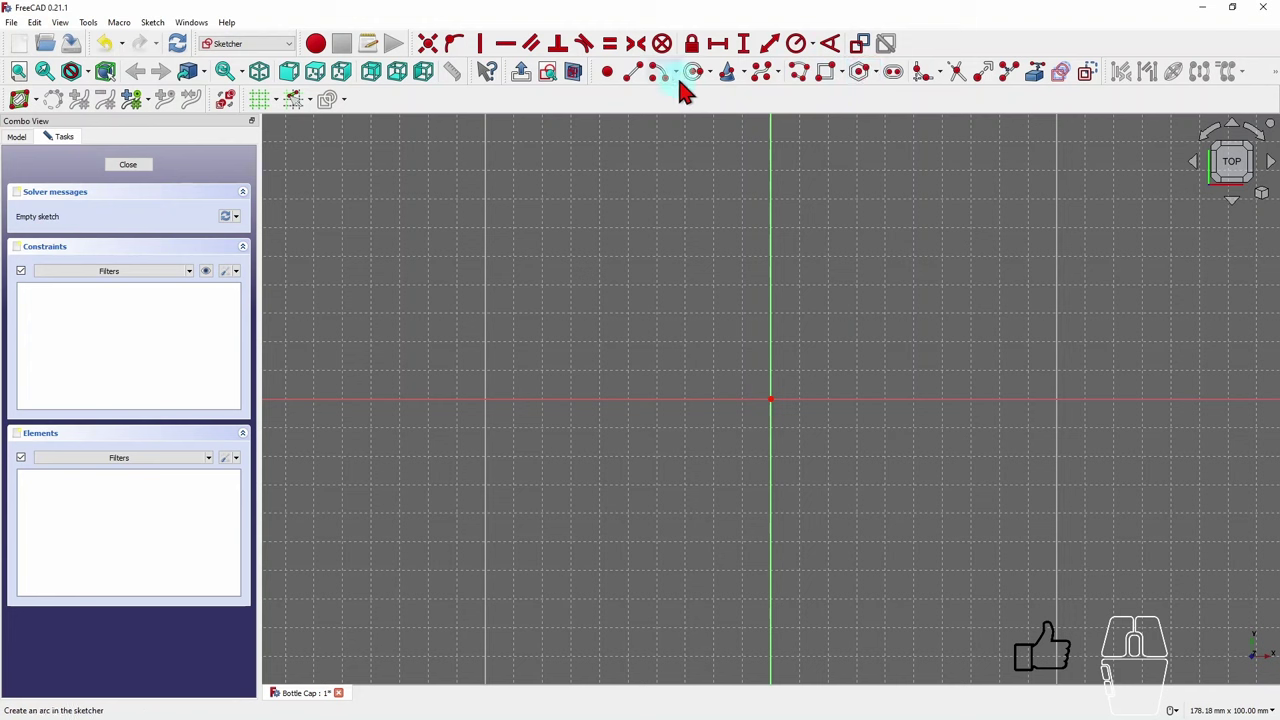
- Draw a circle centred on the sketch origin, about 31 mm in radius, and select it
{"action": "left_click", "coordinate": [693, 73]}
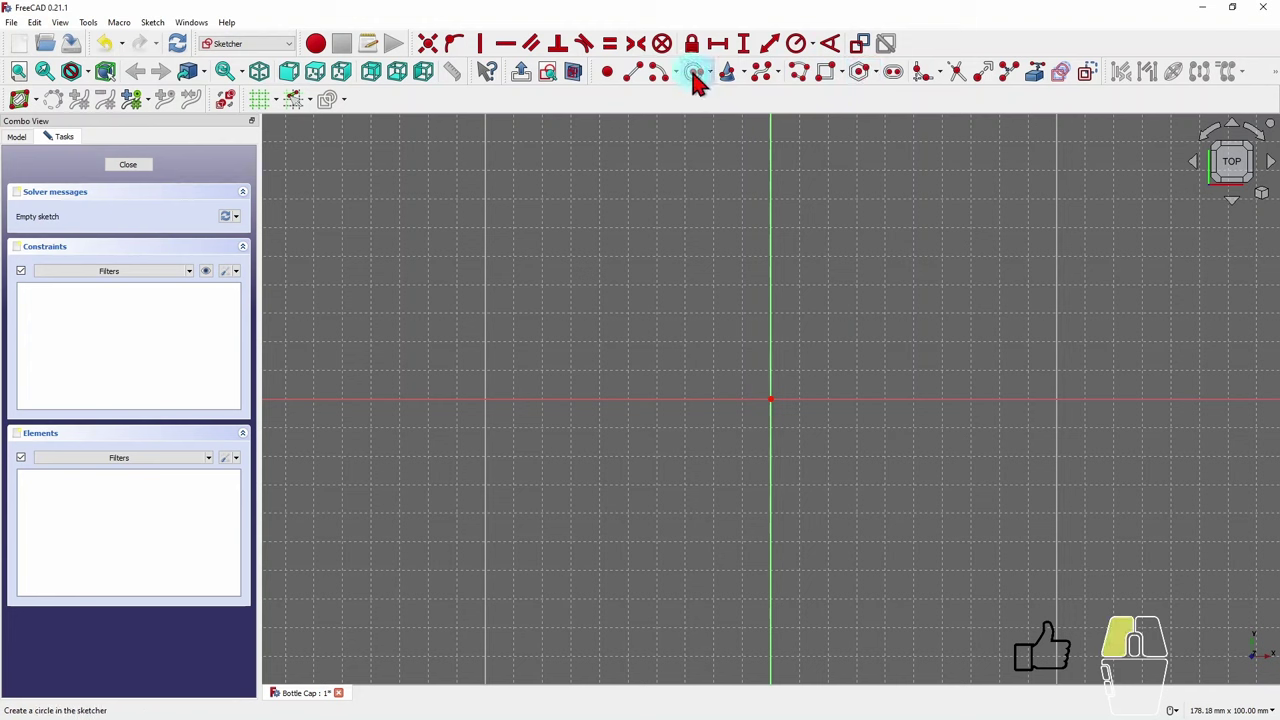
{"action": "left_click", "coordinate": [771, 401]}
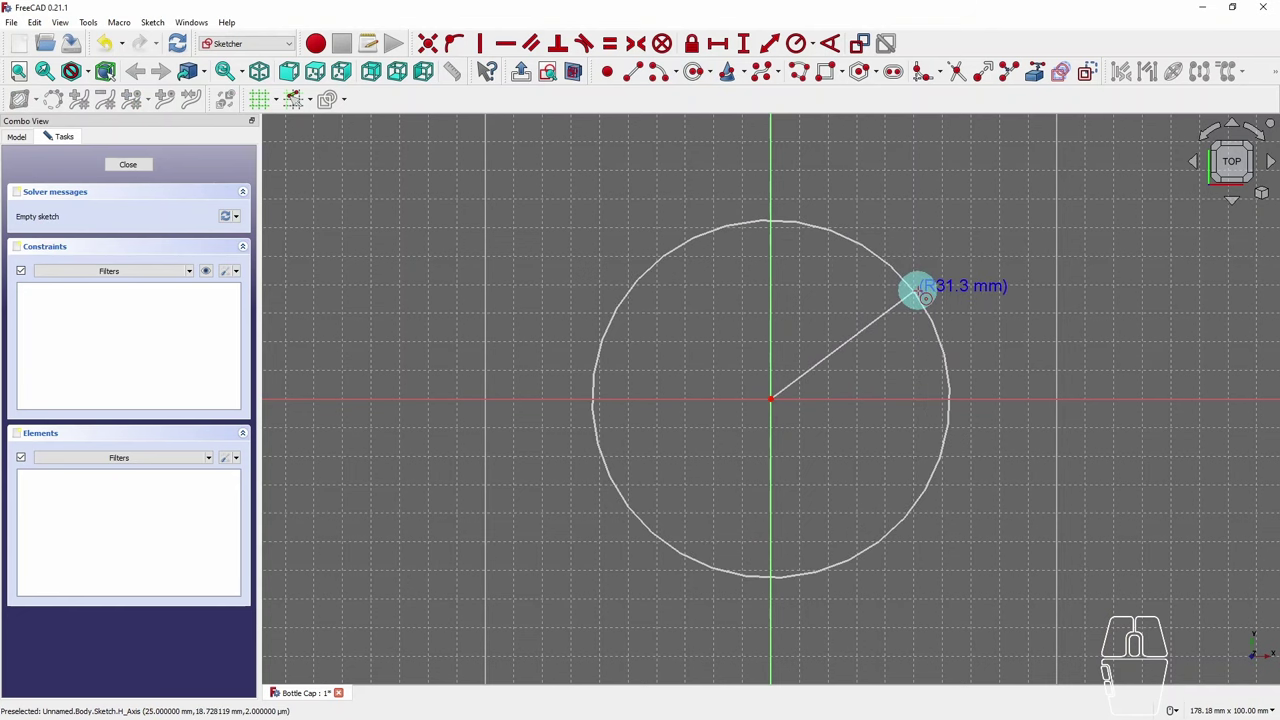
{"action": "left_click", "coordinate": [918, 290]}
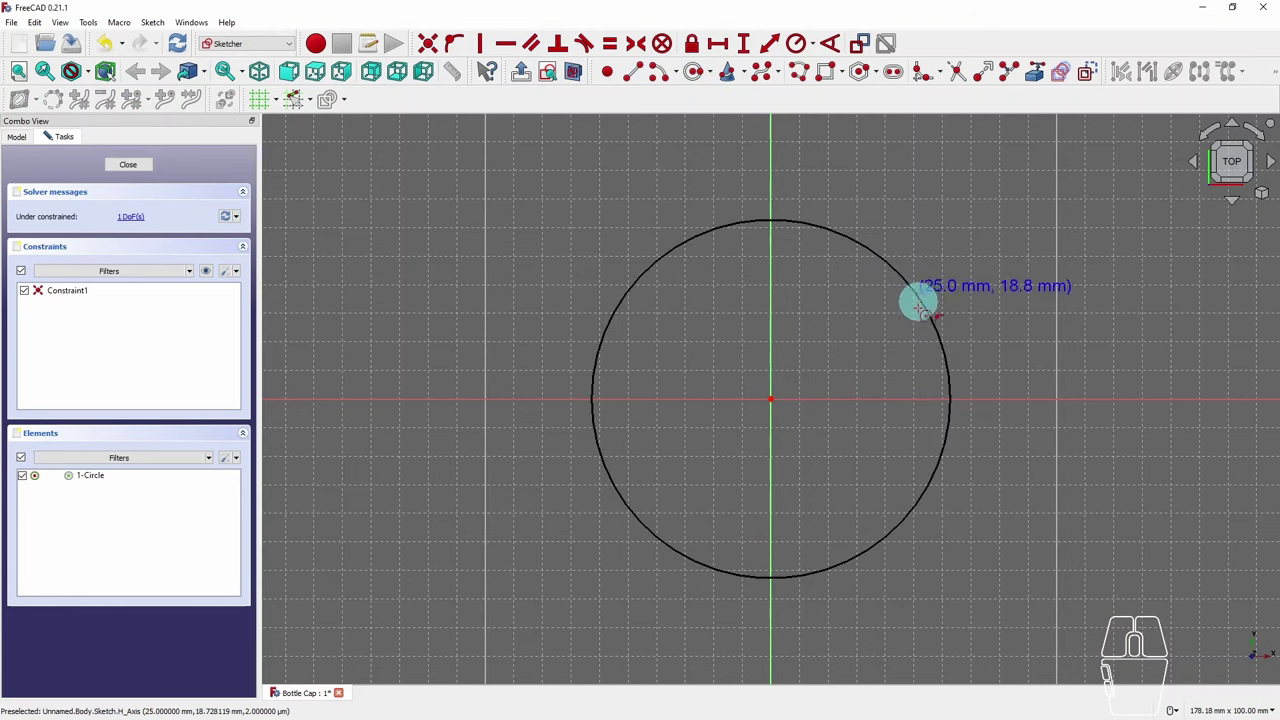
{"action": "key", "text": "Escape"}
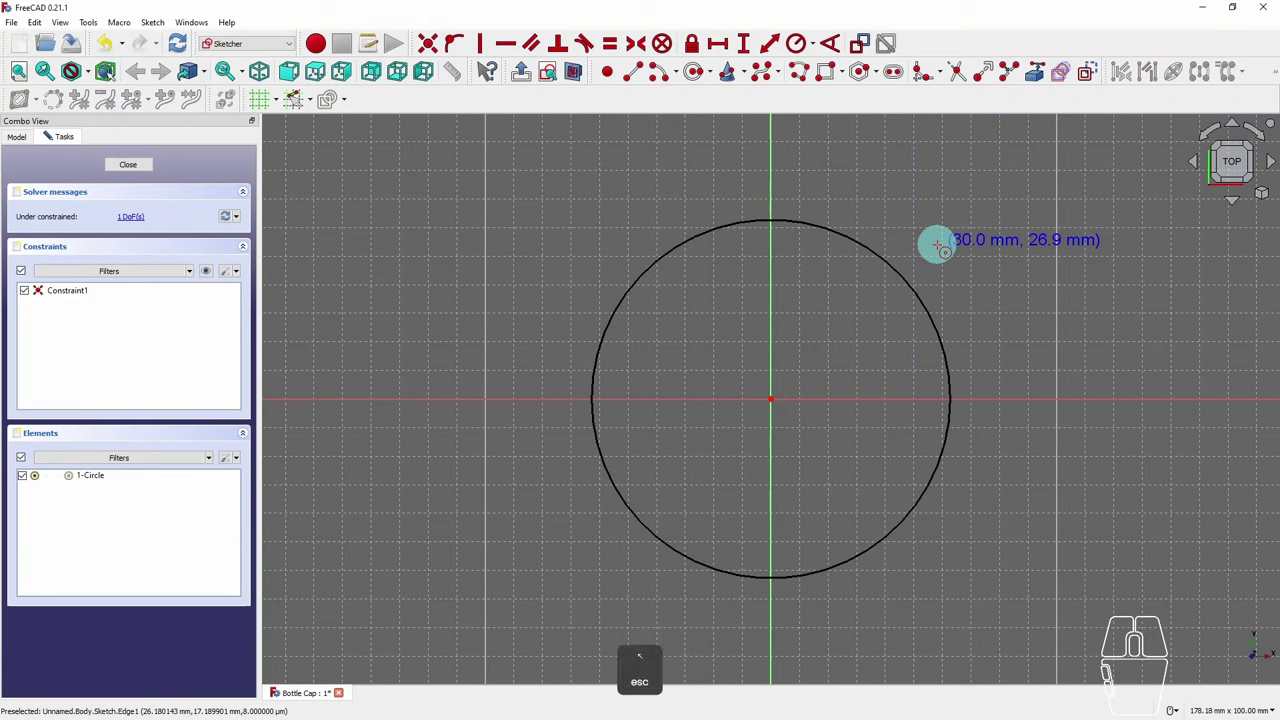
{"action": "left_click", "coordinate": [918, 295]}
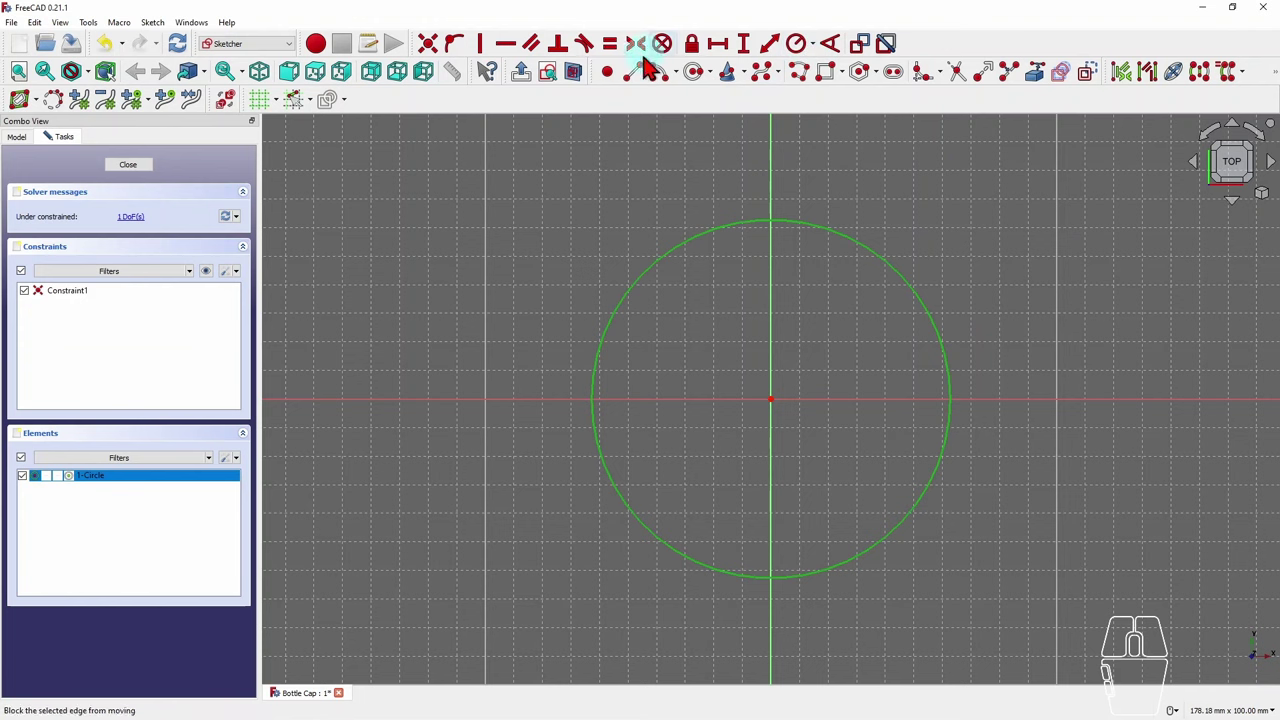
- Give the circle a 42 mm radius constraint, fully constraining the sketch
{"action": "left_click", "coordinate": [797, 44]}
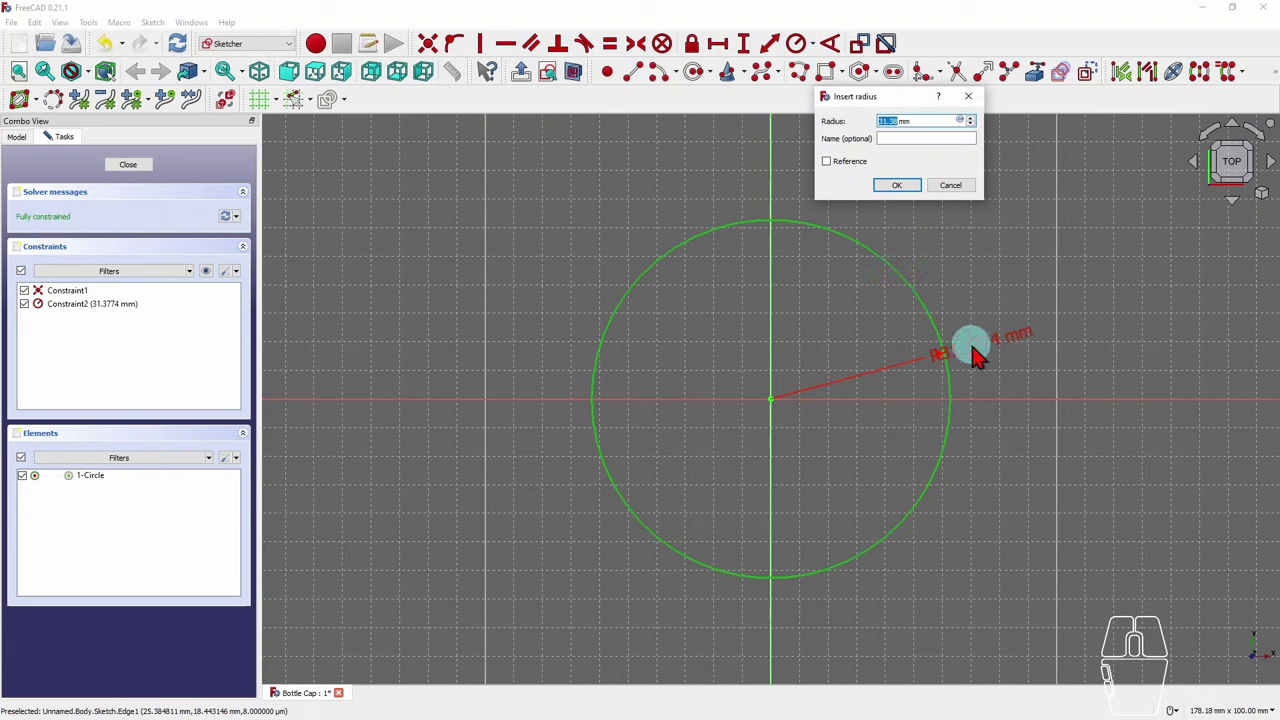
{"action": "left_click", "coordinate": [878, 120]}
{"action": "left_click_drag", "start_coordinate": [899, 121], "coordinate": [863, 131]}
{"action": "type", "text": "42mm"}
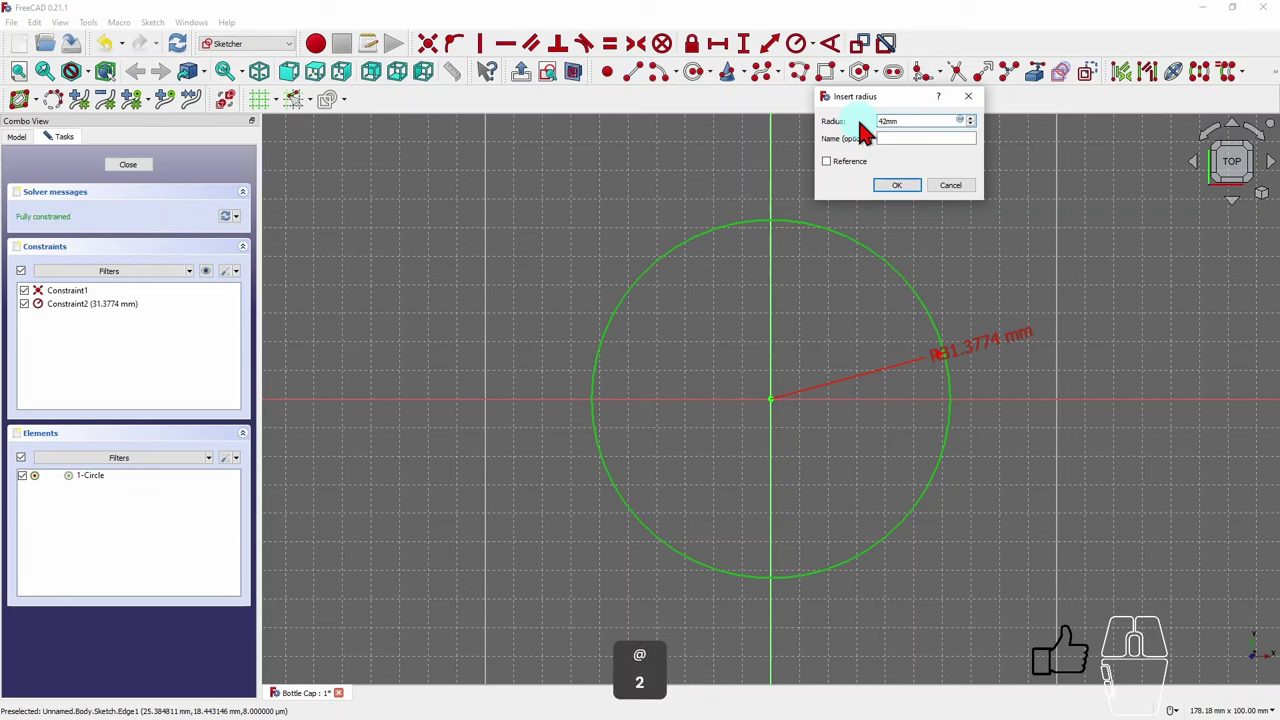
{"action": "left_click", "coordinate": [895, 186]}
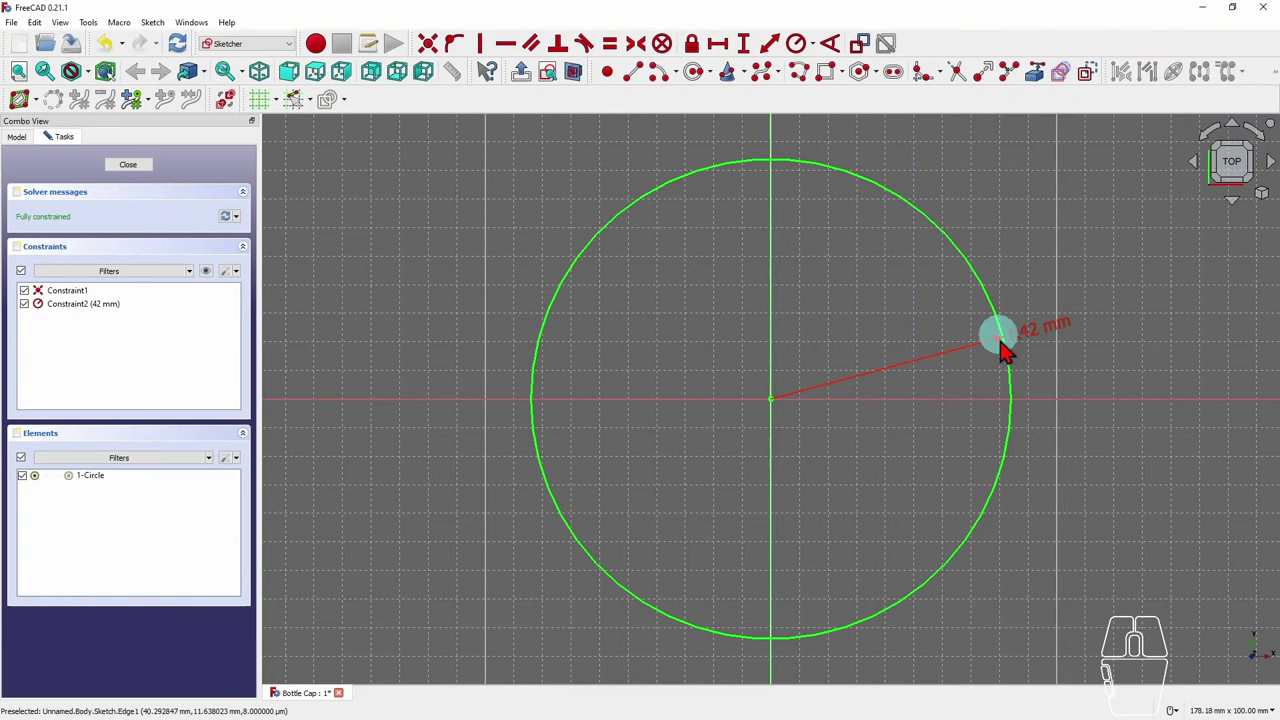
- Leave the finished 42 mm circle sketch and return to the Part Design model
{"action": "left_click", "coordinate": [553, 316]}
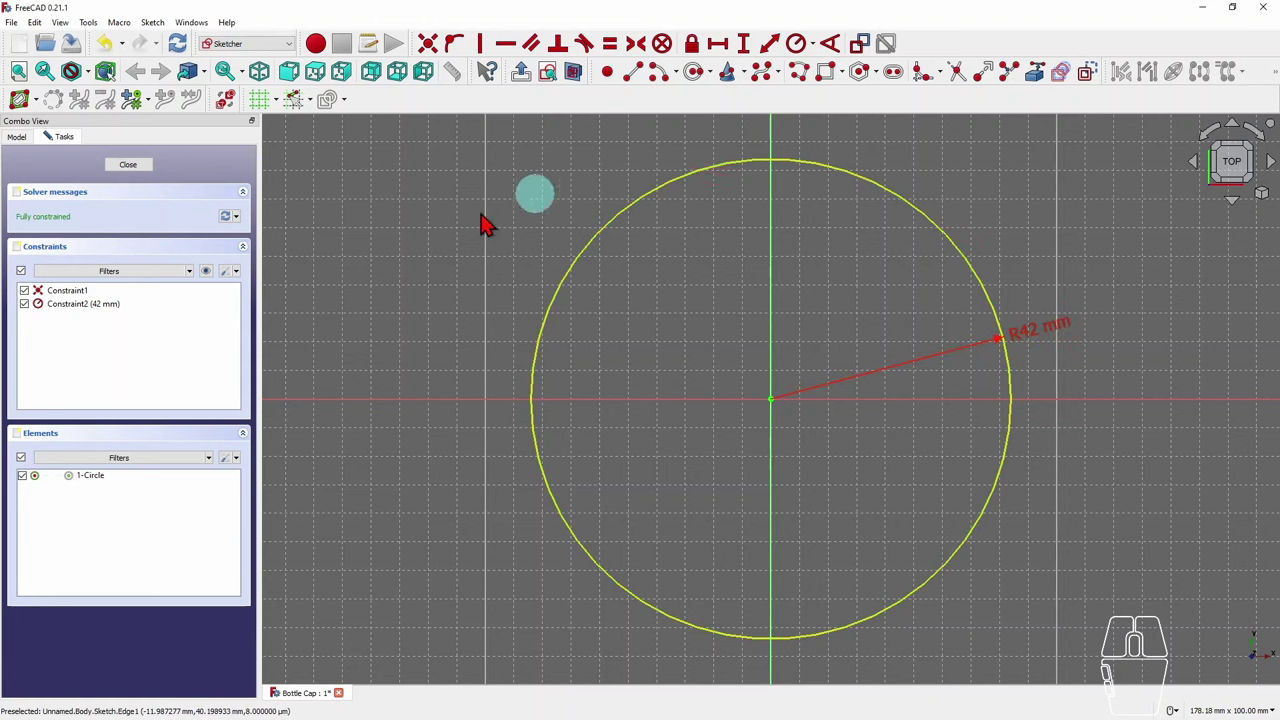
{"action": "left_click", "coordinate": [236, 271]}
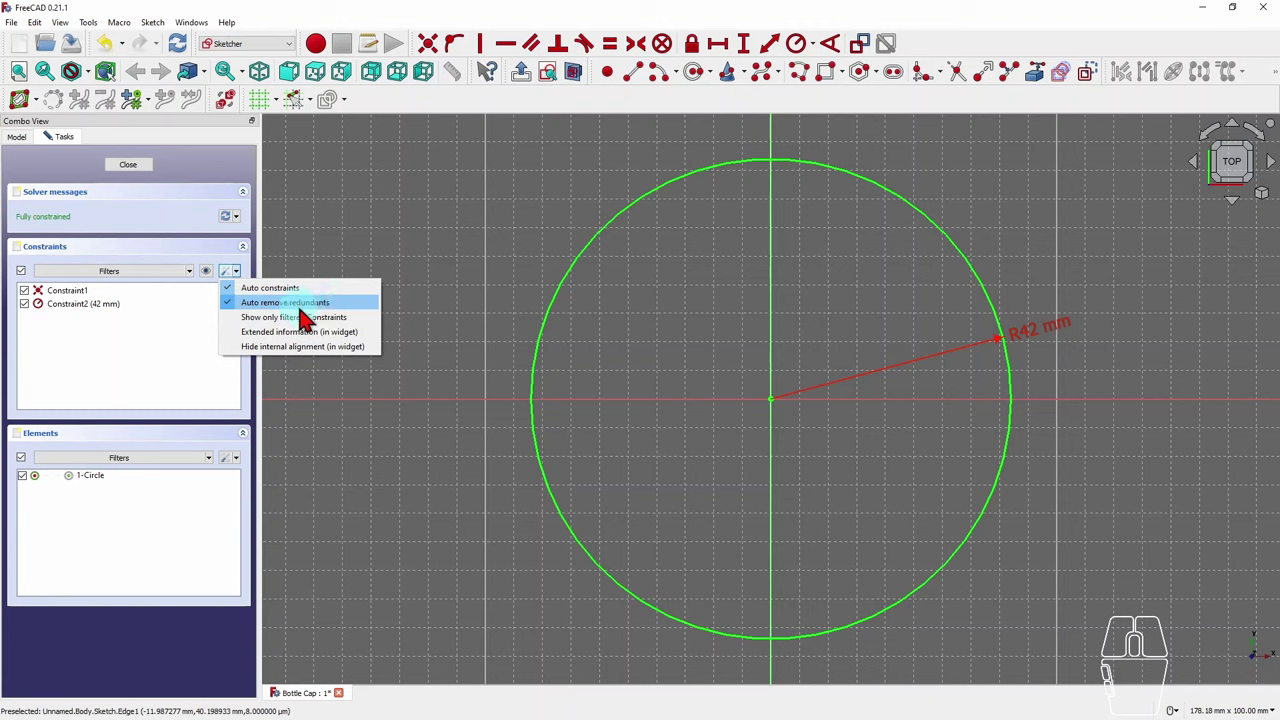
{"action": "left_click", "coordinate": [130, 176]}
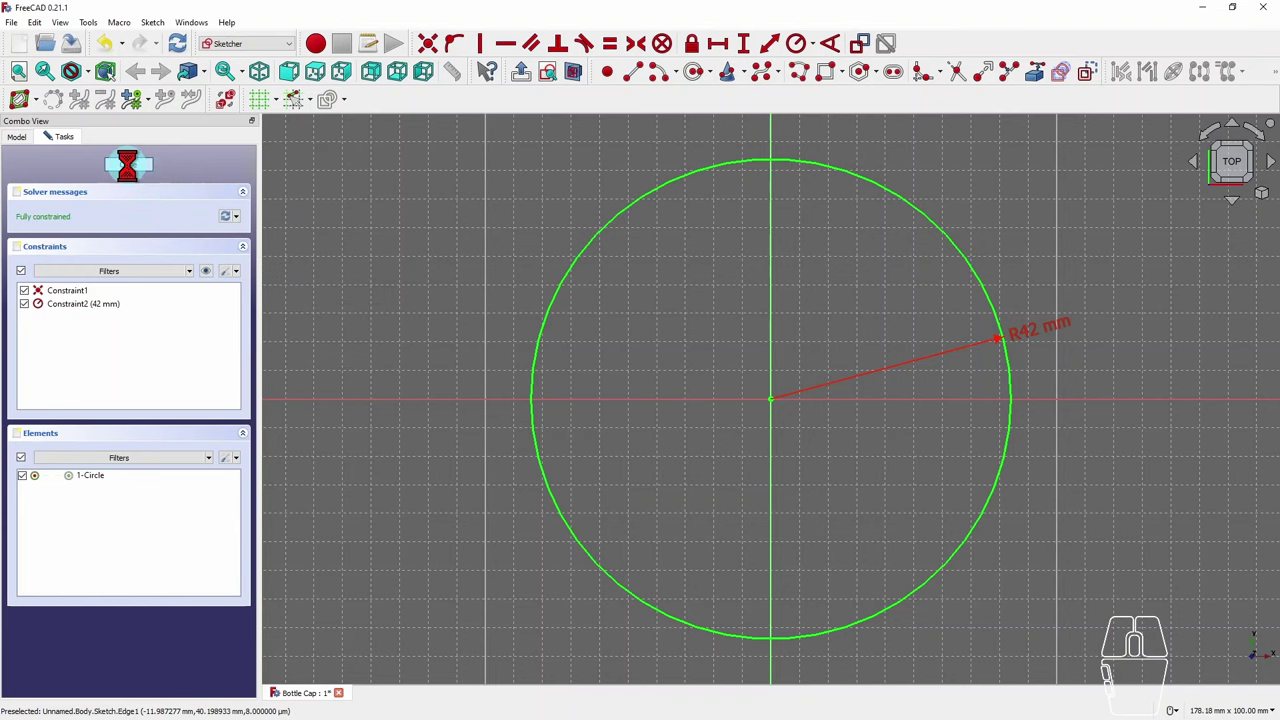
{"action": "left_click", "coordinate": [129, 168]}
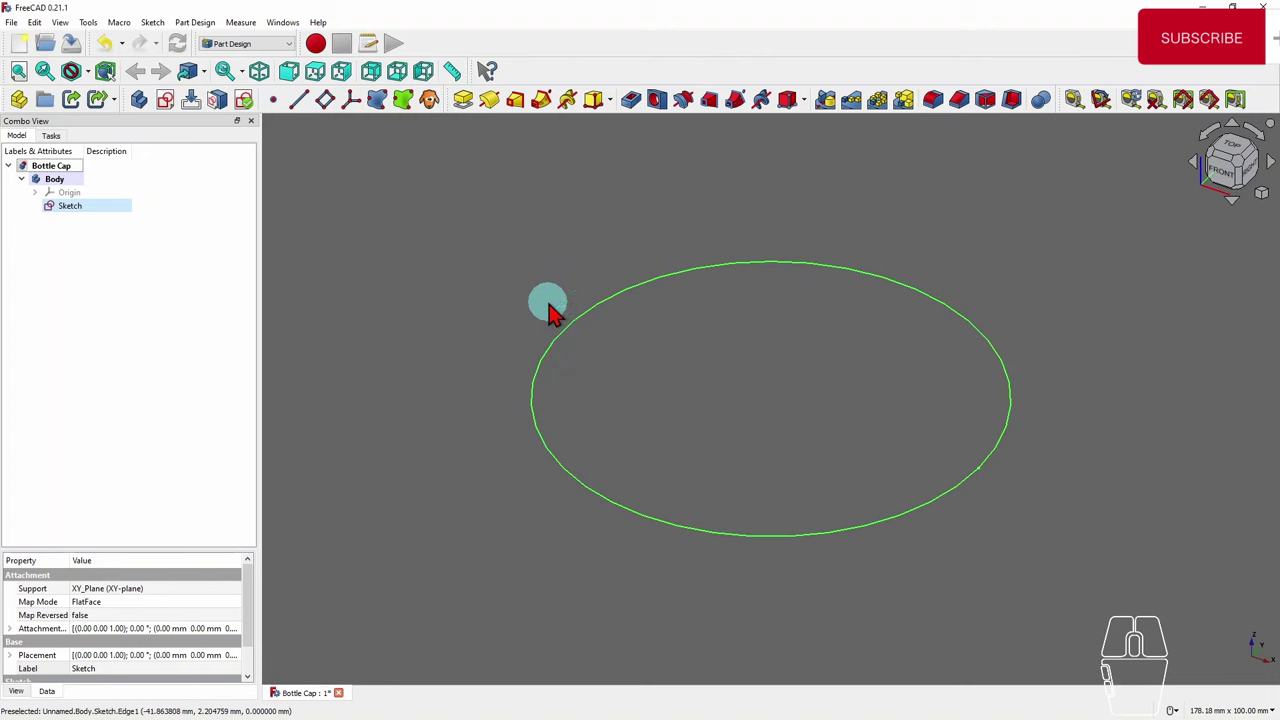
- Pad the circle sketch 75 mm into a solid cylinder
{"action": "left_click", "coordinate": [463, 102]}
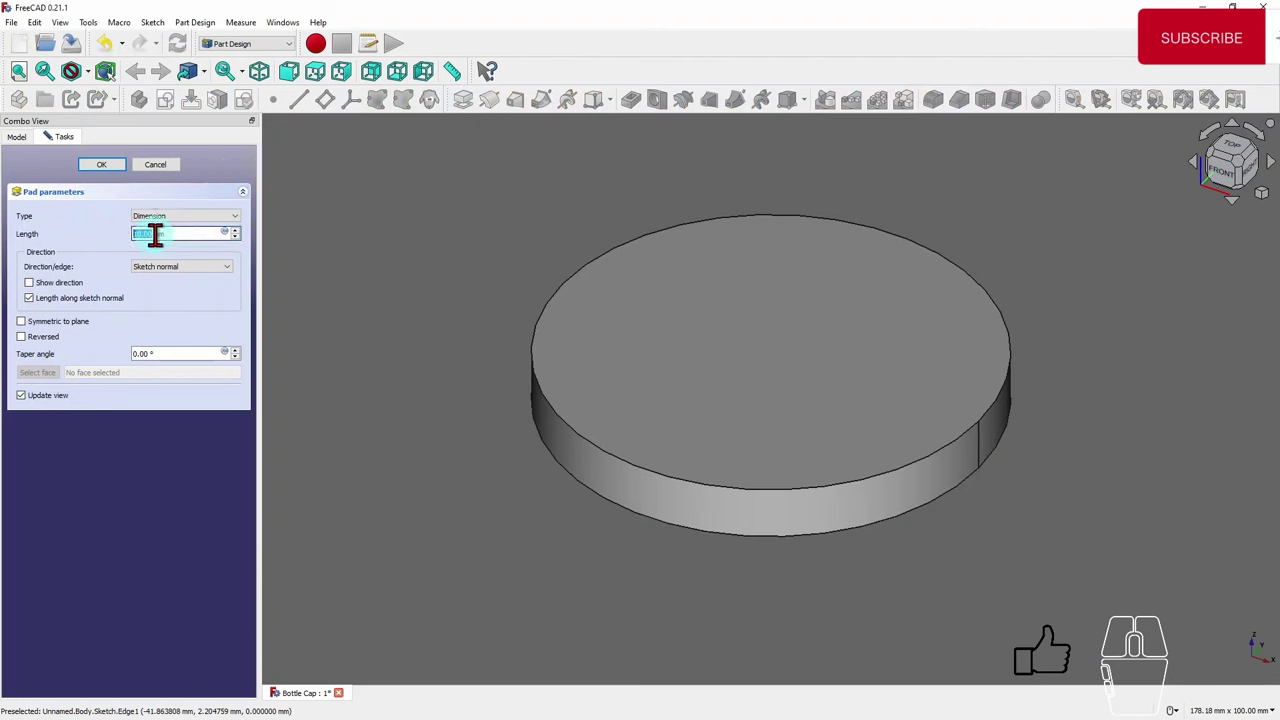
{"action": "key", "text": "BackSpace"}
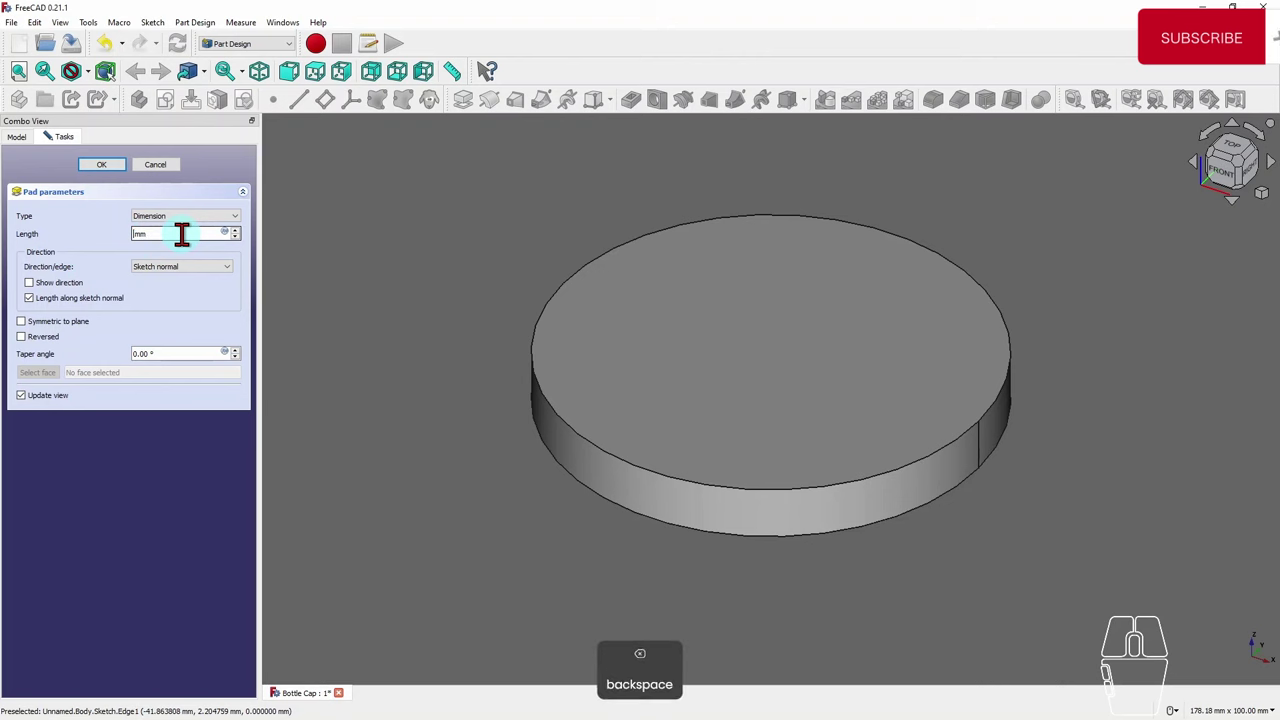
{"action": "type", "text": "7"}
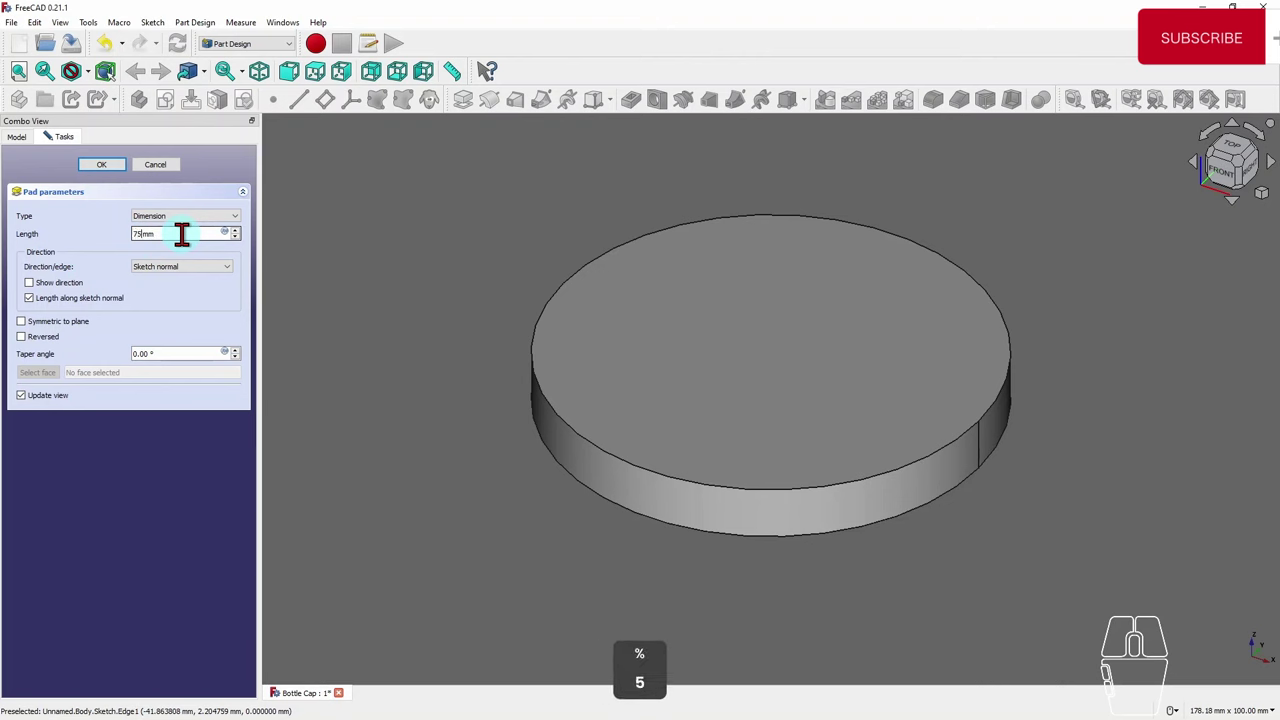
{"action": "type", "text": "5"}
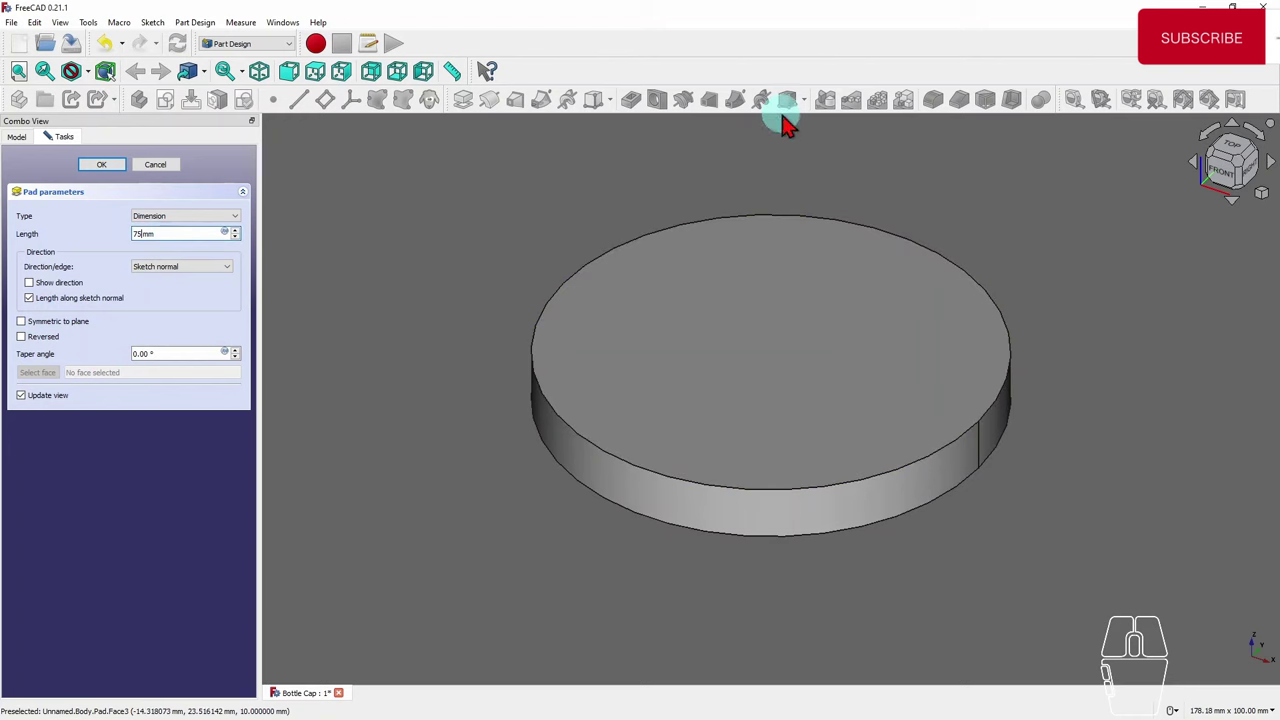
{"action": "left_click", "coordinate": [150, 234]}
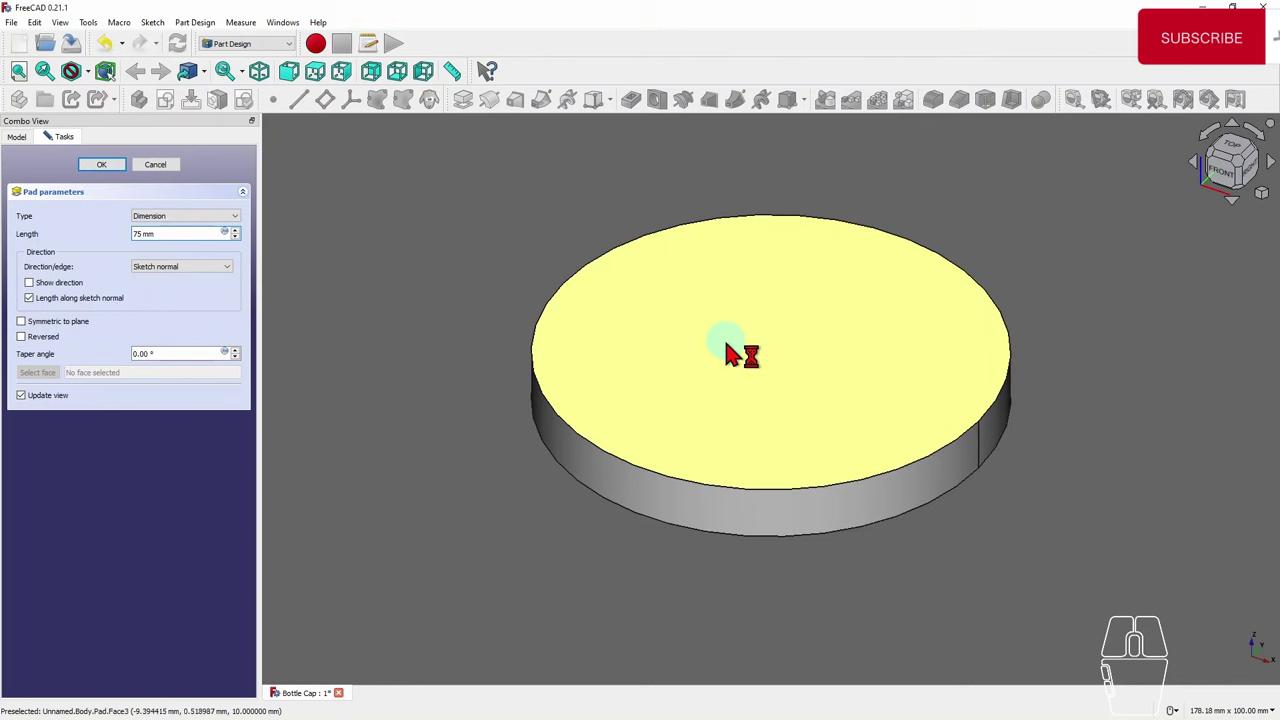
{"action": "left_click", "coordinate": [103, 166]}
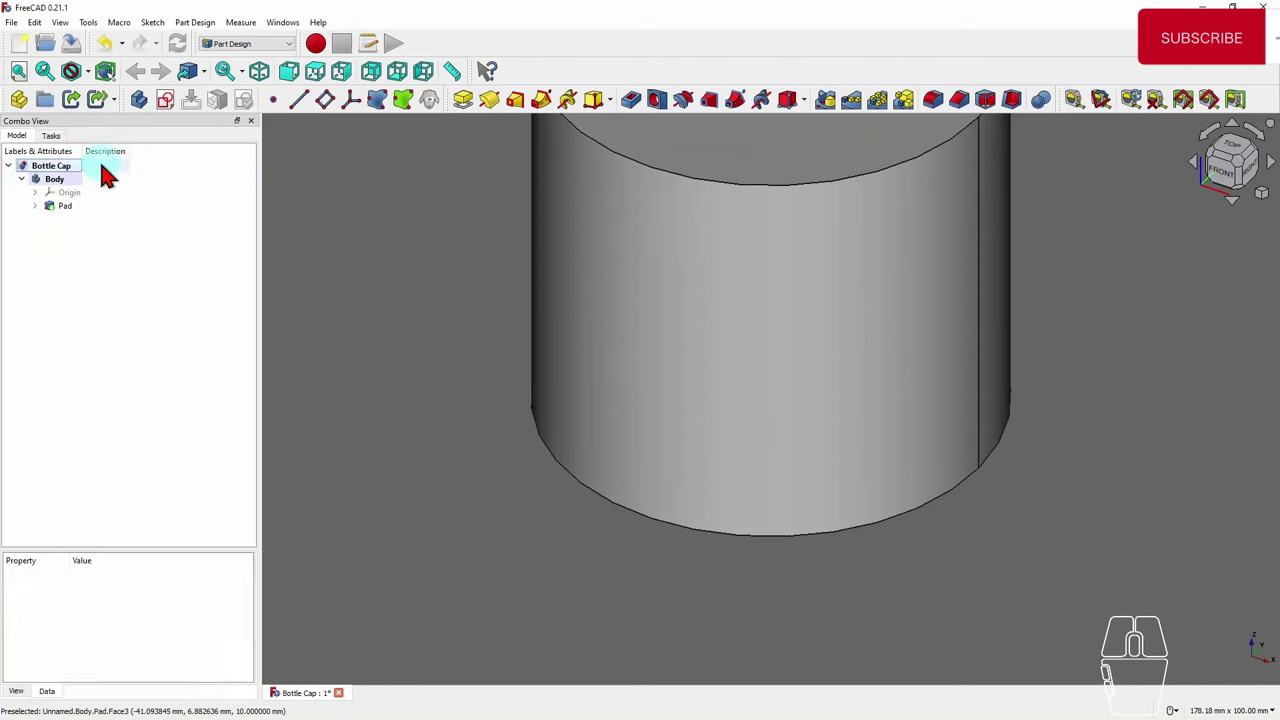
- Recompute the Pad feature from its context menu in the tree
{"action": "scroll", "coordinate": [722, 428], "scroll_direction": "down", "scroll_amount": 2}
{"action": "scroll", "coordinate": [719, 420], "scroll_direction": "down", "scroll_amount": 1}
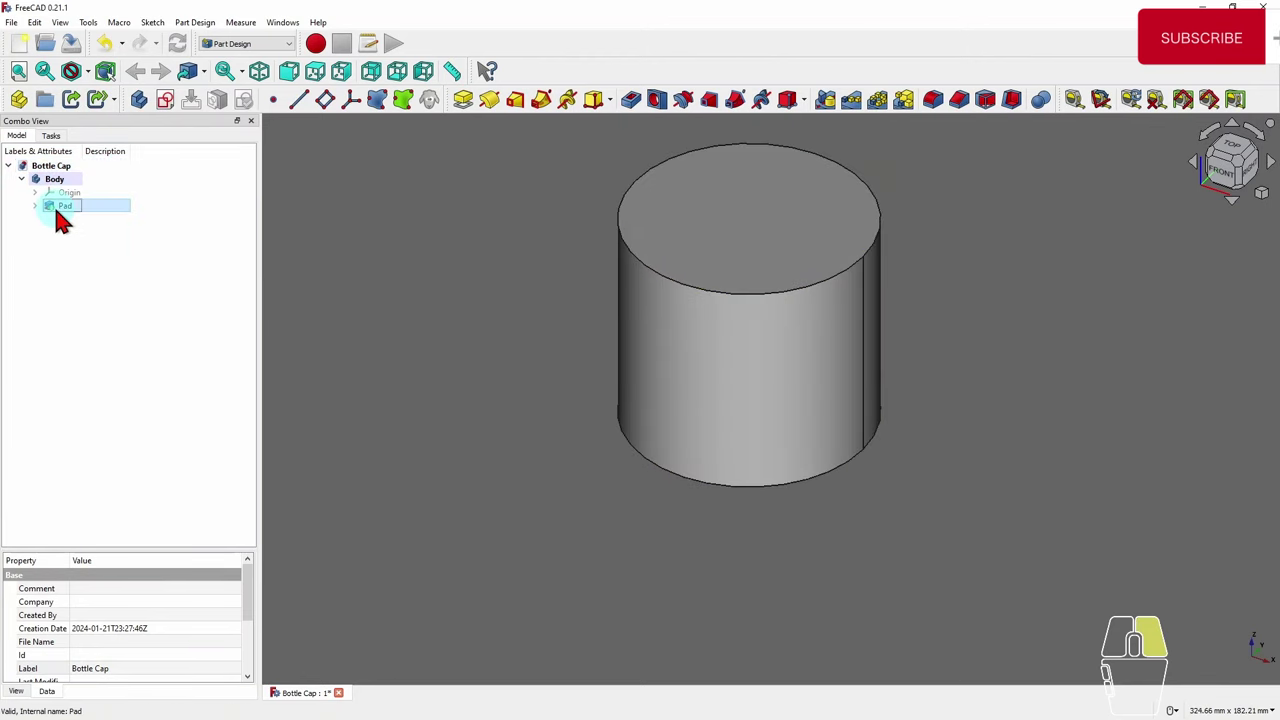
{"action": "left_click", "coordinate": [54, 205]}
{"action": "right_click", "coordinate": [54, 205]}
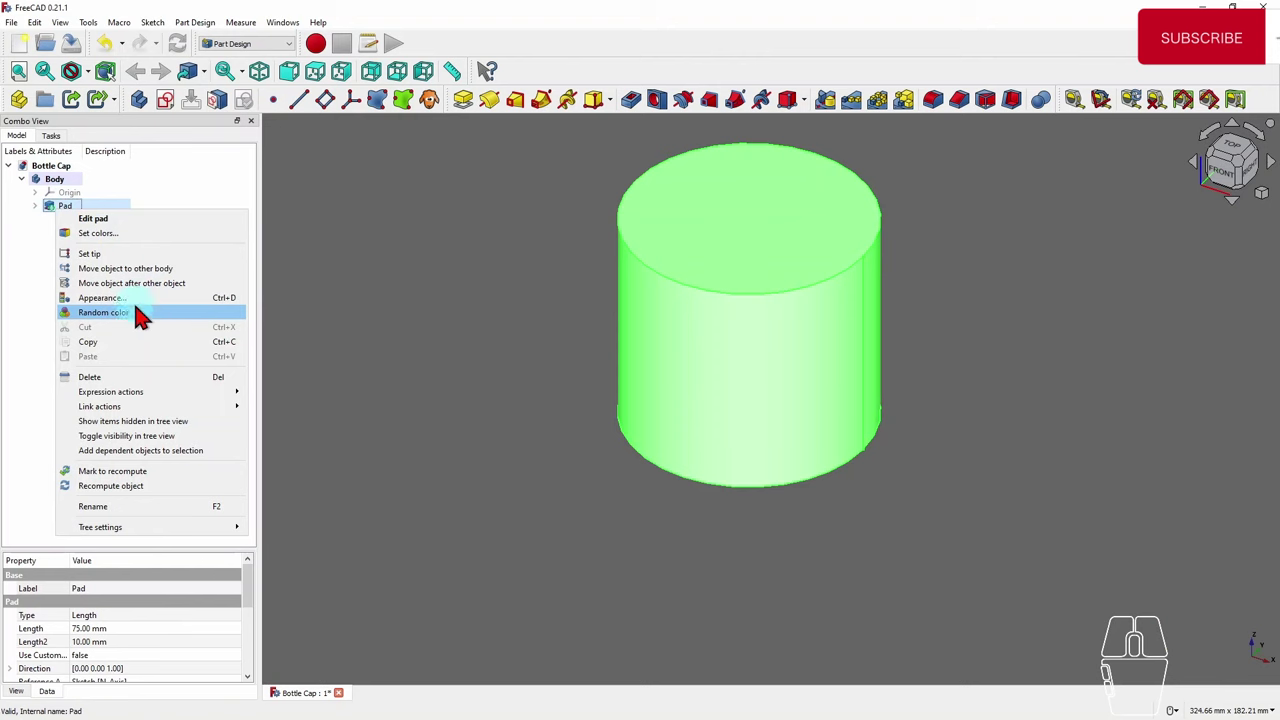
{"action": "left_click", "coordinate": [126, 492]}
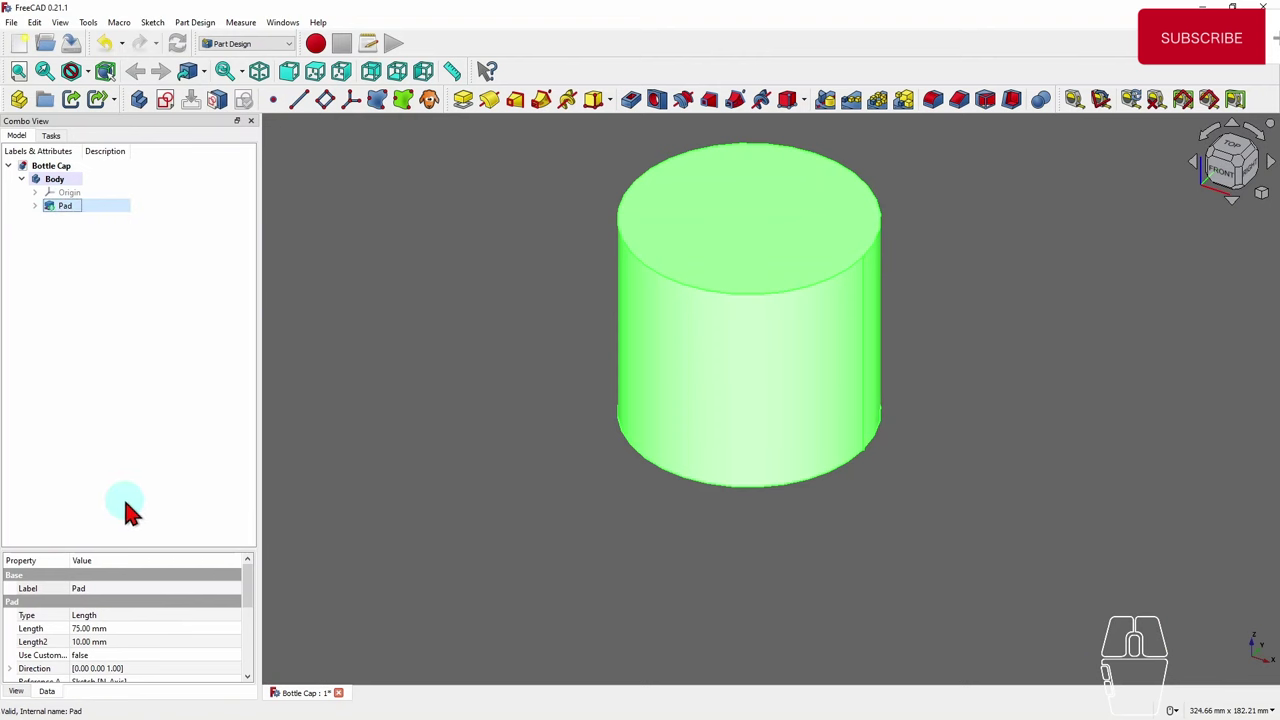
- Rename the Pad feature to 'Cylinder'
{"action": "right_click", "coordinate": [59, 206]}
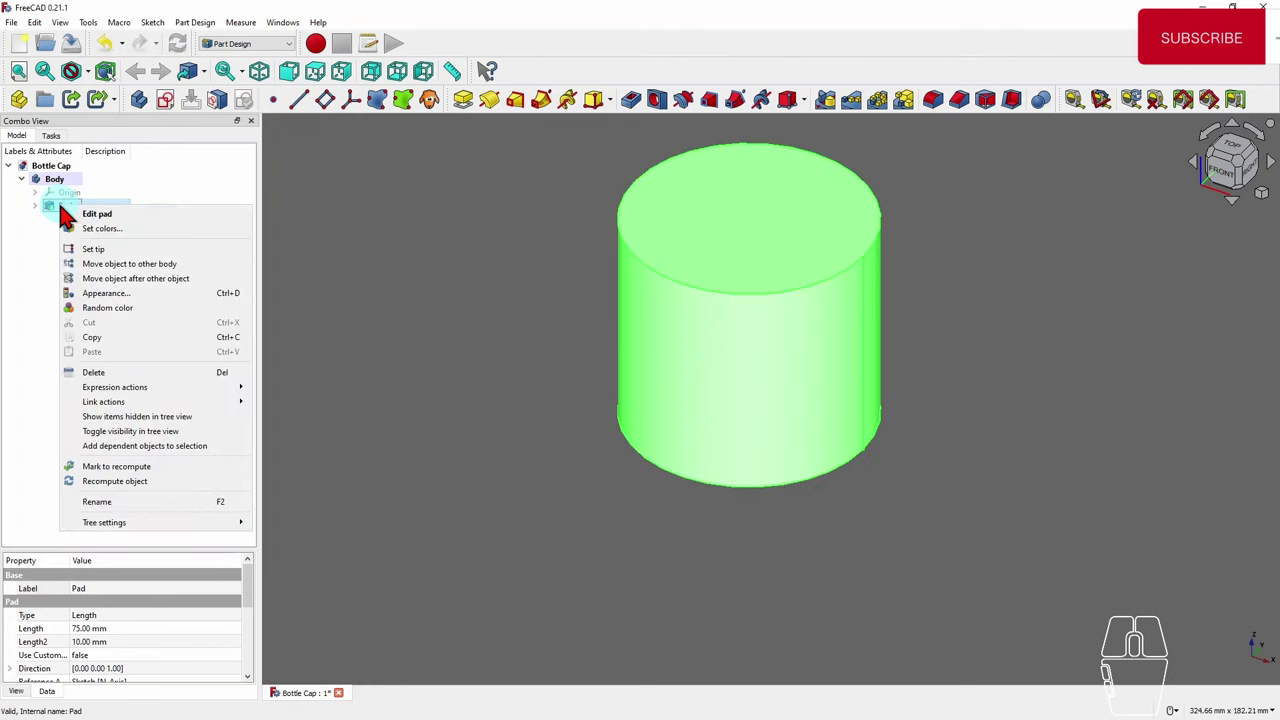
{"action": "left_click", "coordinate": [105, 505]}
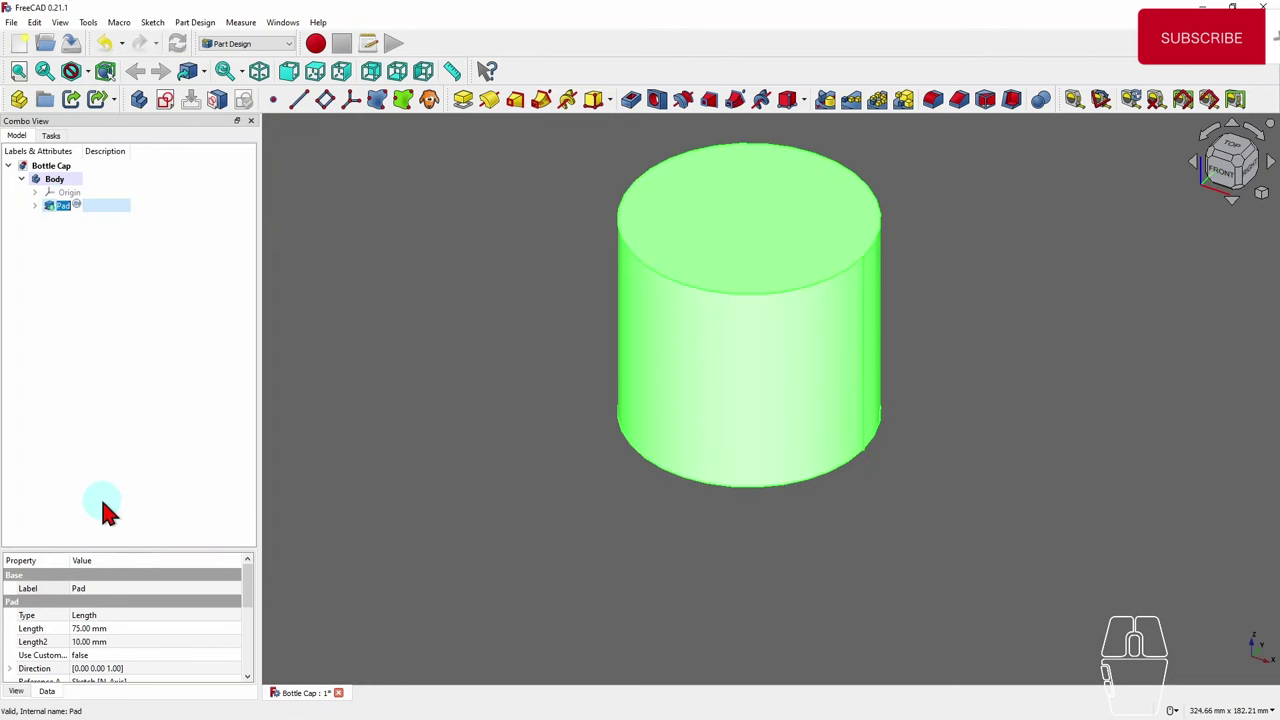
{"action": "key", "text": "shift"}
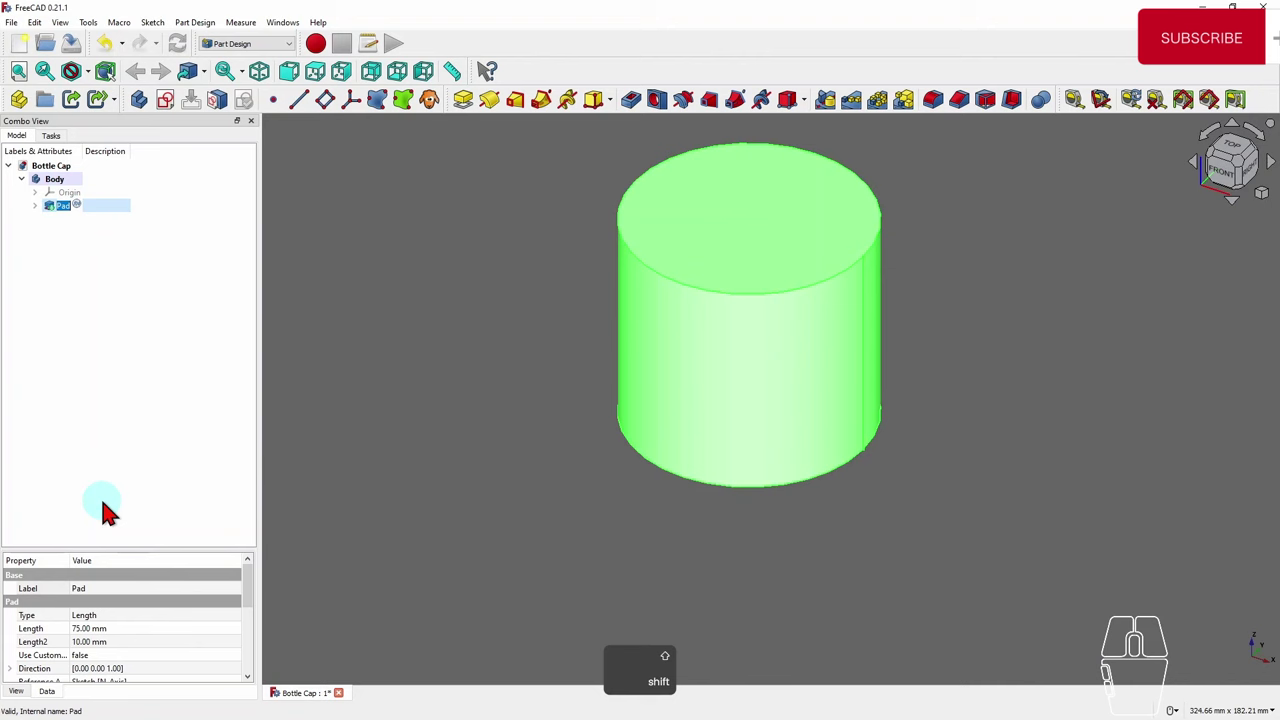
{"action": "type", "text": "Cyl"}
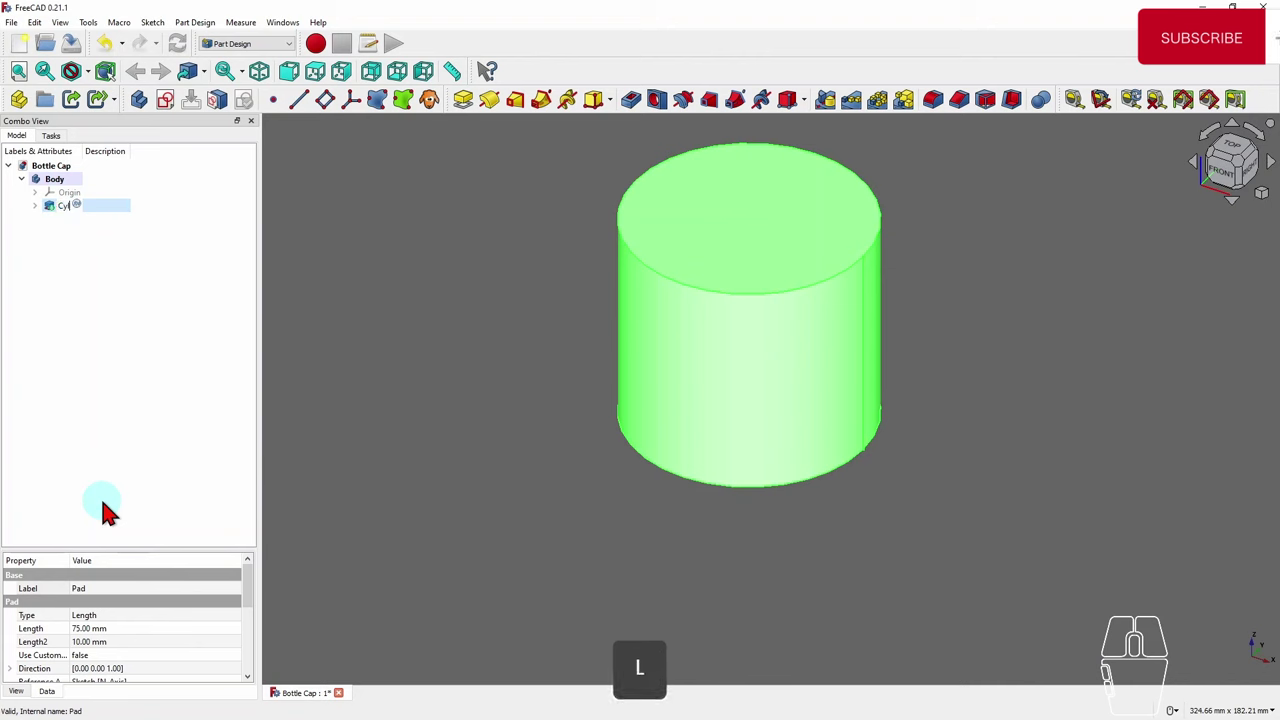
{"action": "type", "text": "inder"}
{"action": "key", "text": "Return"}
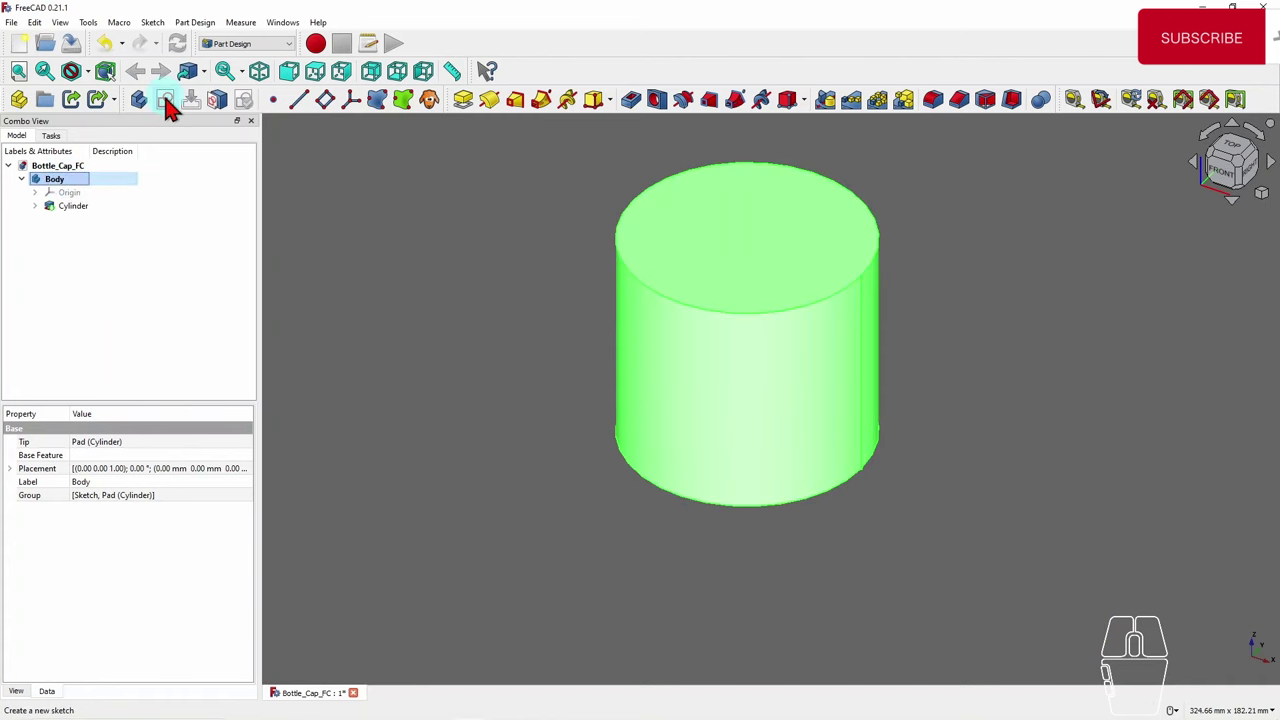
- Start a new sketch in the body attached to the XZ plane
{"action": "left_click", "coordinate": [166, 101]}
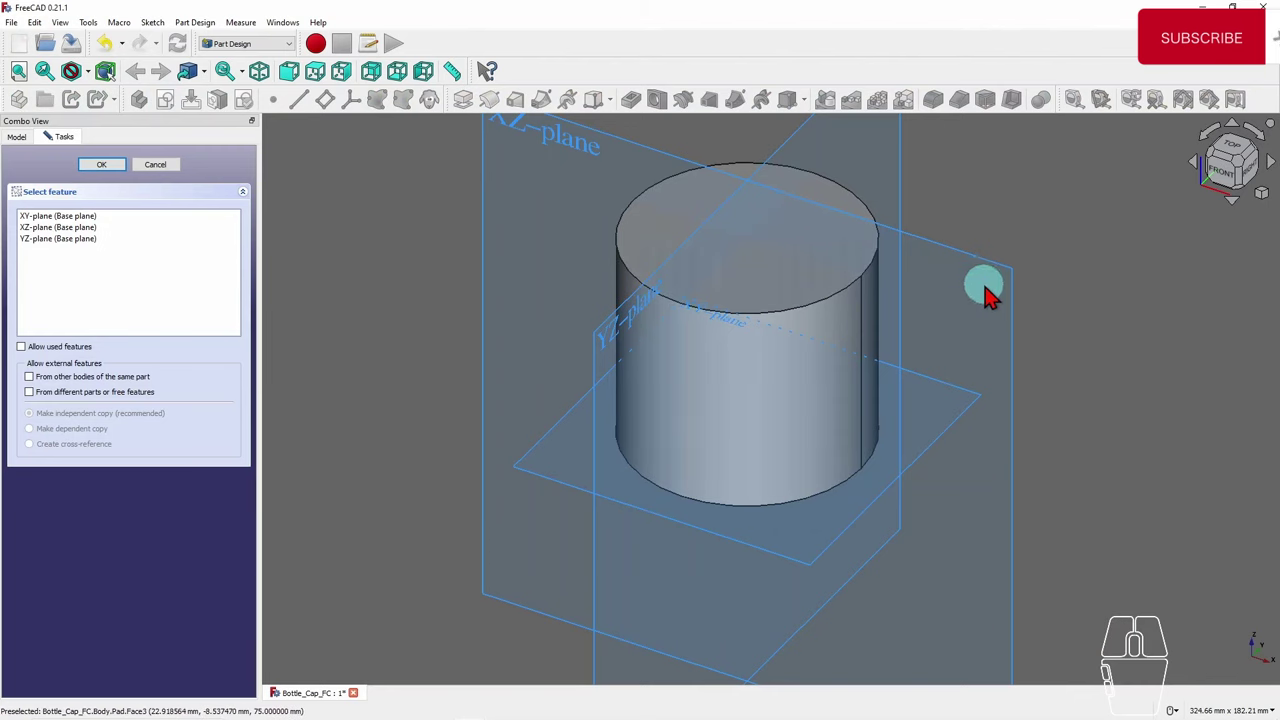
{"action": "scroll", "coordinate": [987, 292], "scroll_direction": "down", "scroll_amount": 2}
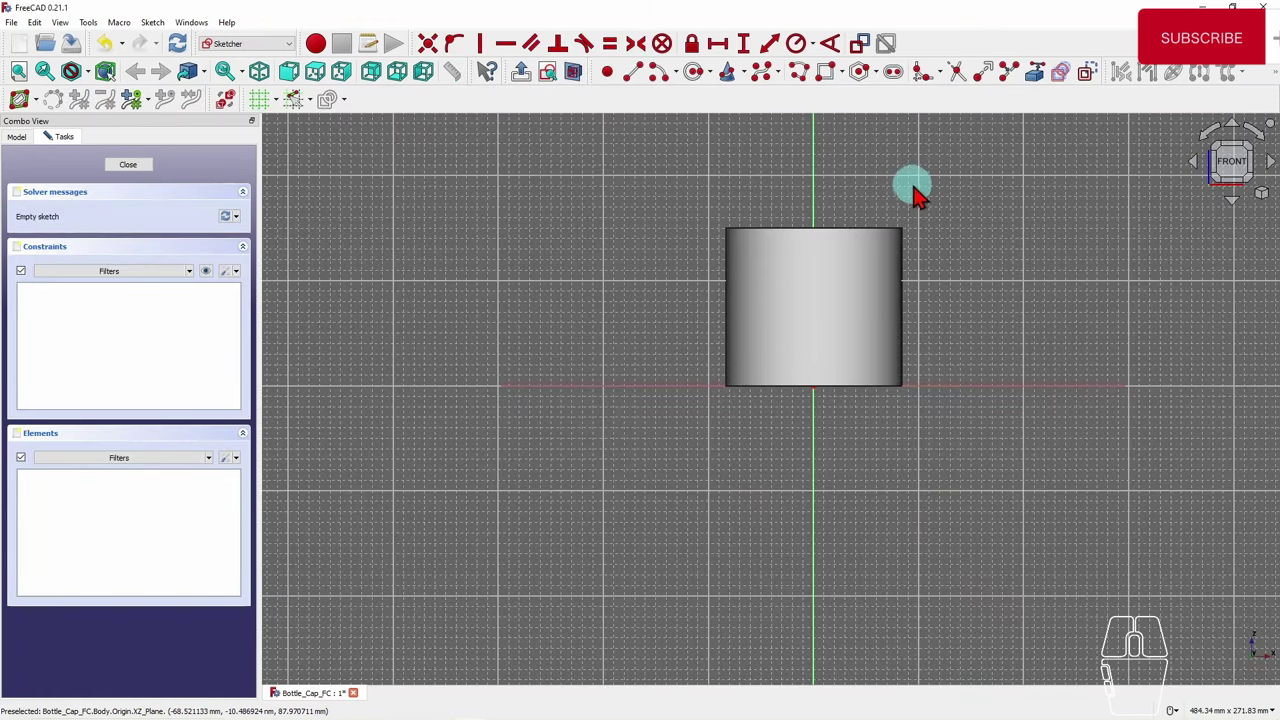
- Orbit around the cylinder with the navigation cube, then return to the straight-on front view
{"action": "scroll", "coordinate": [912, 200], "scroll_direction": "up", "scroll_amount": 2}
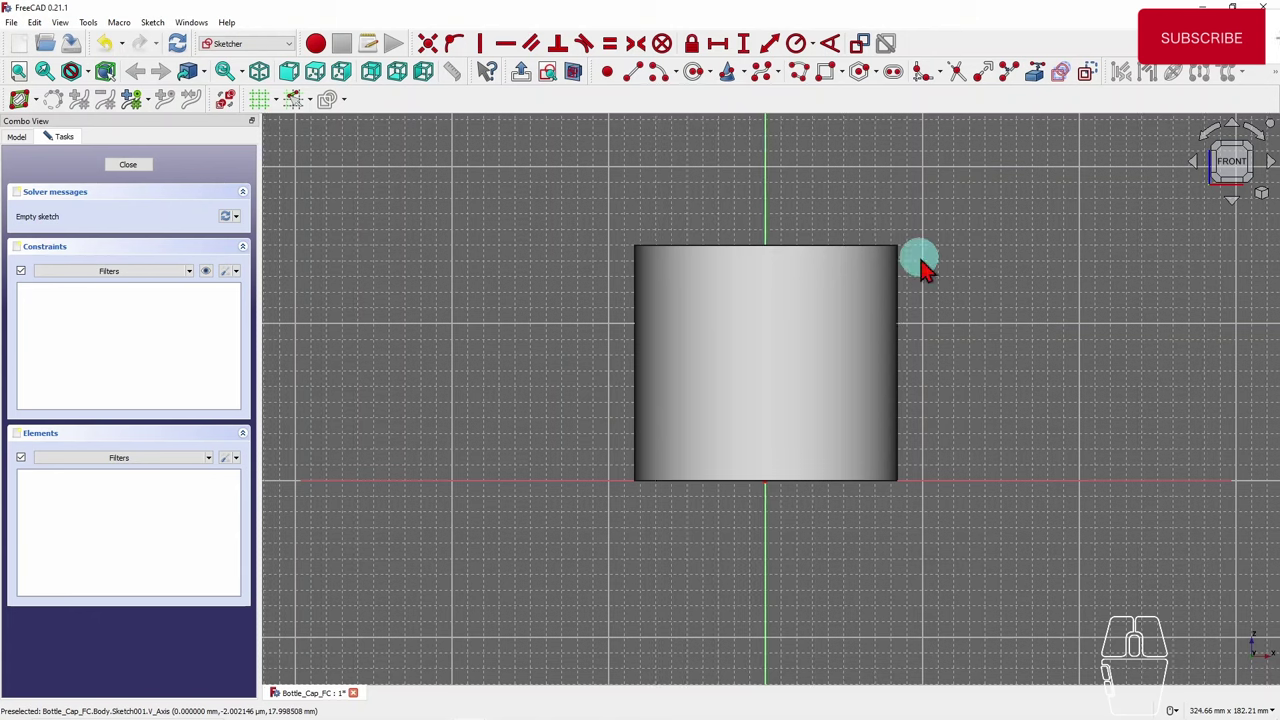
{"action": "left_click", "coordinate": [1269, 164]}
{"action": "left_click", "coordinate": [1230, 205]}
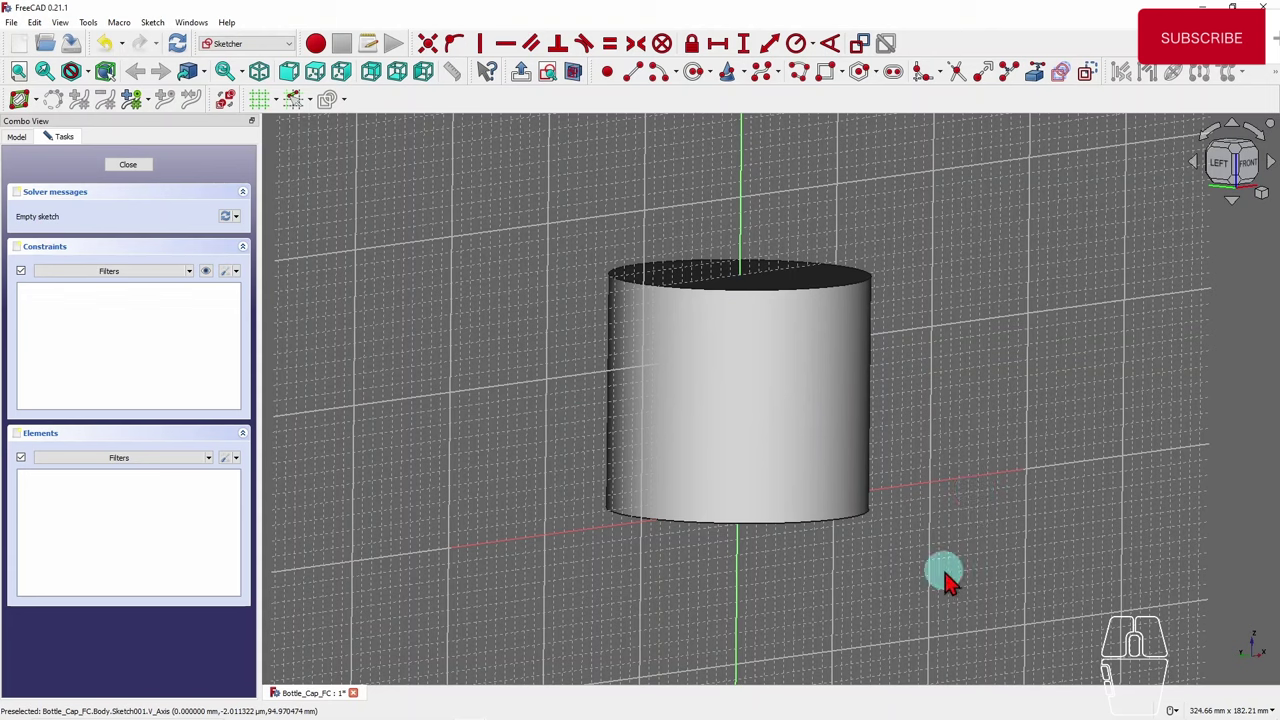
{"action": "left_click", "coordinate": [1250, 170]}
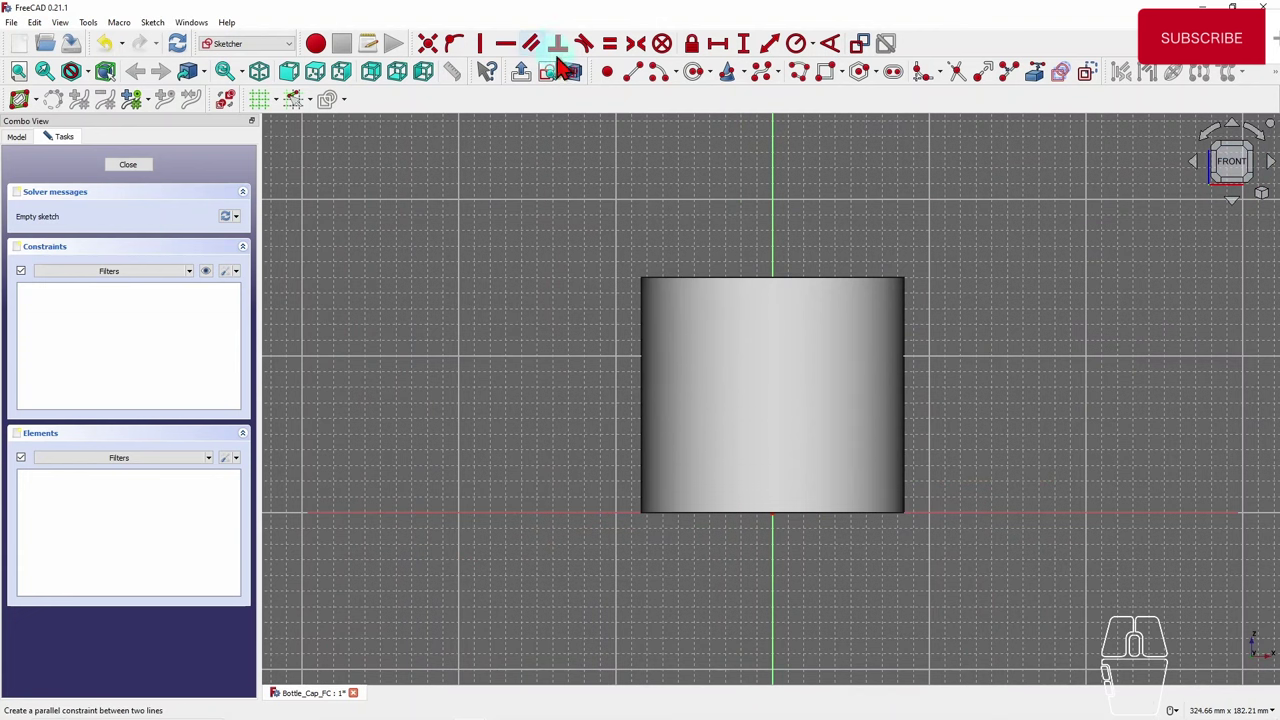
{"action": "left_click", "coordinate": [451, 401]}
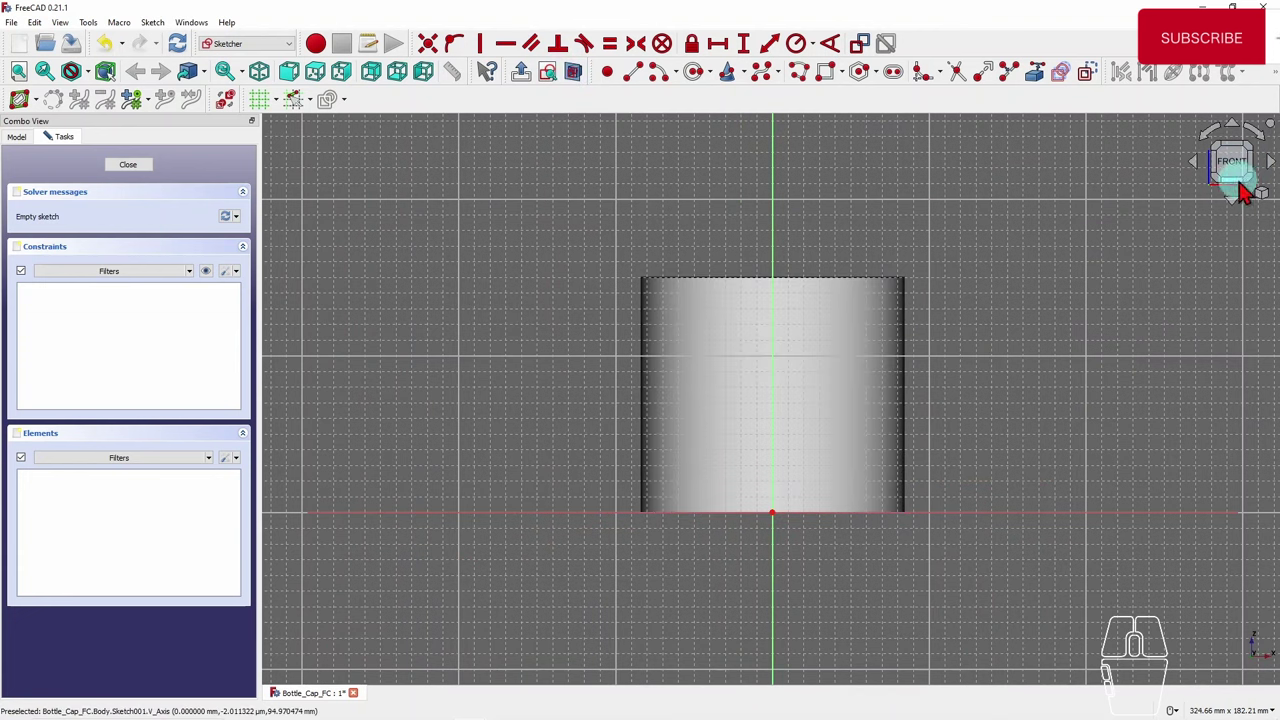
{"action": "left_click", "coordinate": [1270, 167]}
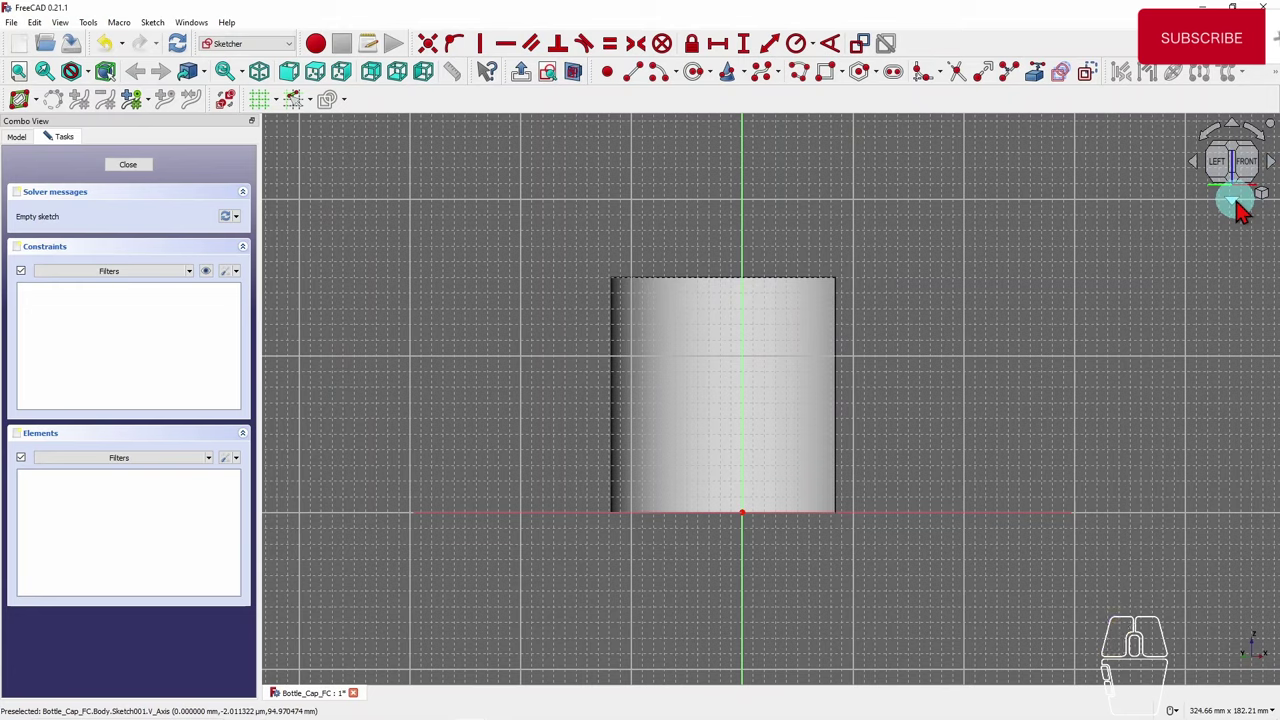
{"action": "left_click", "coordinate": [1236, 205]}
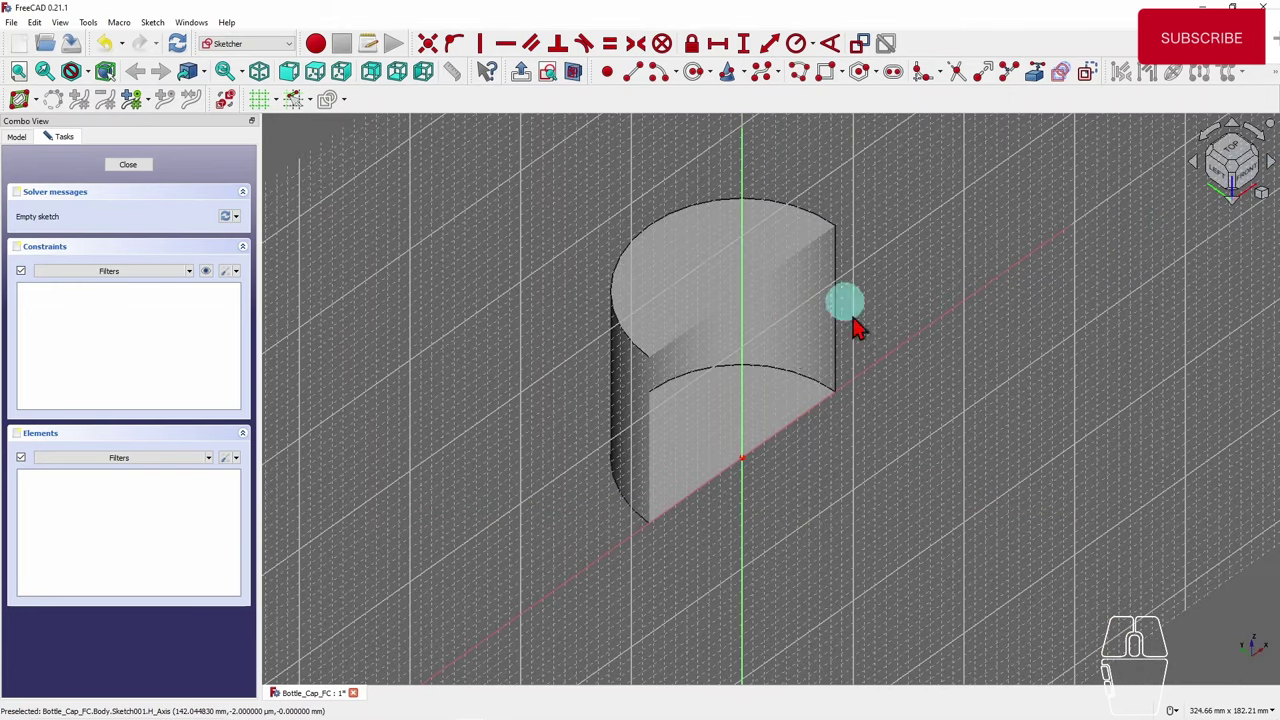
{"action": "left_click", "coordinate": [1256, 188]}
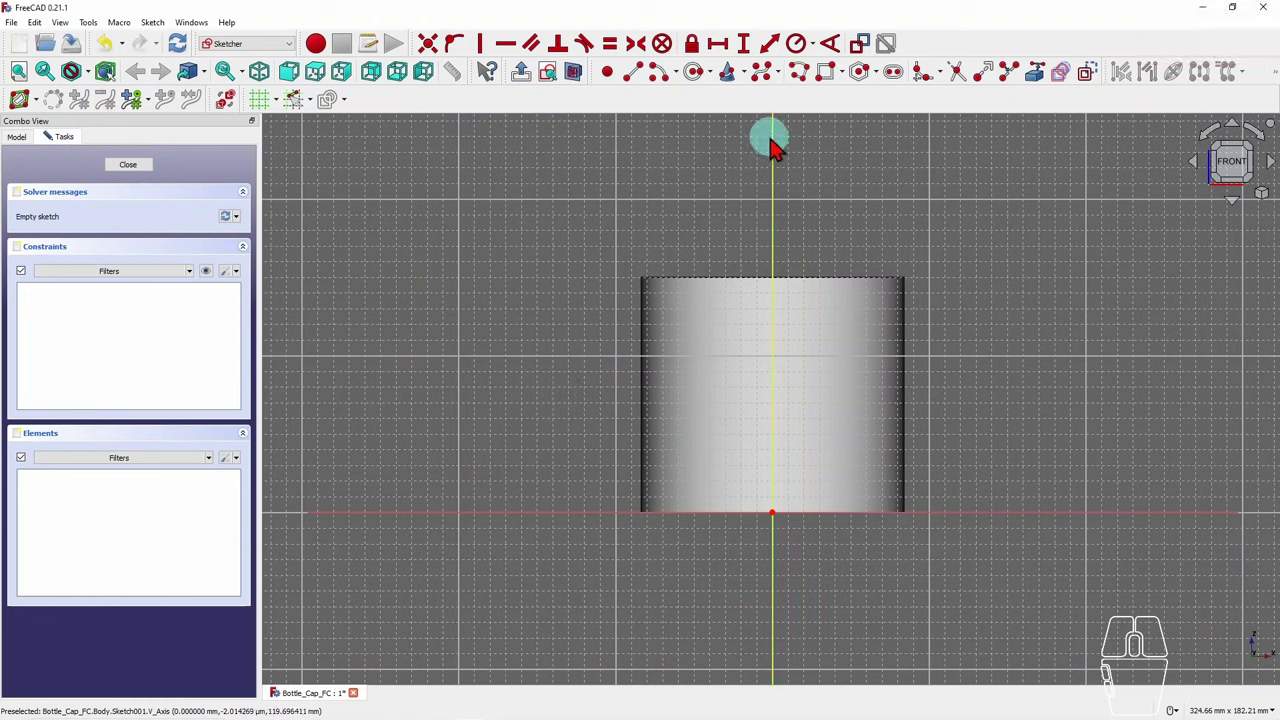
- Begin a polyline profile left of the cylinder: horizontal bottom line, small tangent arc, short slanted line
{"action": "left_click", "coordinate": [800, 75]}
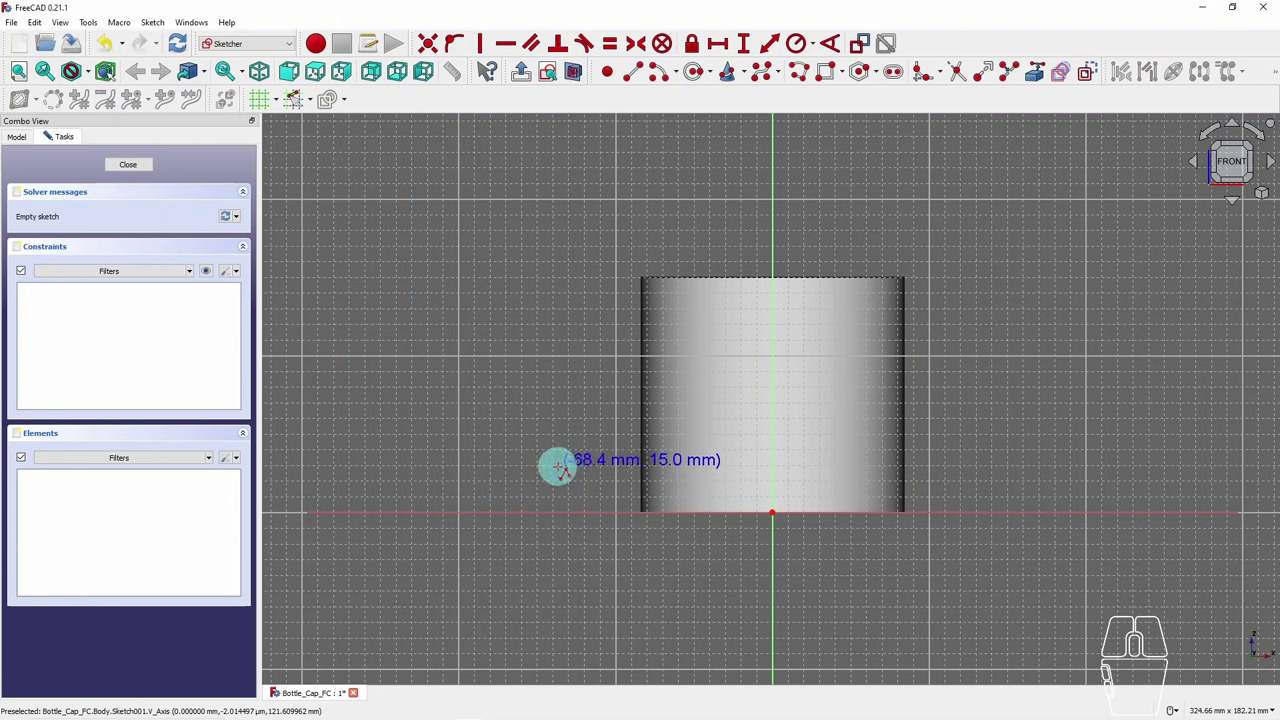
{"action": "left_click", "coordinate": [558, 466]}
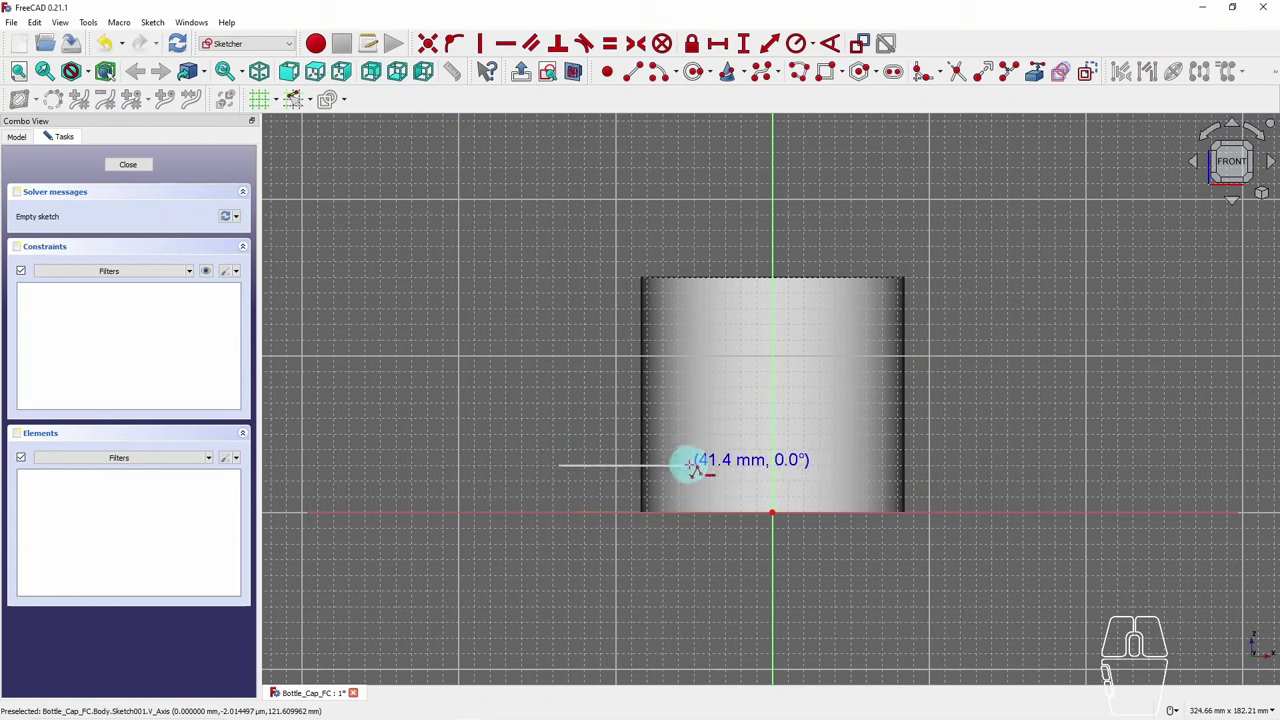
{"action": "left_click", "coordinate": [691, 466]}
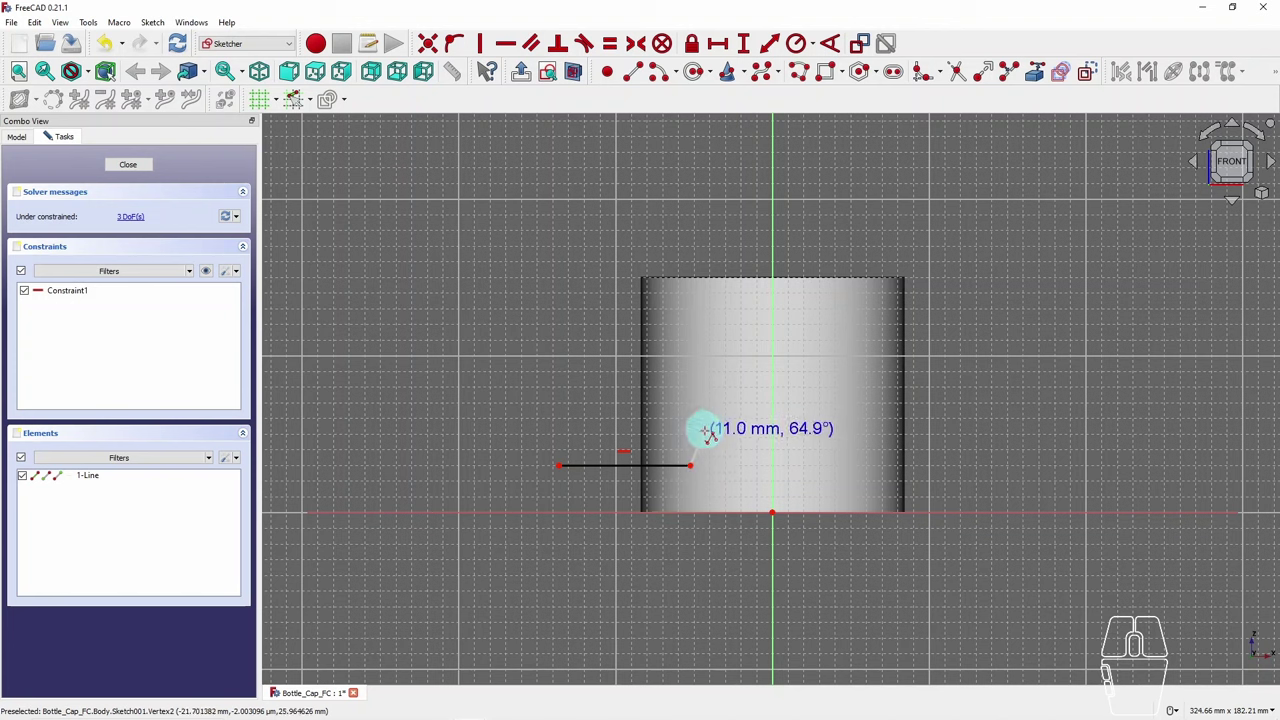
{"action": "key", "text": "m"}
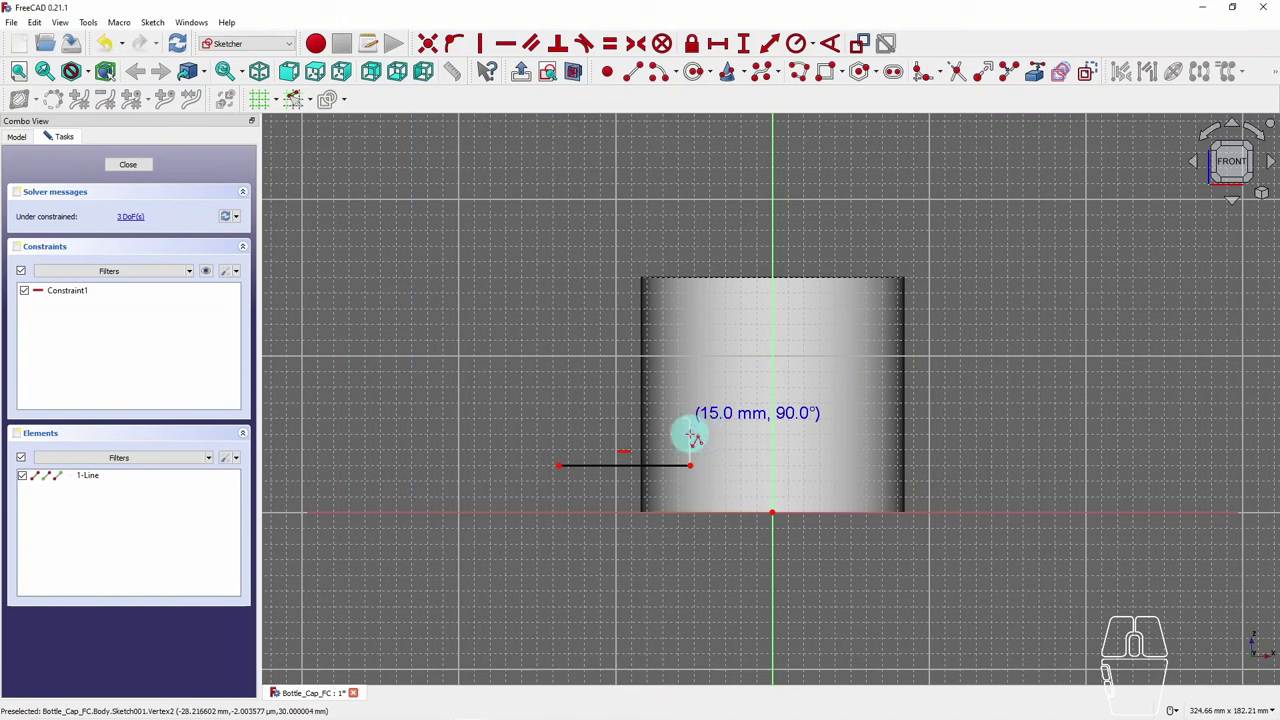
{"action": "key", "text": "m"}
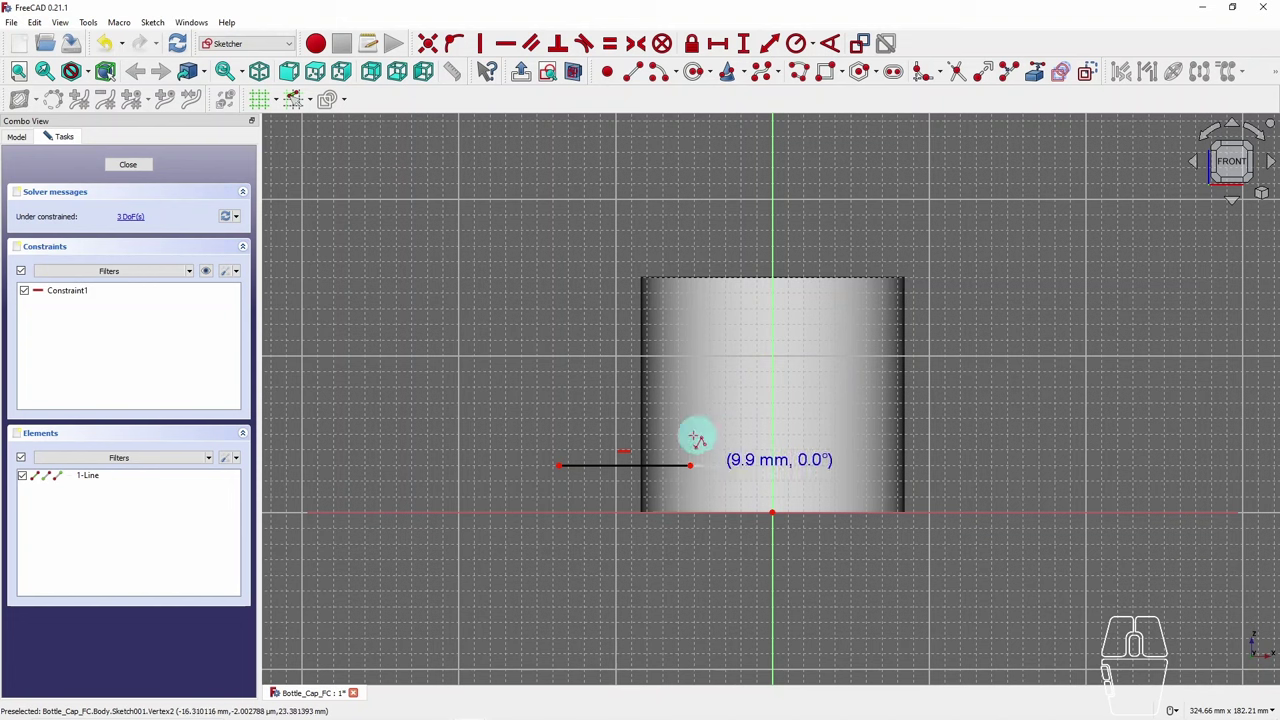
{"action": "key", "text": "m"}
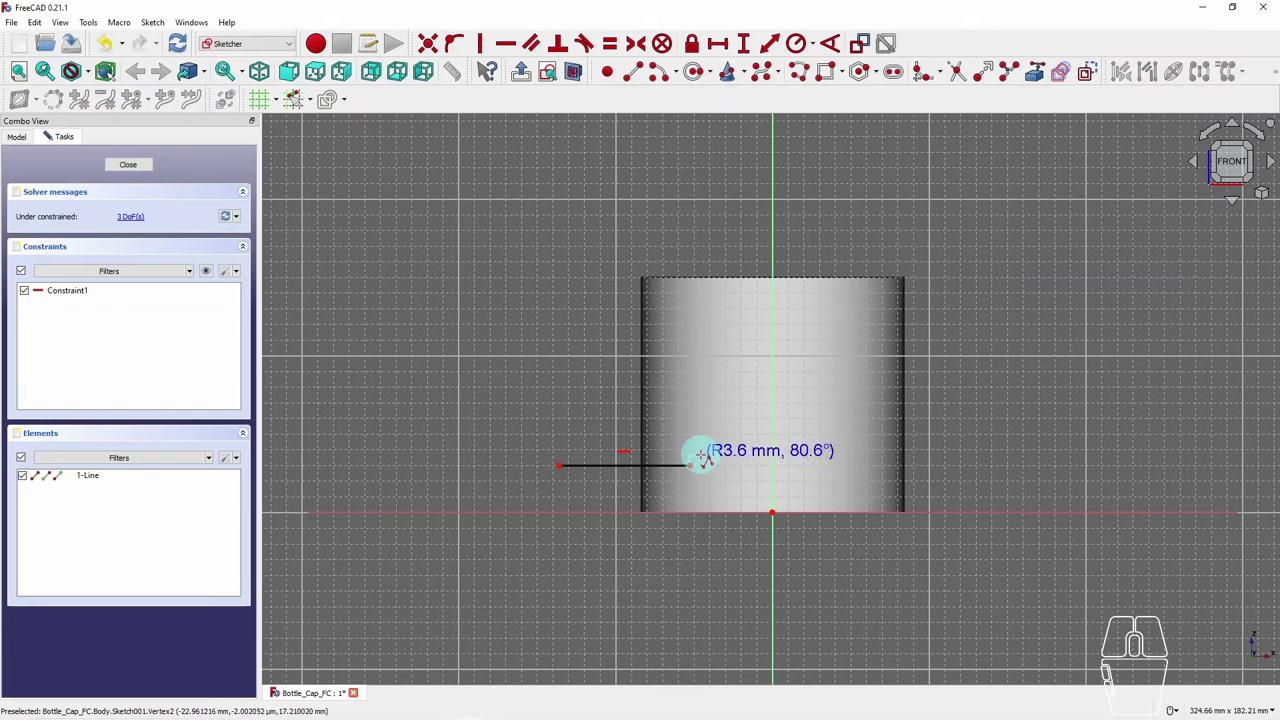
{"action": "scroll", "coordinate": [698, 452], "scroll_direction": "up", "scroll_amount": 2}
{"action": "scroll", "coordinate": [703, 455], "scroll_direction": "up", "scroll_amount": 2}
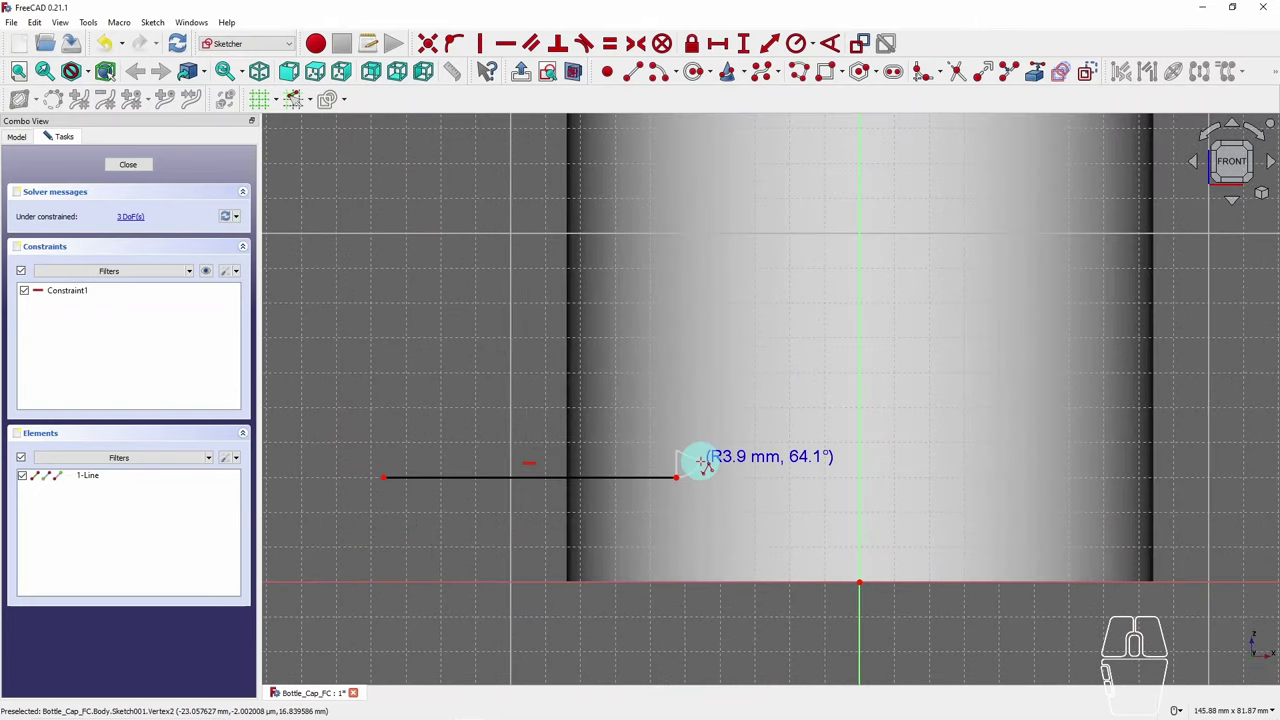
{"action": "left_click", "coordinate": [702, 465]}
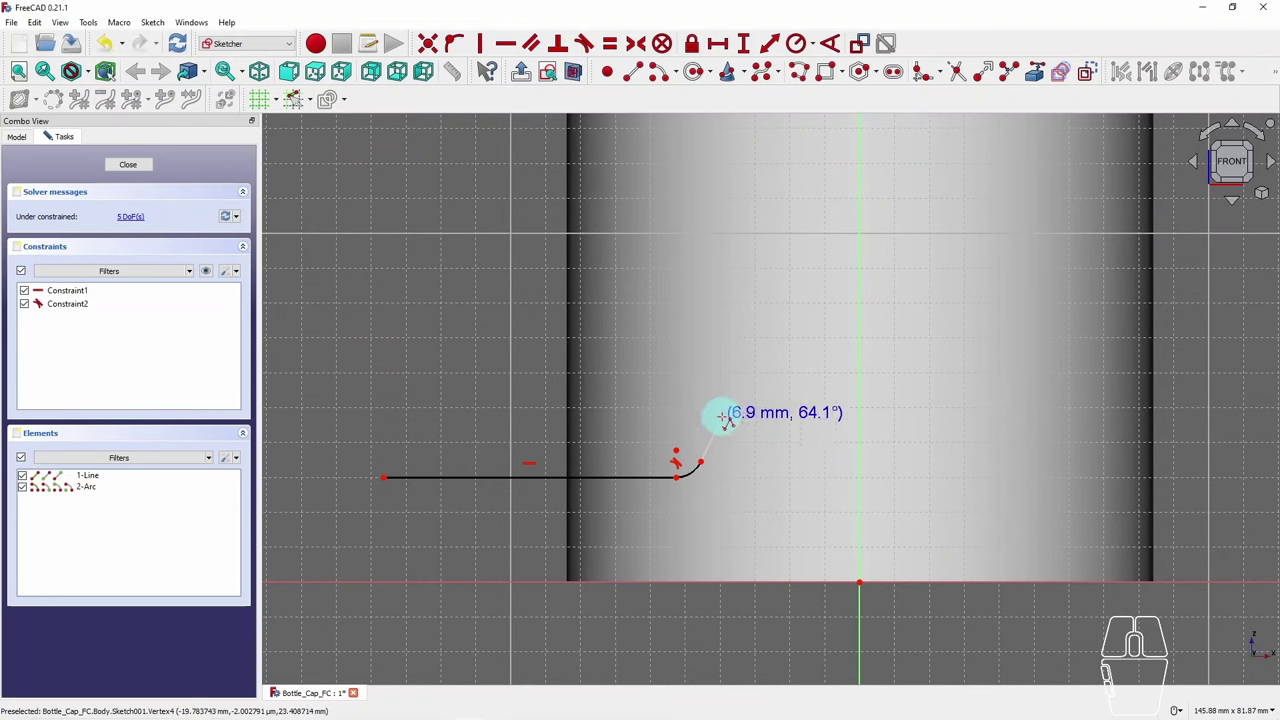
{"action": "left_click", "coordinate": [714, 433]}
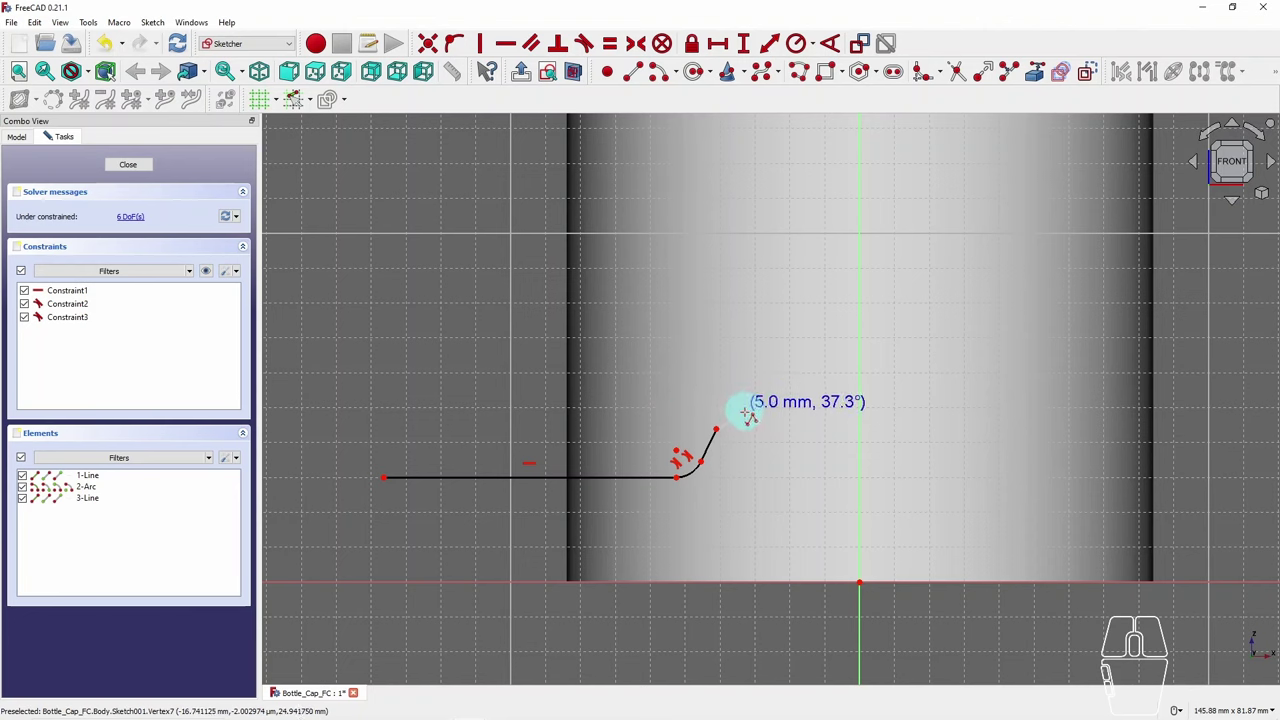
- Add a second small arc, the long slanted edge, and the top and left edges, closing the profile
{"action": "key", "text": "m"}
{"action": "scroll", "coordinate": [718, 408], "scroll_direction": "up", "scroll_amount": 1}
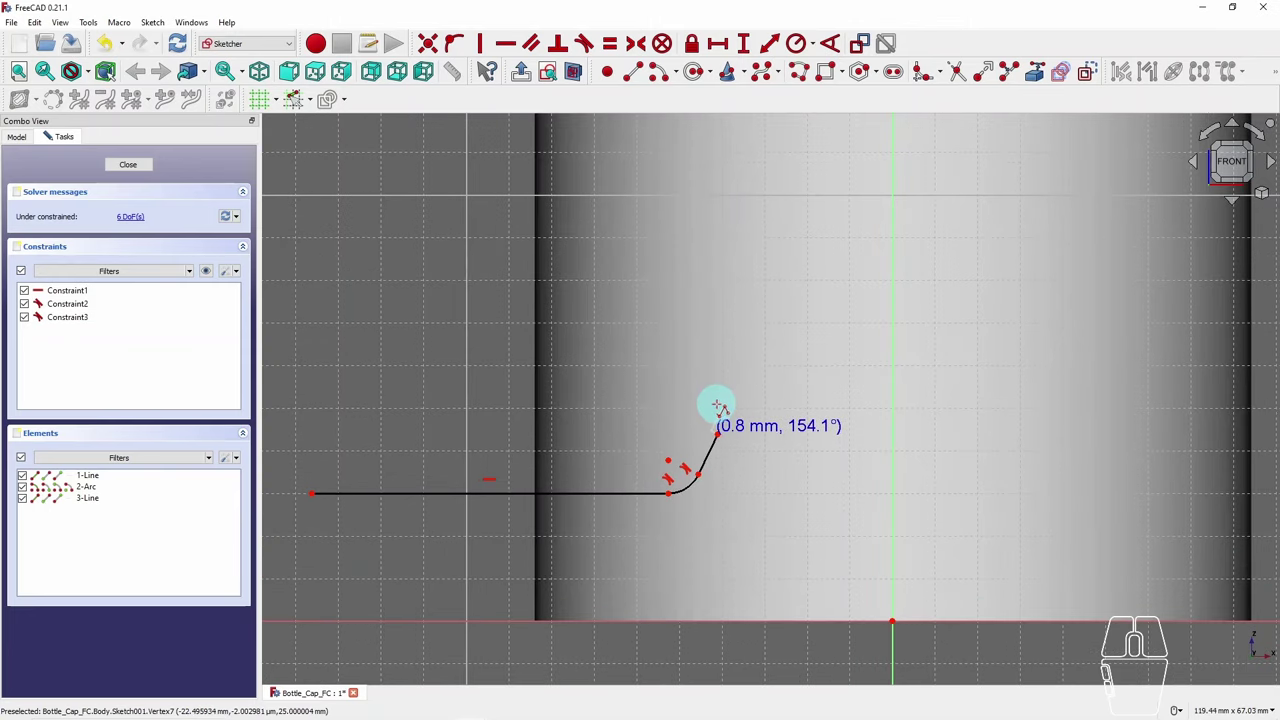
{"action": "key", "text": "m"}
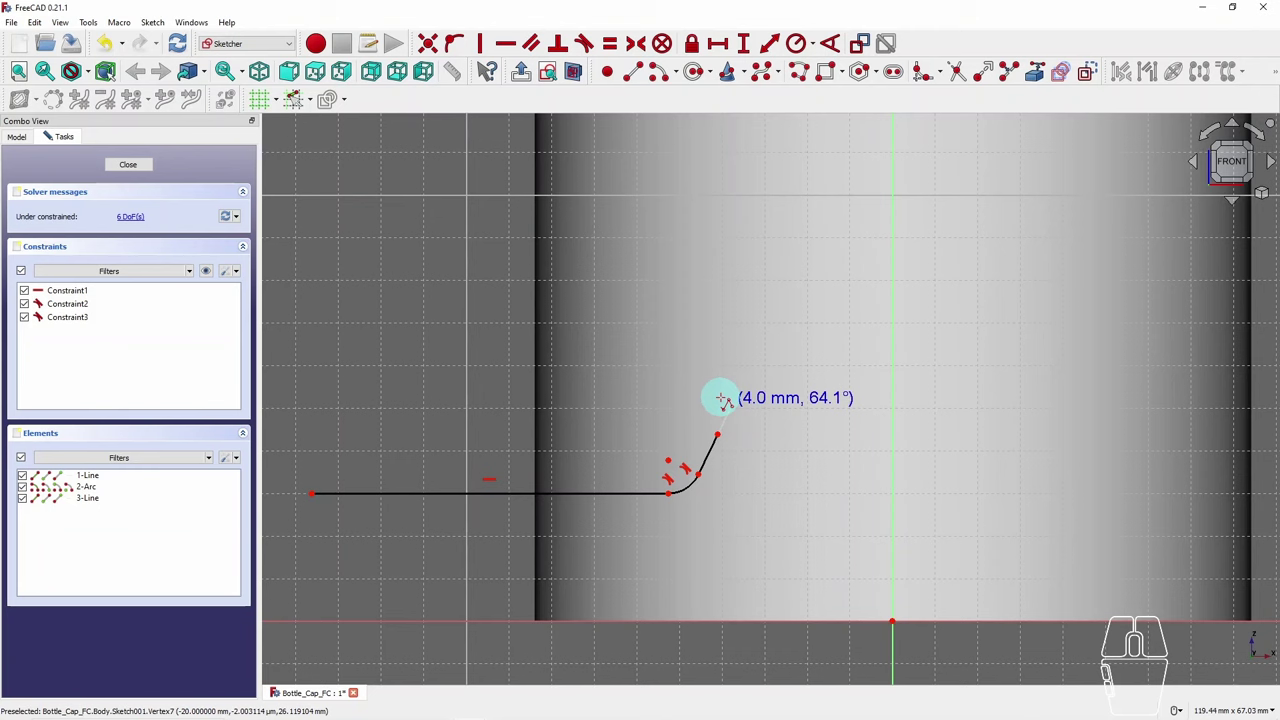
{"action": "key", "text": "m"}
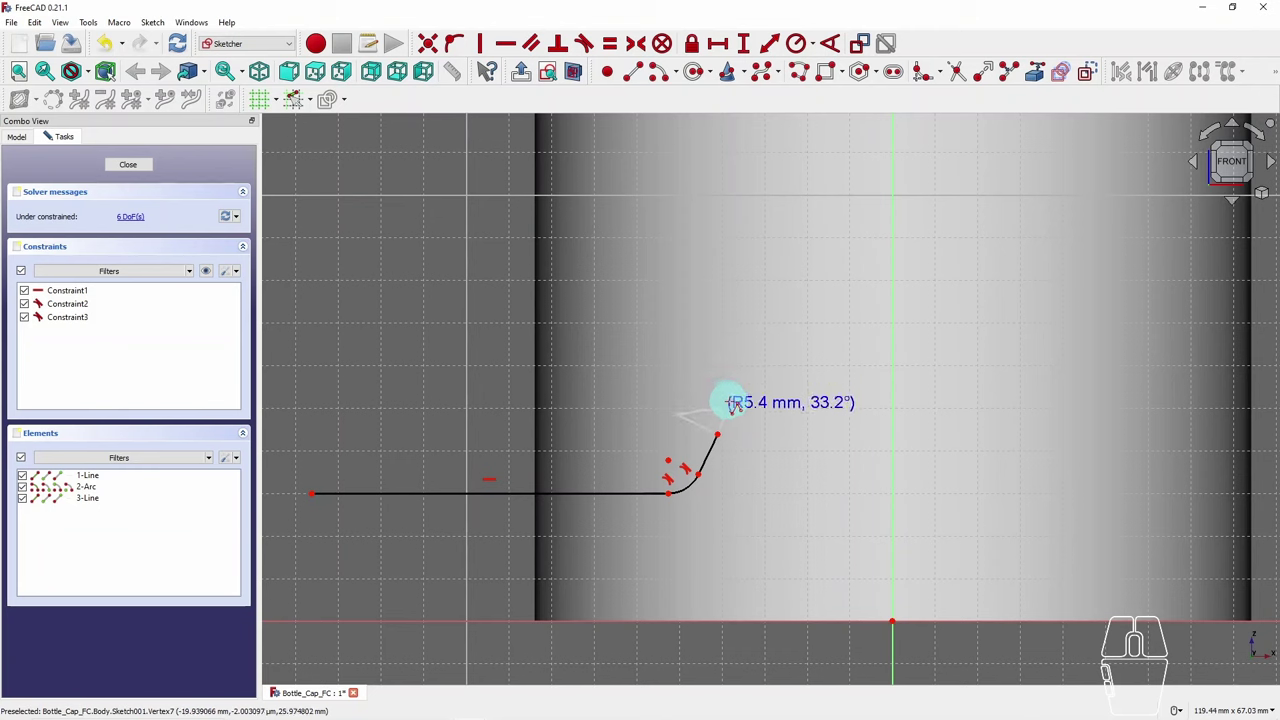
{"action": "scroll", "coordinate": [730, 398], "scroll_direction": "up", "scroll_amount": 1}
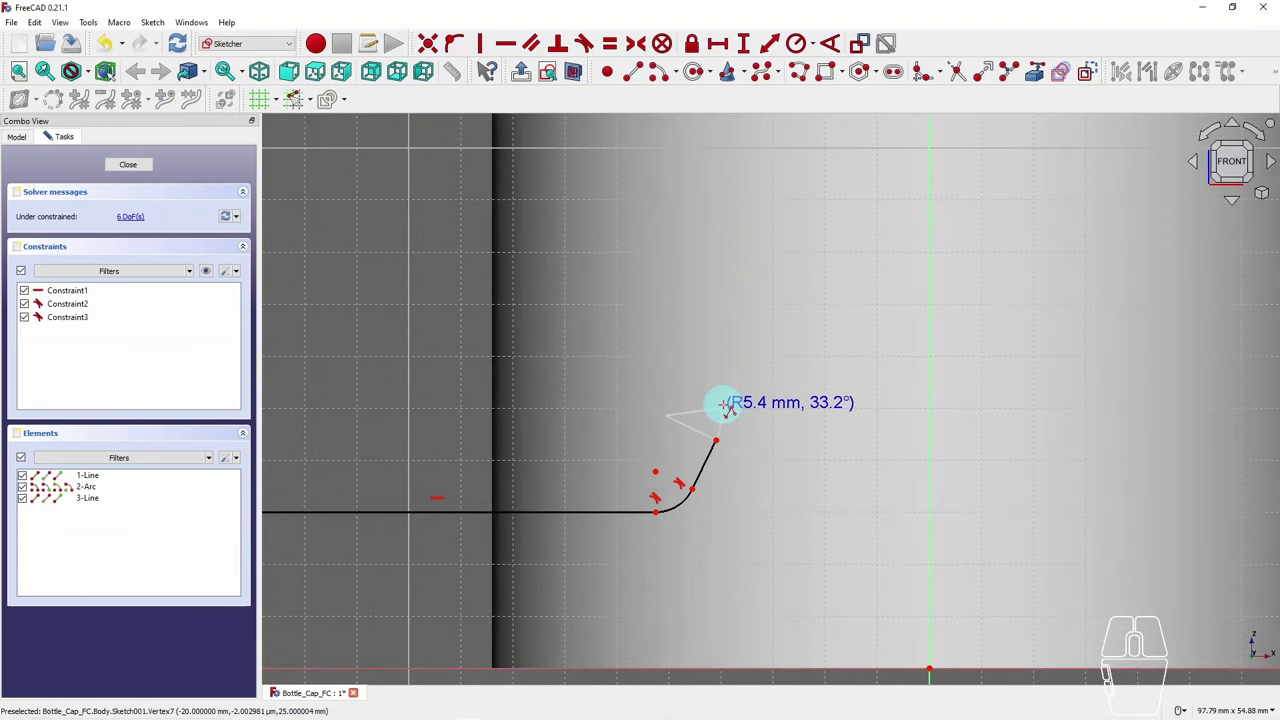
{"action": "left_click", "coordinate": [722, 408]}
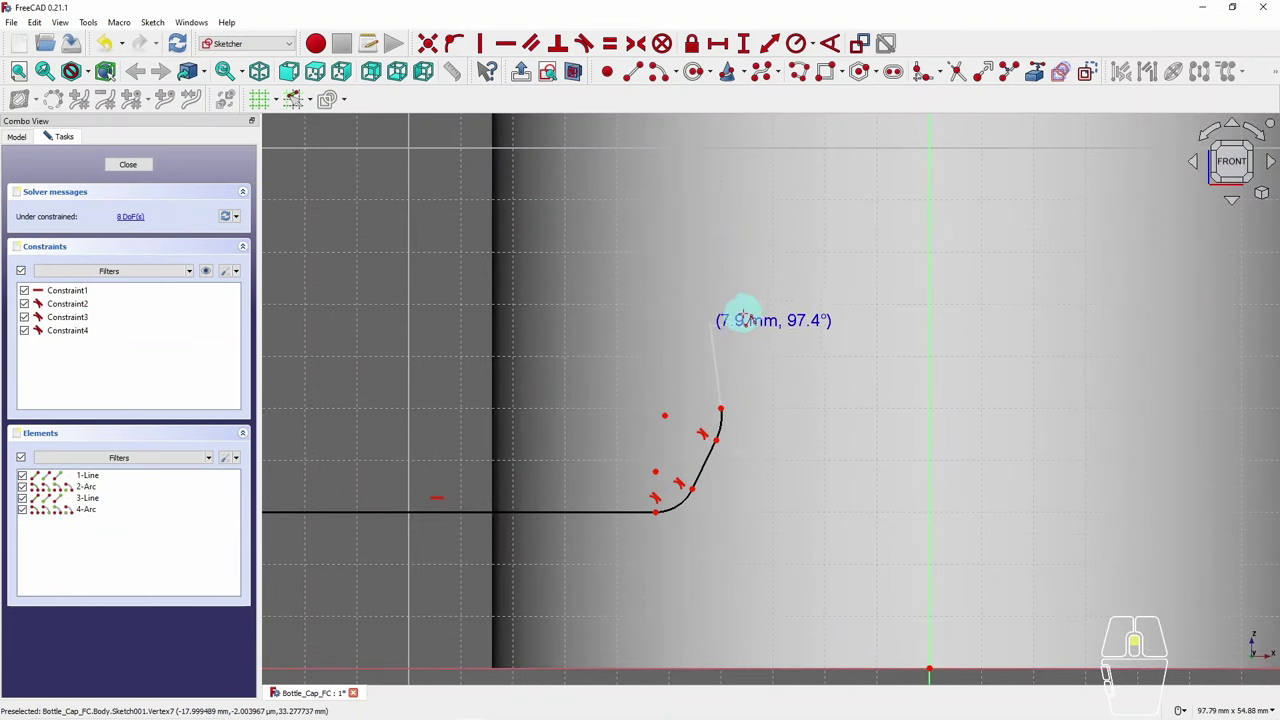
{"action": "scroll", "coordinate": [740, 318], "scroll_direction": "up", "scroll_amount": 2}
{"action": "scroll", "coordinate": [745, 318], "scroll_direction": "down", "scroll_amount": 7}
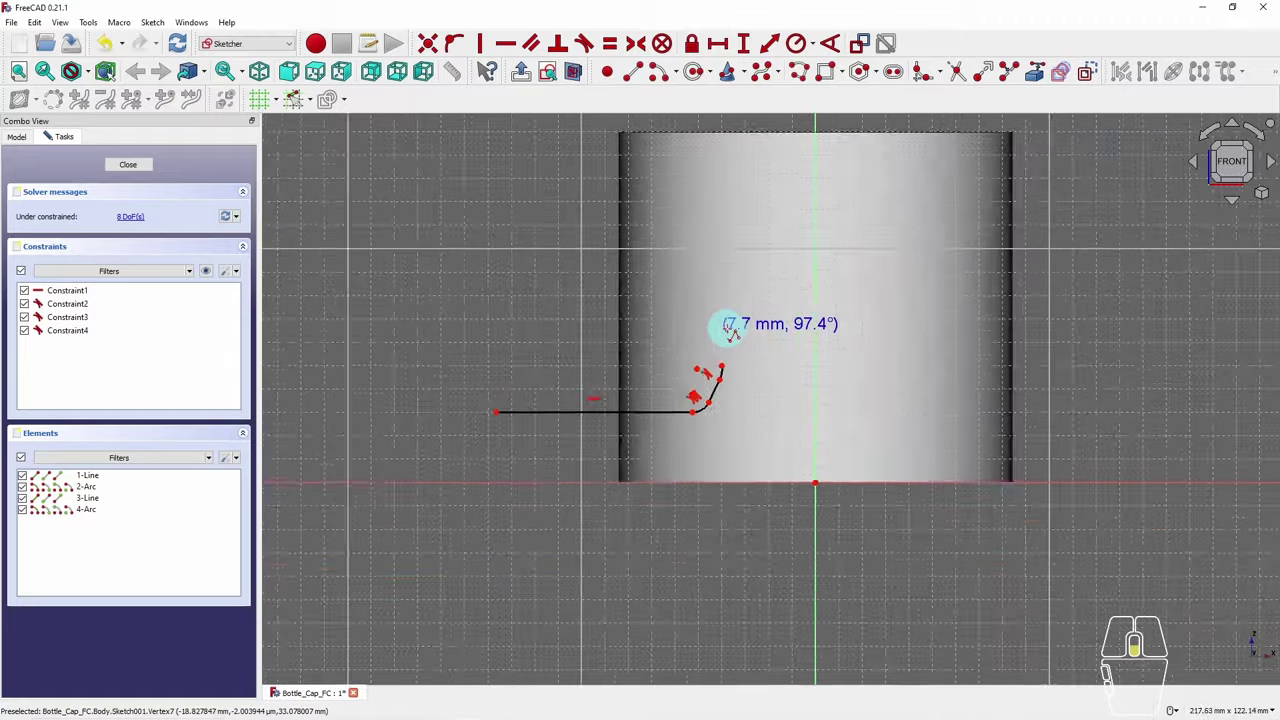
{"action": "scroll", "coordinate": [730, 328], "scroll_direction": "up", "scroll_amount": 1}
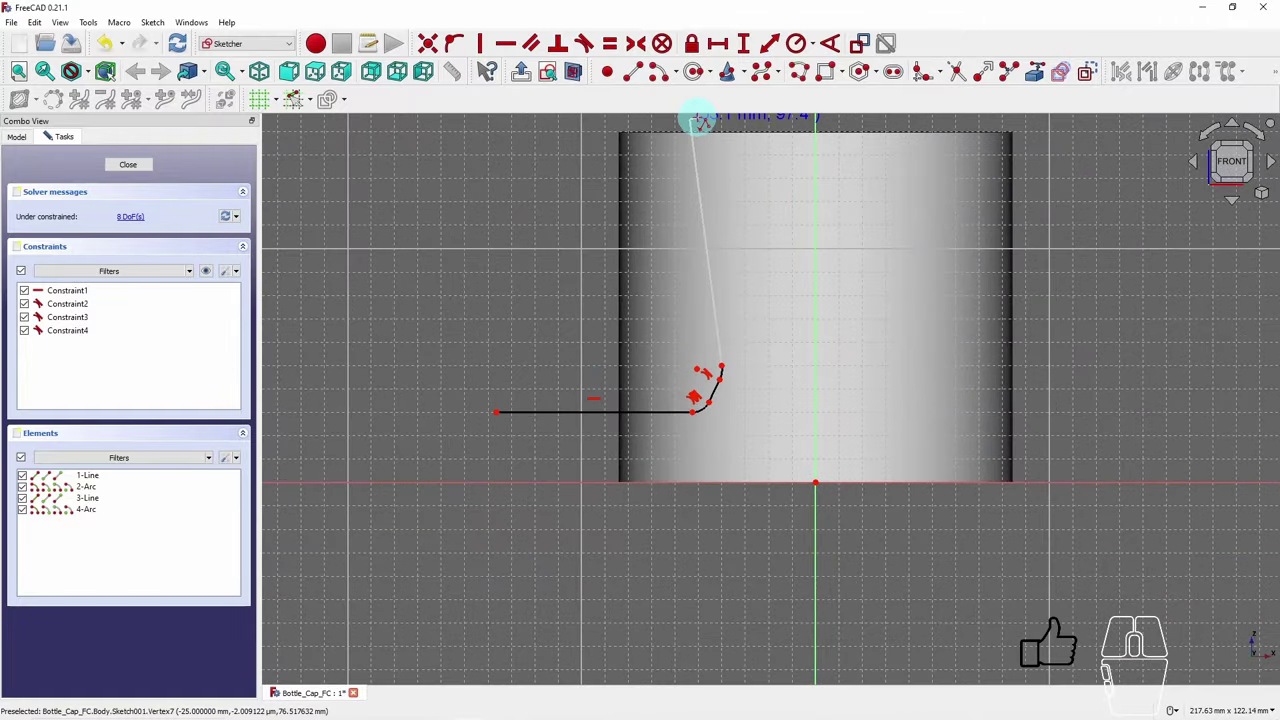
{"action": "left_click", "coordinate": [691, 121]}
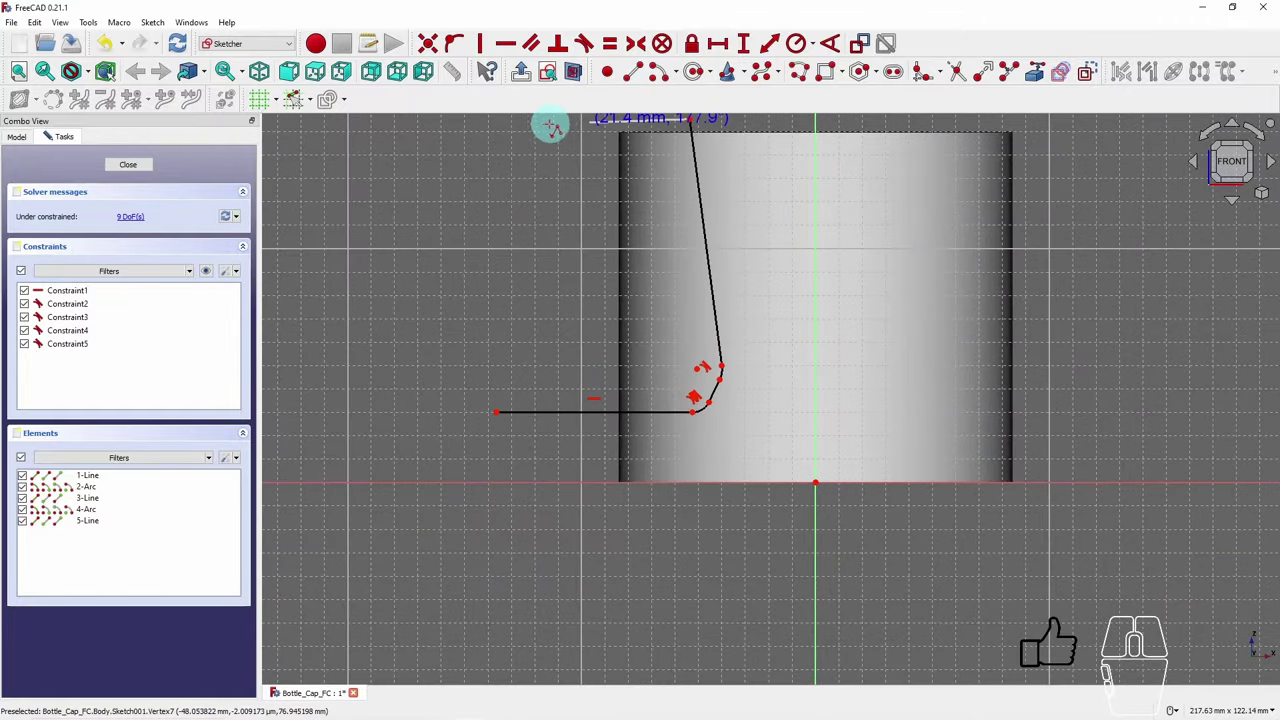
{"action": "left_click", "coordinate": [496, 121]}
{"action": "left_click", "coordinate": [494, 412]}
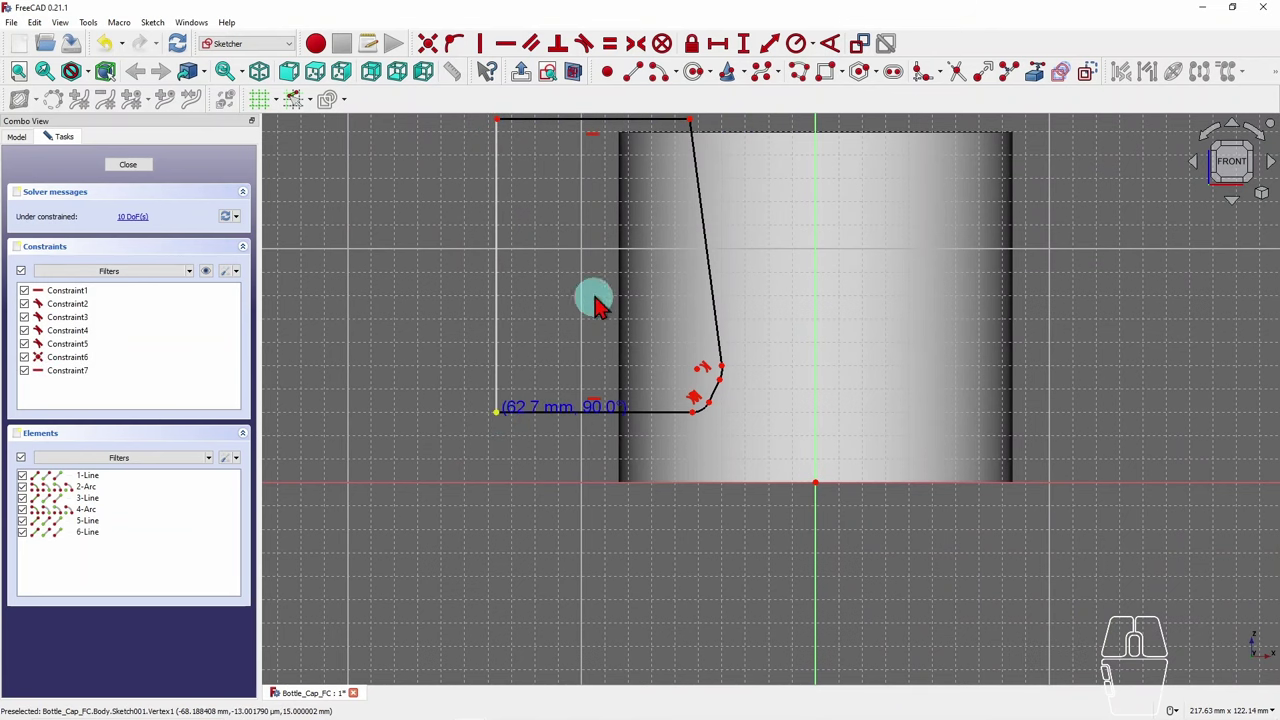
{"action": "scroll", "coordinate": [571, 294], "scroll_direction": "up", "scroll_amount": 1}
{"action": "scroll", "coordinate": [560, 309], "scroll_direction": "down", "scroll_amount": 2}
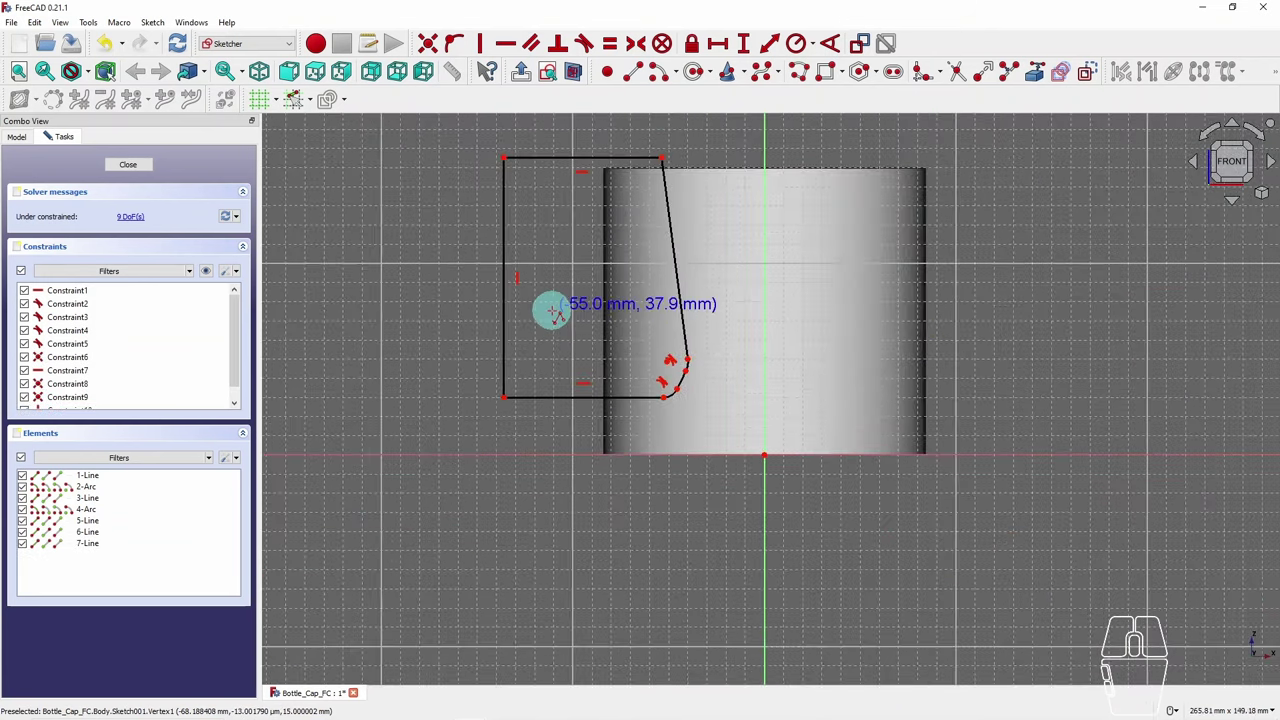
{"action": "scroll", "coordinate": [443, 160], "scroll_direction": "up", "scroll_amount": 1}
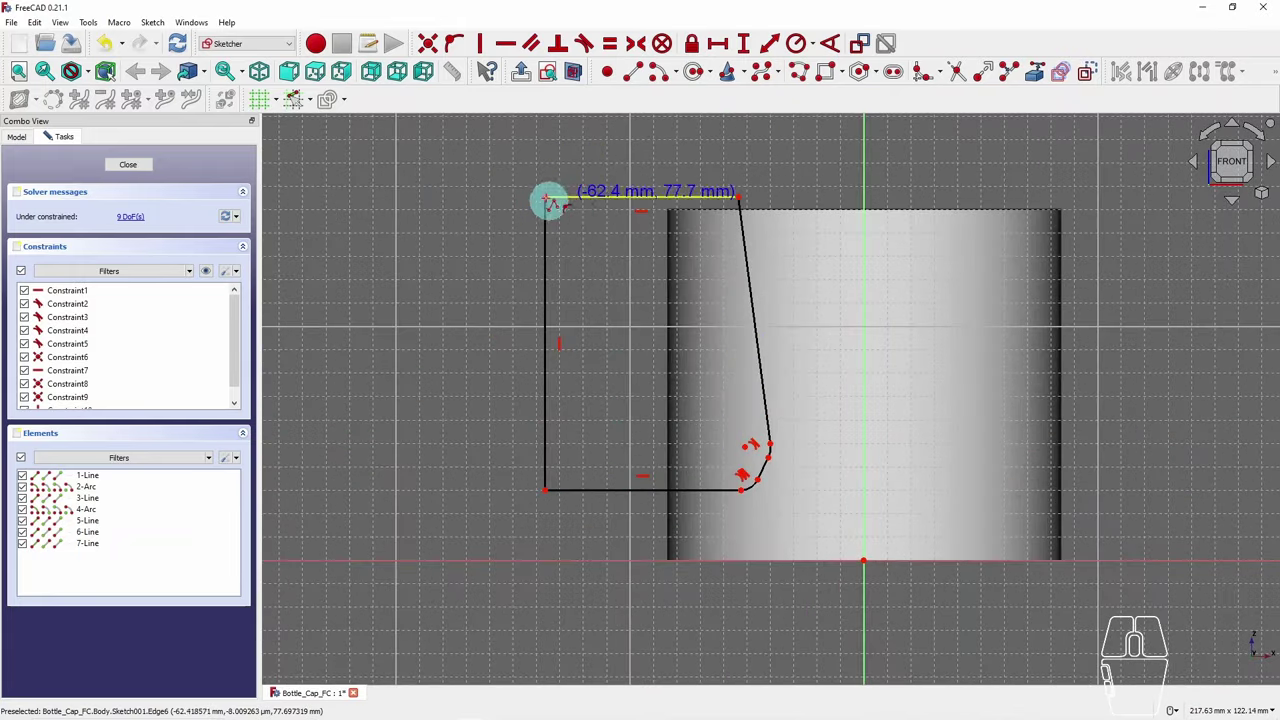
{"action": "left_click", "coordinate": [741, 164]}
- Cancel the stray line and drag the top-right corner and lower arc to reshape the slanted edge
{"action": "key", "text": "Escape"}
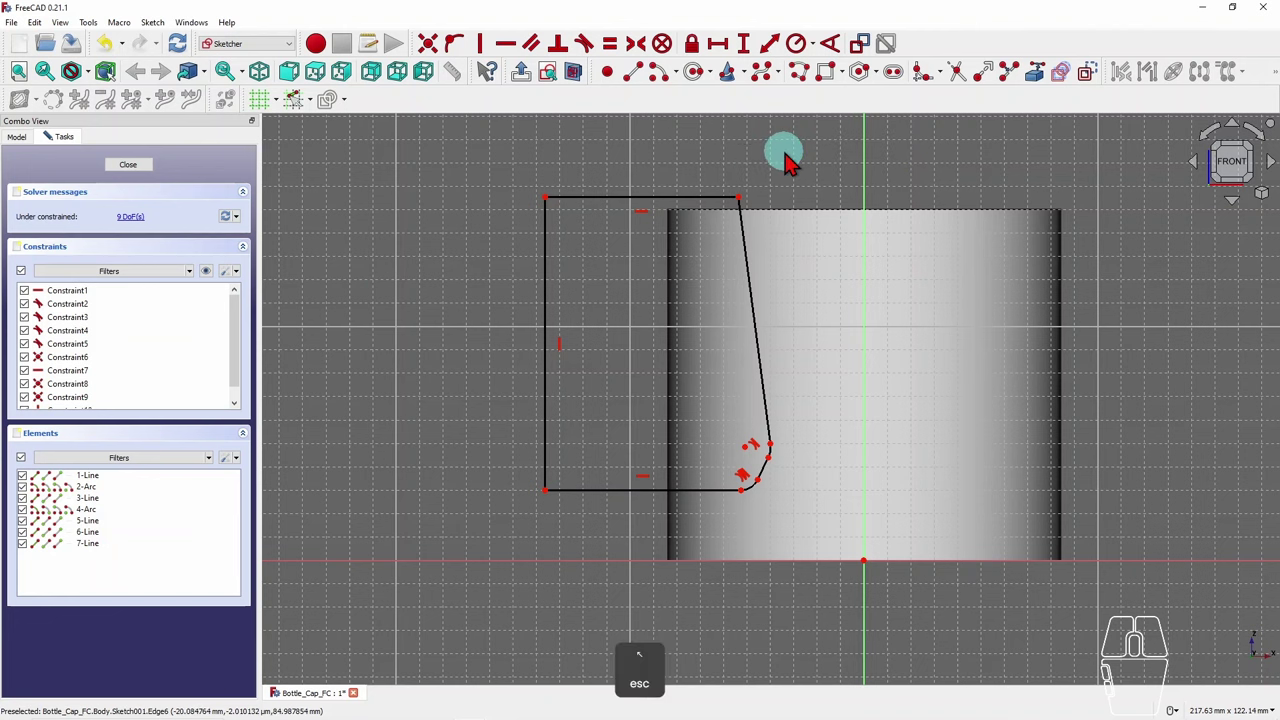
{"action": "scroll", "coordinate": [748, 252], "scroll_direction": "up", "scroll_amount": 2}
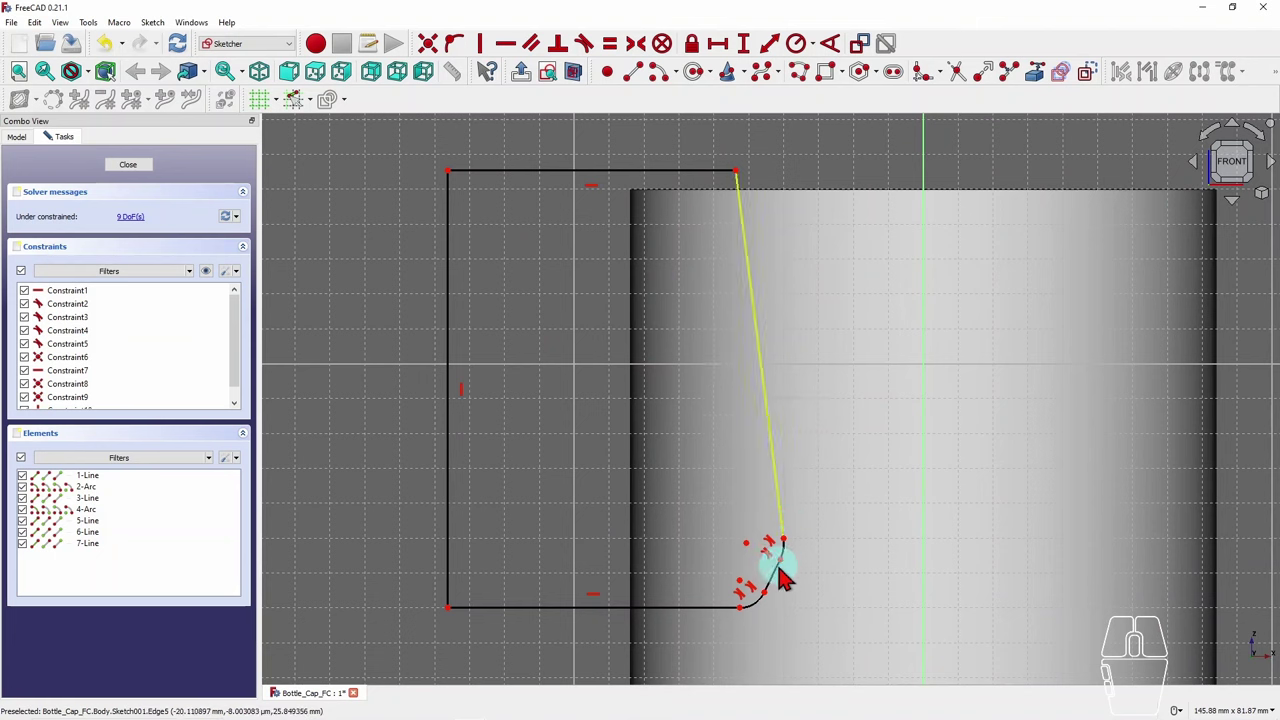
{"action": "left_click_drag", "start_coordinate": [775, 570], "coordinate": [767, 577]}
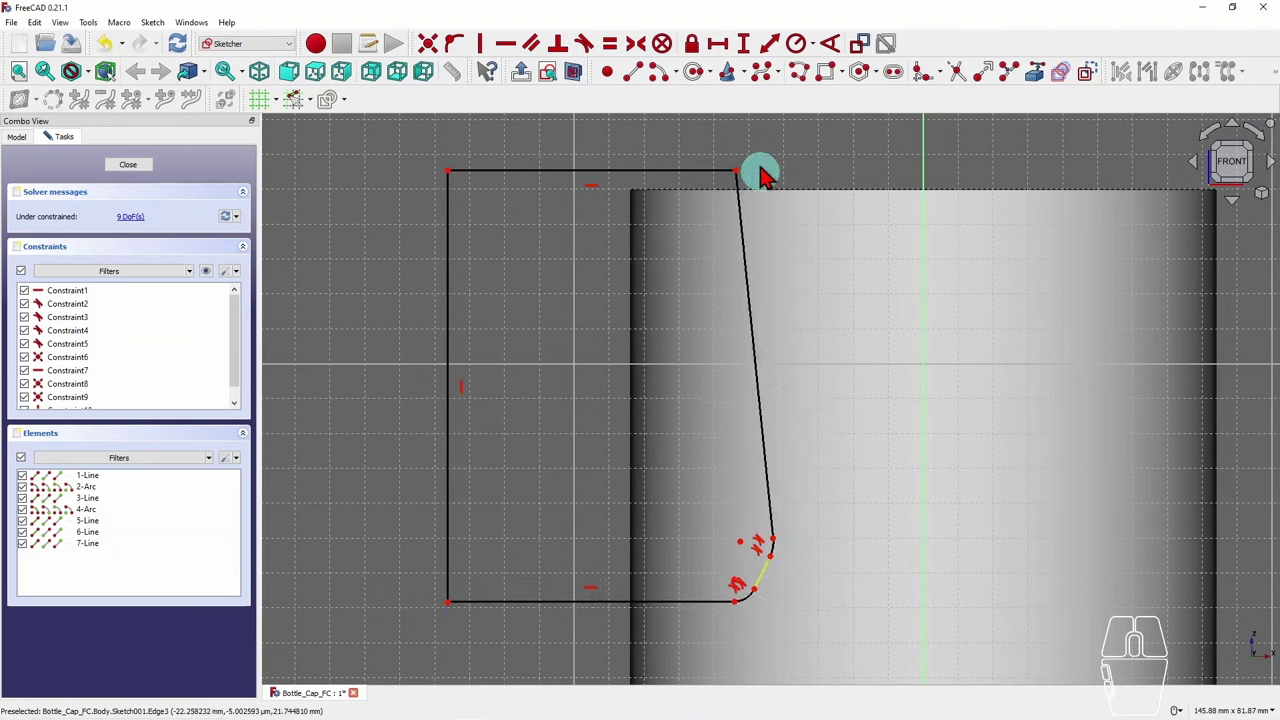
{"action": "left_click_drag", "start_coordinate": [738, 172], "coordinate": [820, 180]}
{"action": "mouse_move", "coordinate": [772, 550]}
{"action": "left_mouse_down"}
{"action": "mouse_move", "coordinate": [766, 573]}
{"action": "mouse_move", "coordinate": [831, 236]}
{"action": "mouse_move", "coordinate": [777, 529]}
{"action": "mouse_move", "coordinate": [788, 545]}
{"action": "mouse_move", "coordinate": [771, 549]}
{"action": "left_mouse_up"}
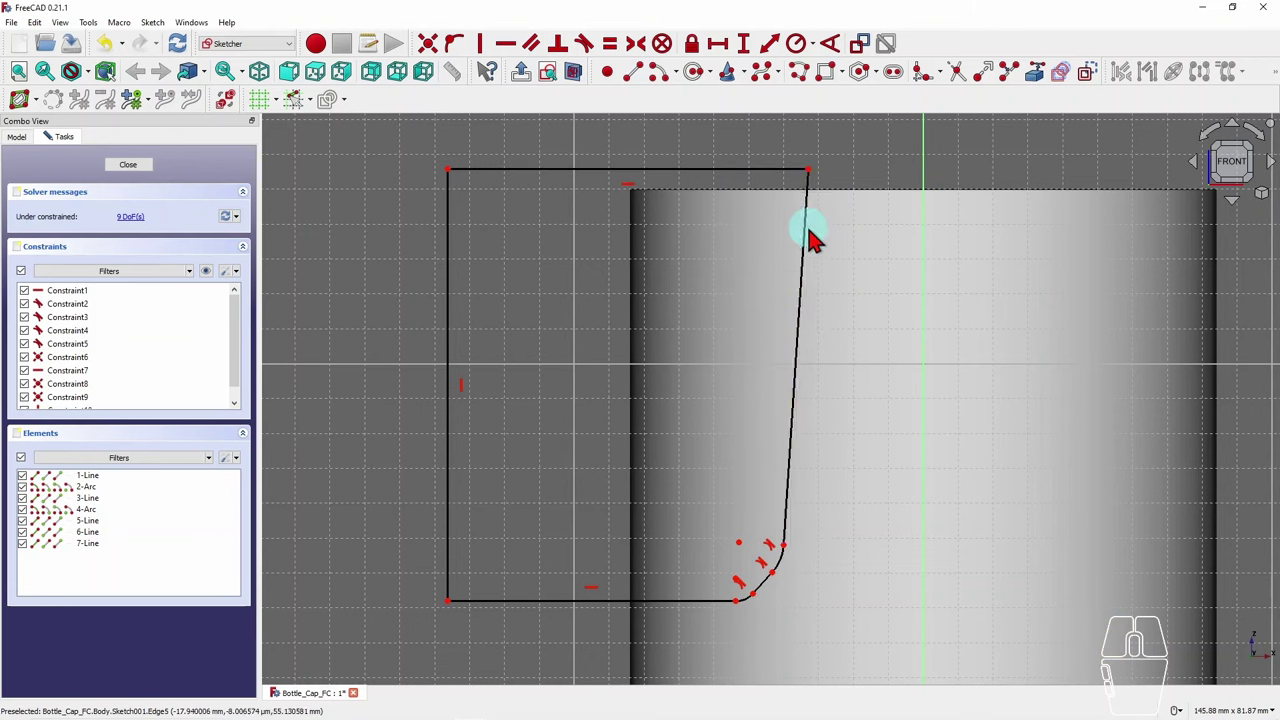
{"action": "scroll", "coordinate": [668, 364], "scroll_direction": "down", "scroll_amount": 1}
{"action": "scroll", "coordinate": [670, 360], "scroll_direction": "down", "scroll_amount": 1}
{"action": "scroll", "coordinate": [737, 363], "scroll_direction": "up", "scroll_amount": 3}
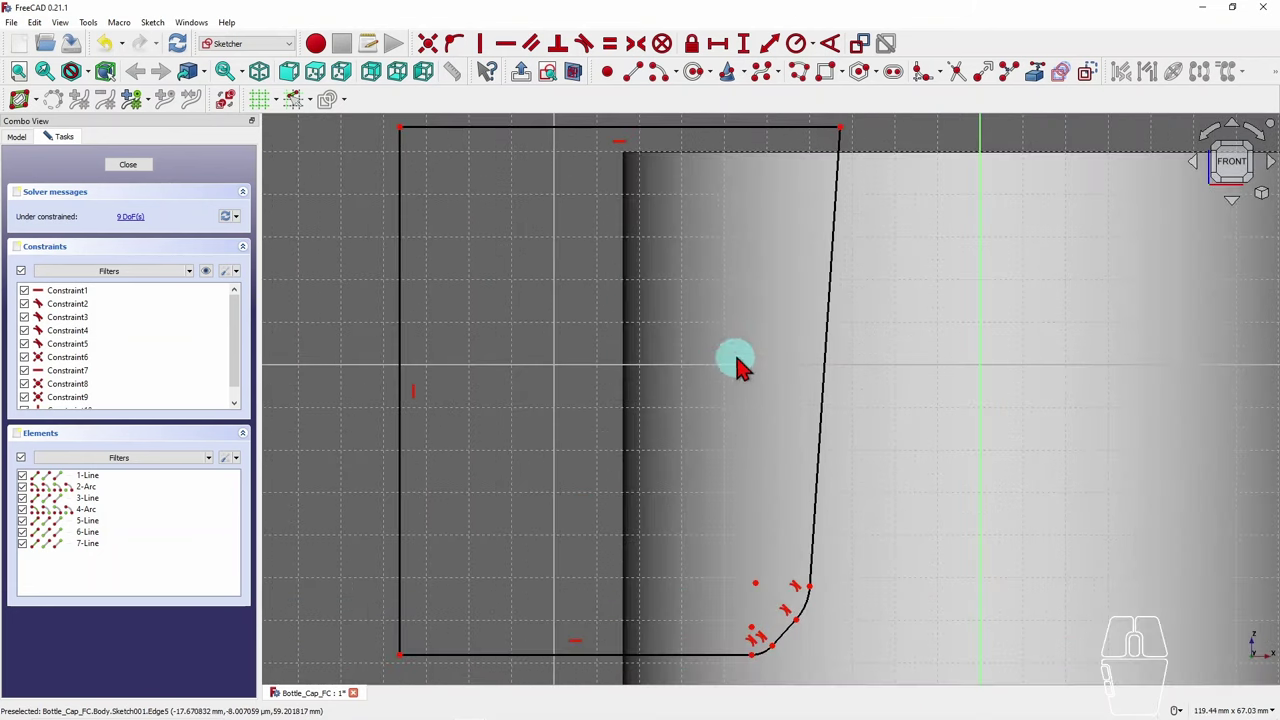
{"action": "scroll", "coordinate": [654, 363], "scroll_direction": "down", "scroll_amount": 1}
{"action": "scroll", "coordinate": [455, 238], "scroll_direction": "down", "scroll_amount": 1}
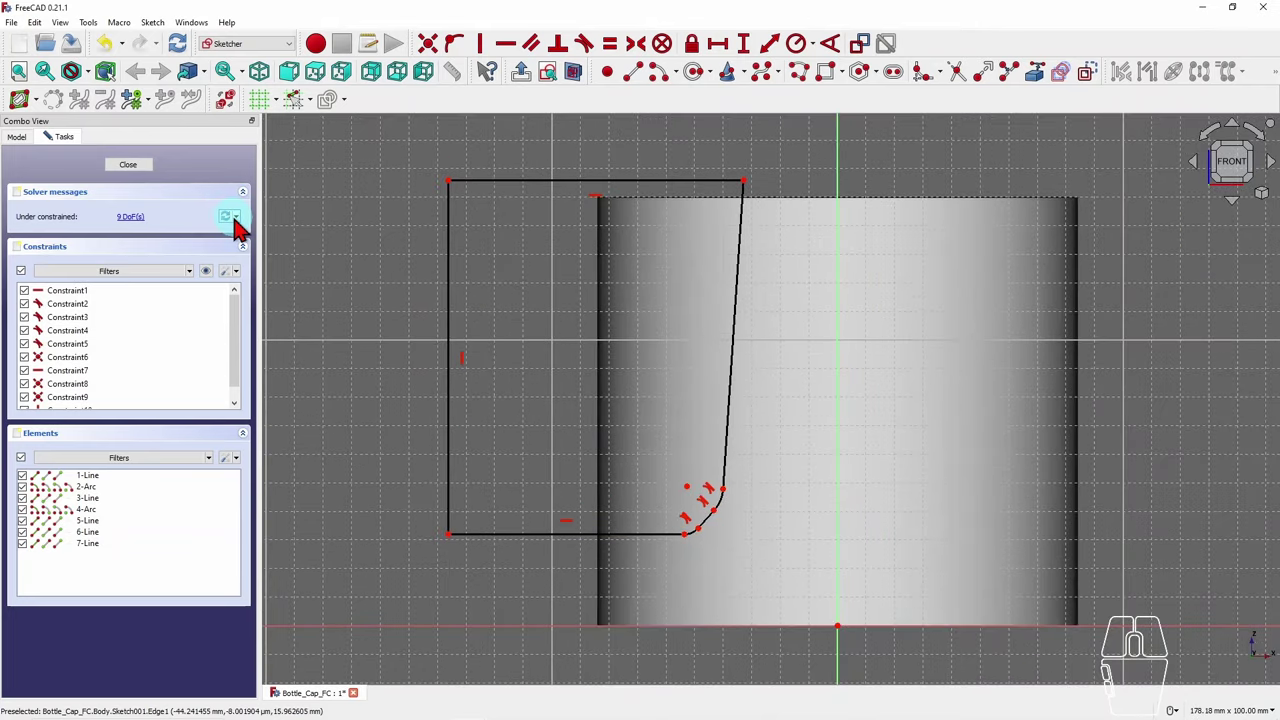
- Open and close the constraint settings list, then pick the horizontal distance dimension tool
{"action": "left_click", "coordinate": [236, 279]}
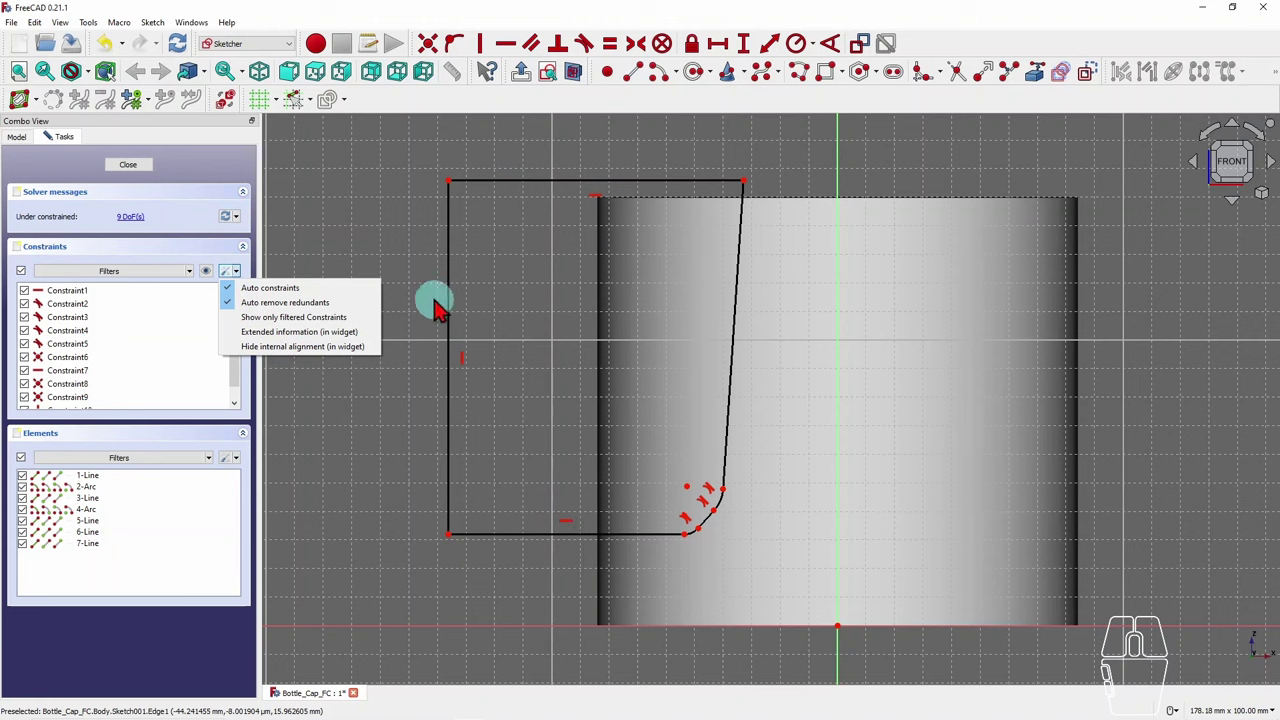
{"action": "left_click", "coordinate": [416, 366]}
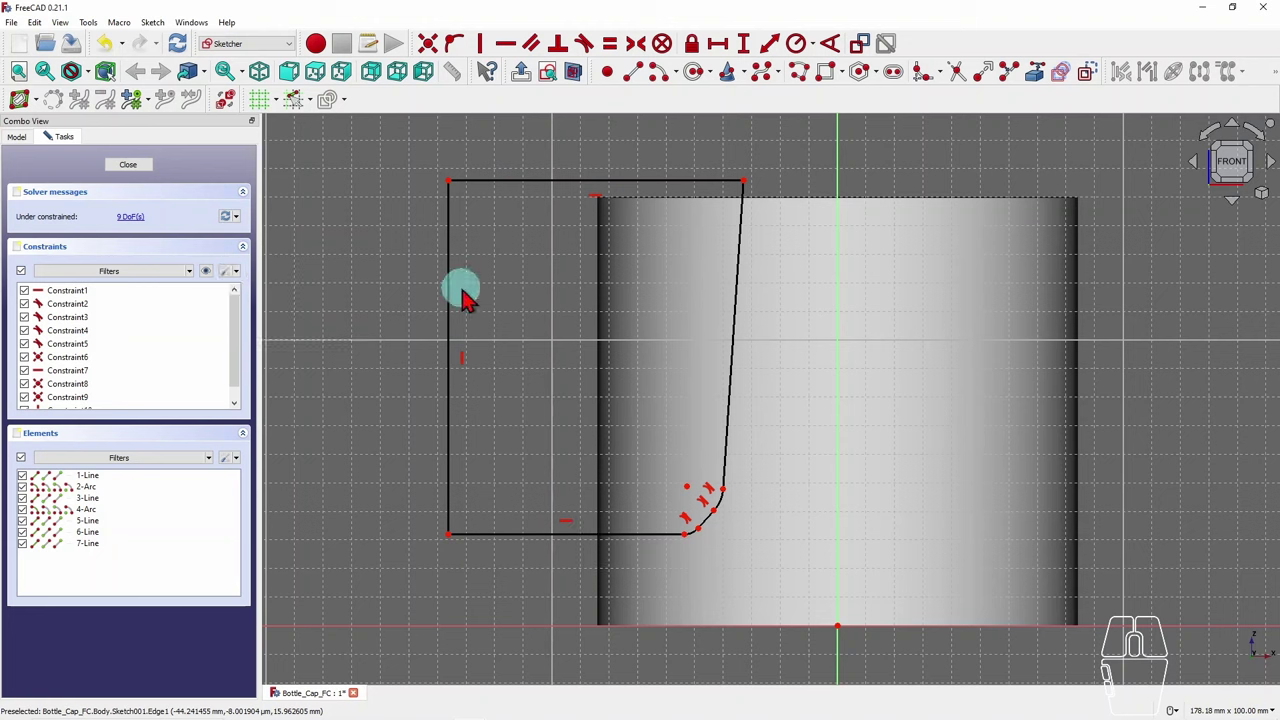
{"action": "left_click", "coordinate": [720, 43]}
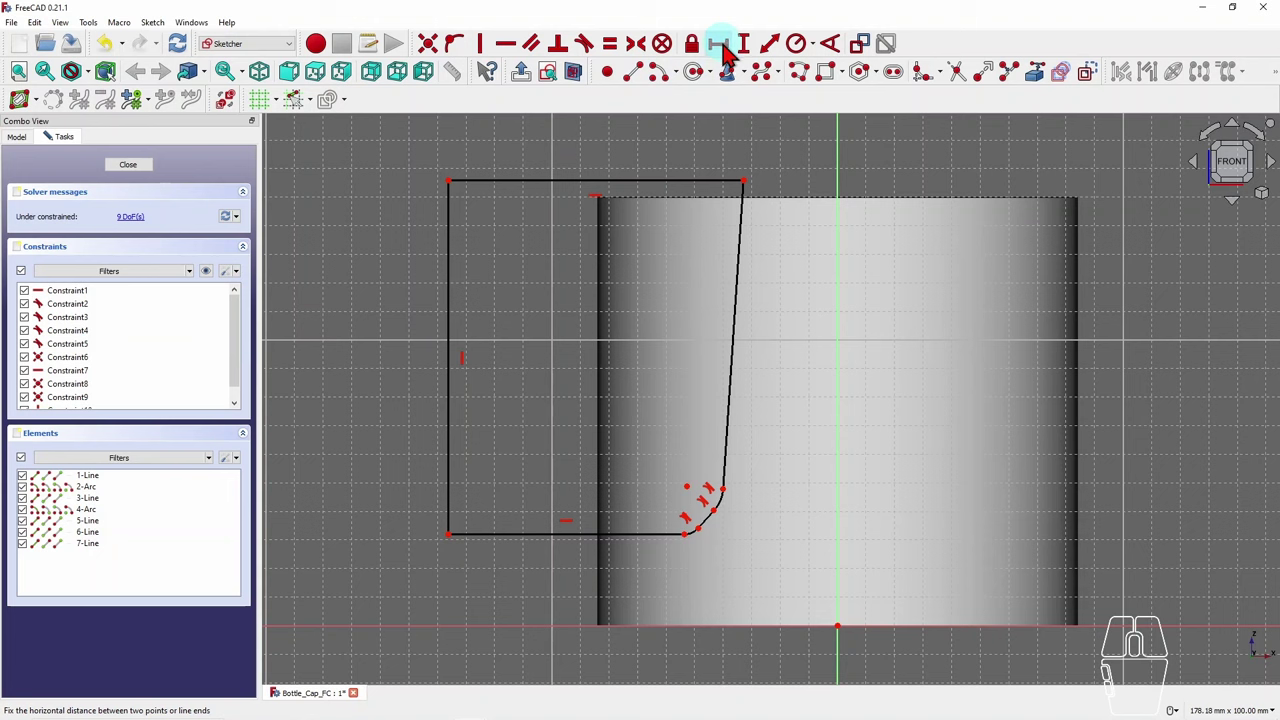
- Add a horizontal 46 mm on the top edge, vertical 60 mm on the left side, horizontal 28 mm on the bottom
{"action": "left_click", "coordinate": [730, 112]}
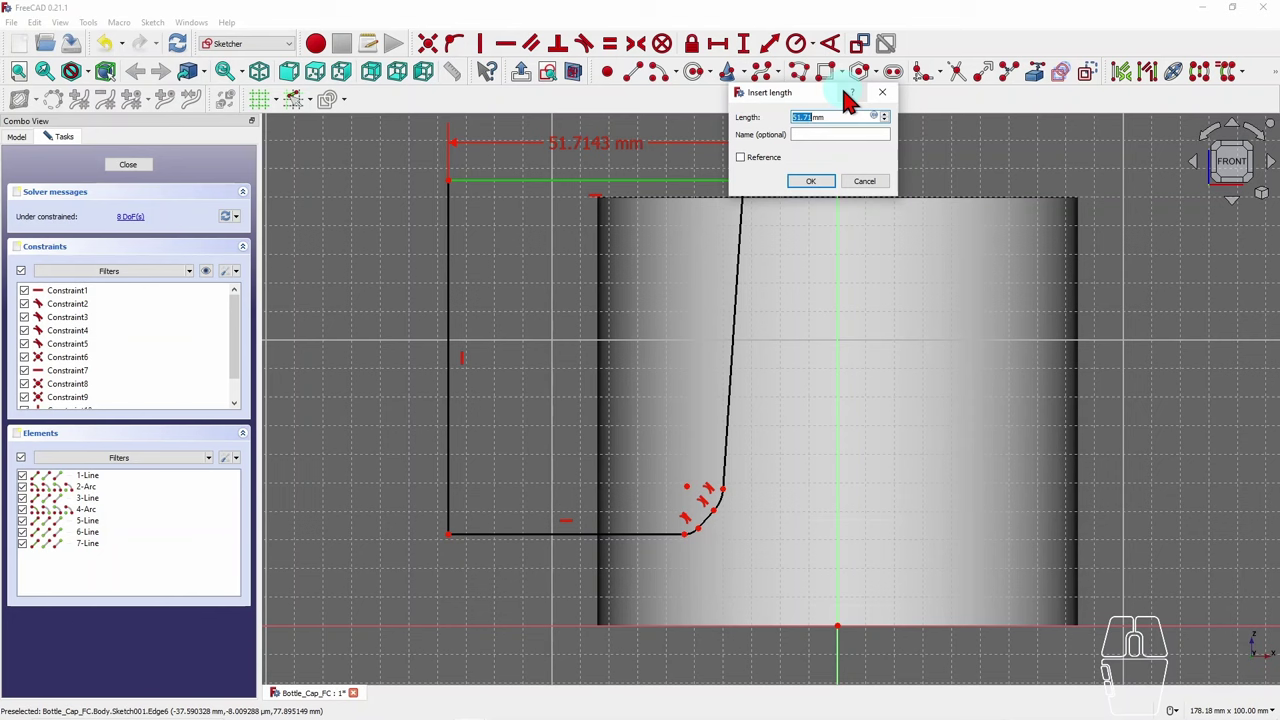
{"action": "type", "text": "46"}
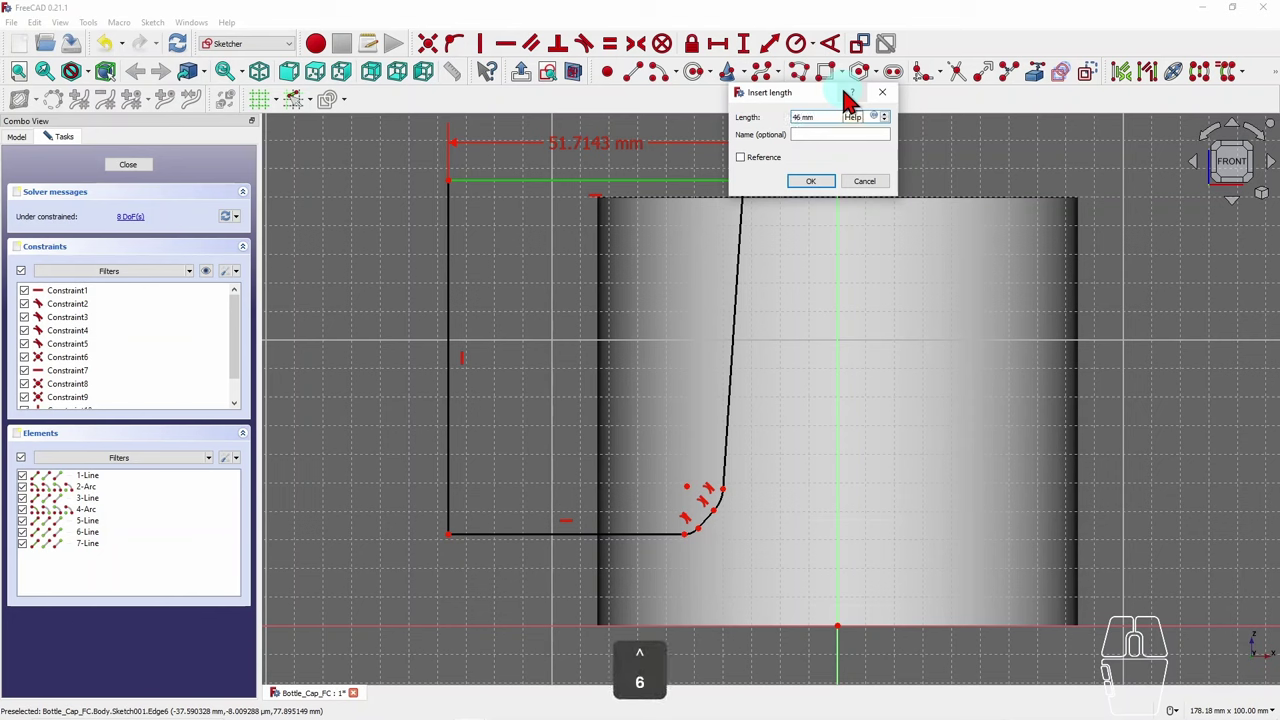
{"action": "left_click", "coordinate": [813, 181]}
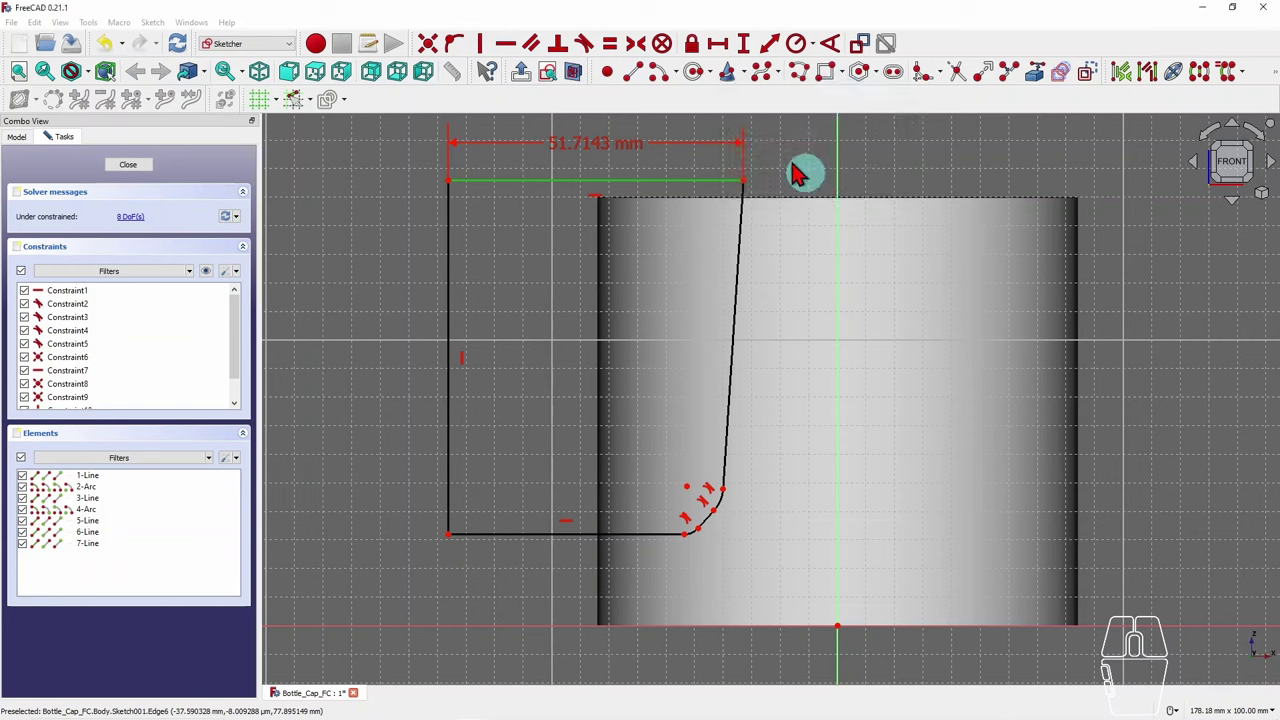
{"action": "left_click", "coordinate": [745, 45]}
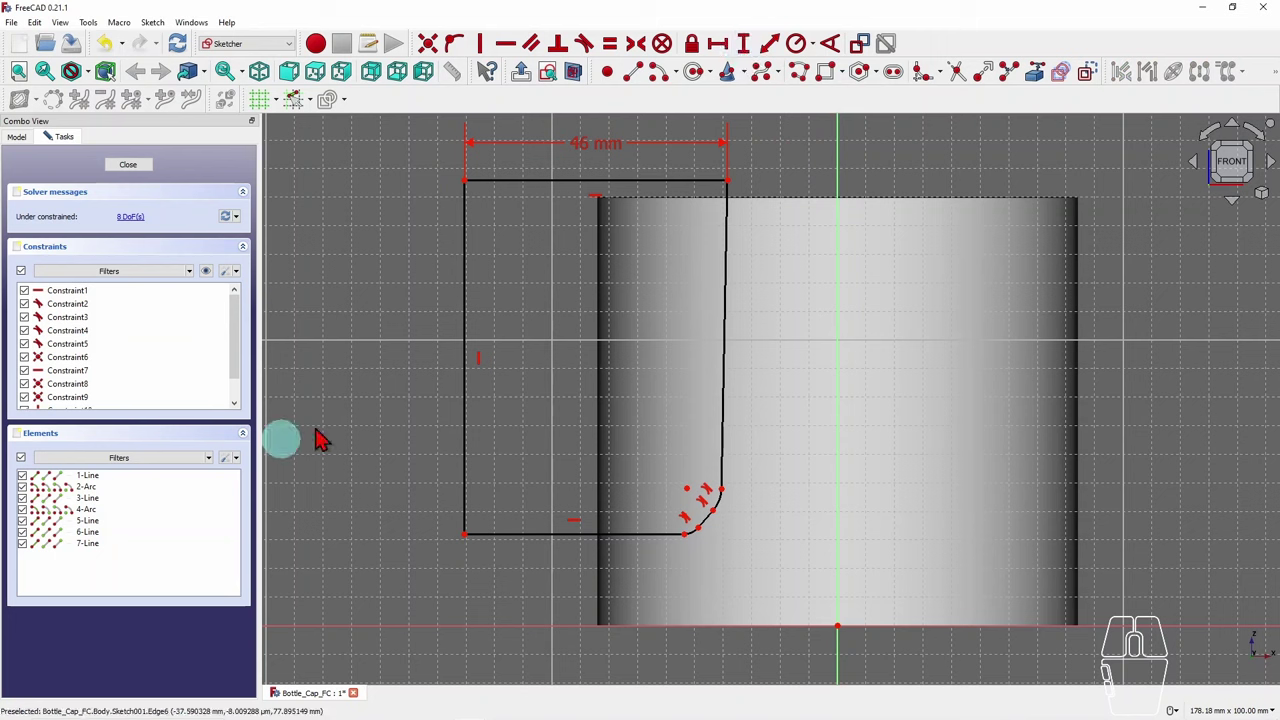
{"action": "left_click", "coordinate": [466, 378]}
{"action": "type", "text": "6"}
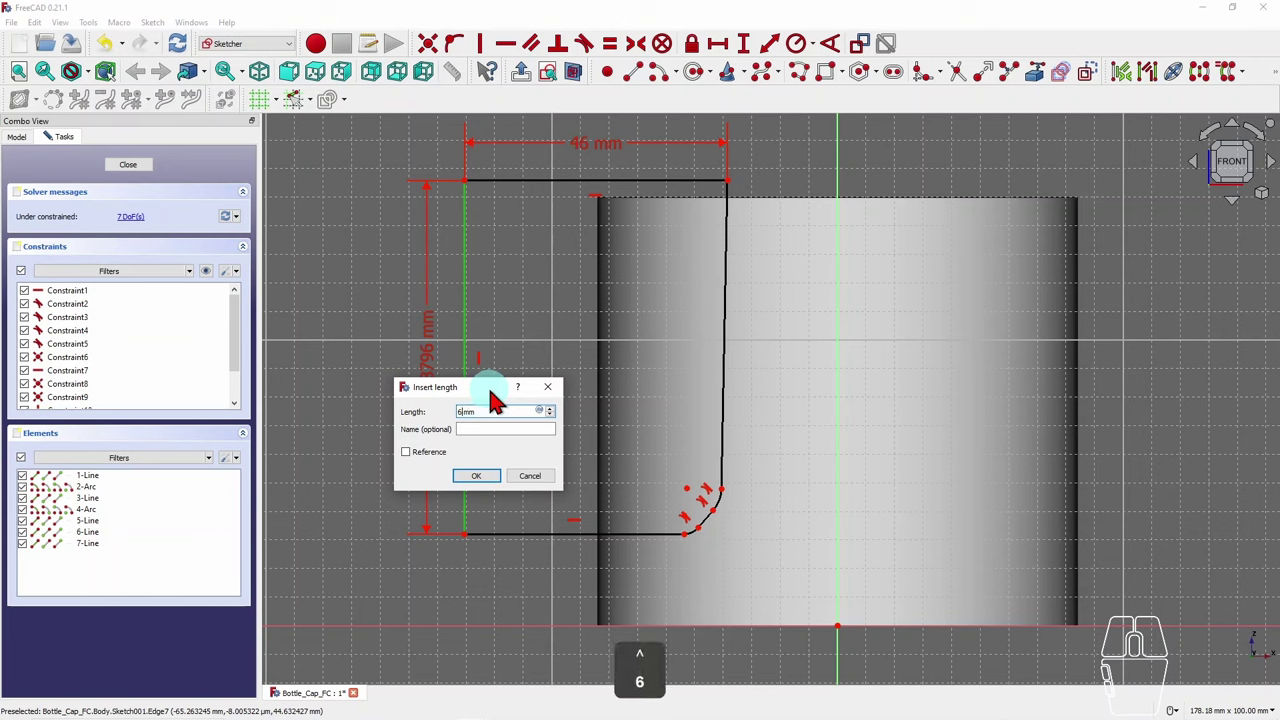
{"action": "type", "text": "0"}
{"action": "left_click", "coordinate": [476, 476]}
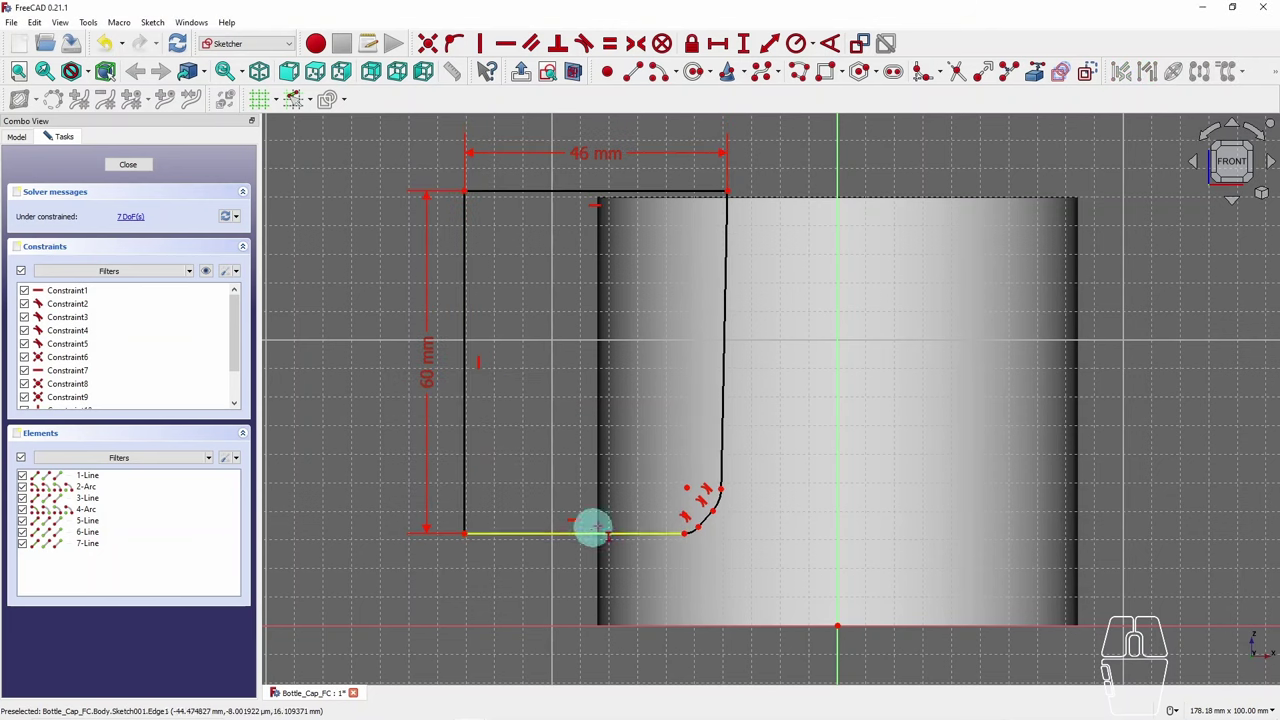
{"action": "left_click", "coordinate": [743, 43]}
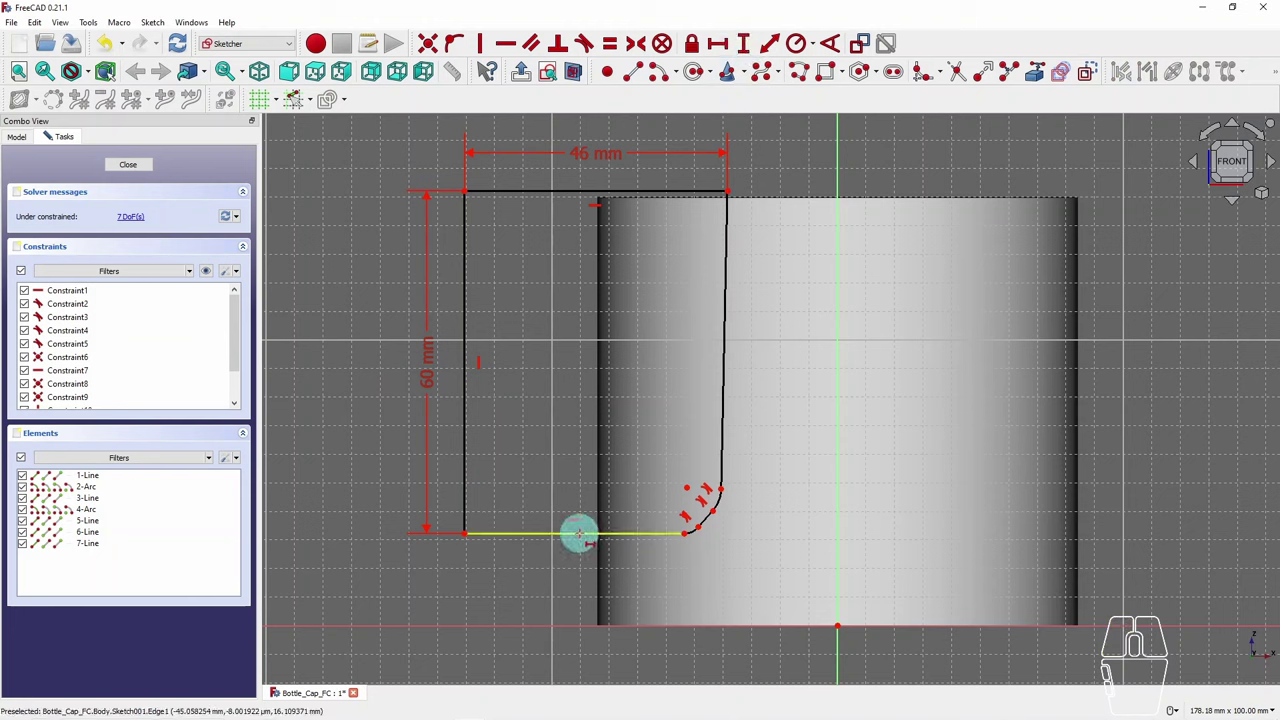
{"action": "left_click", "coordinate": [580, 533]}
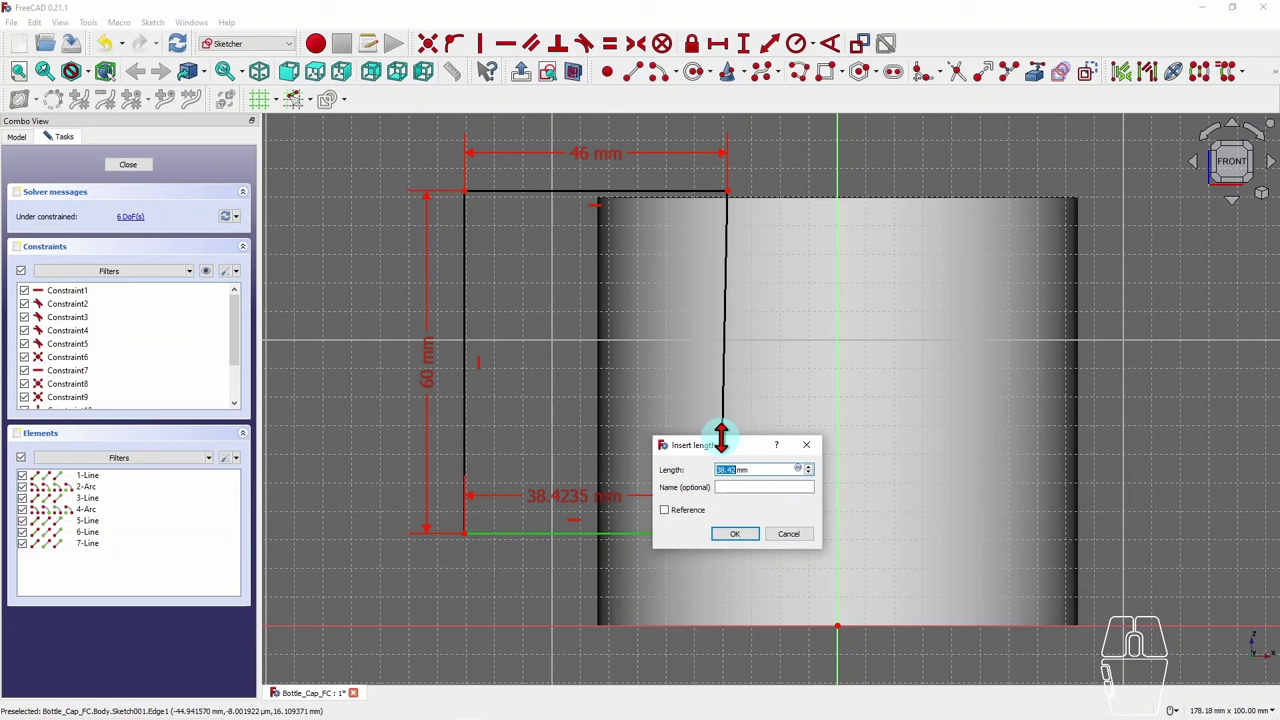
{"action": "type", "text": "28"}
{"action": "key", "text": "Return"}
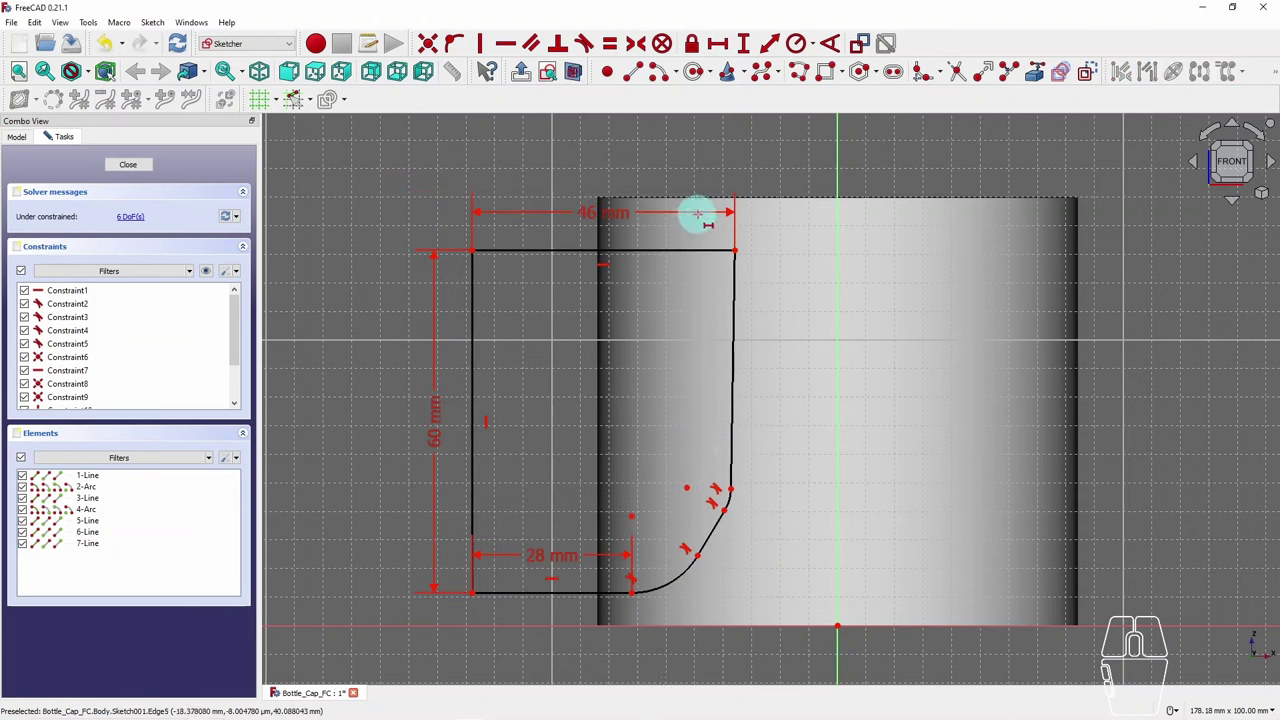
{"action": "left_click", "coordinate": [718, 44]}
{"action": "key", "text": "Escape"}
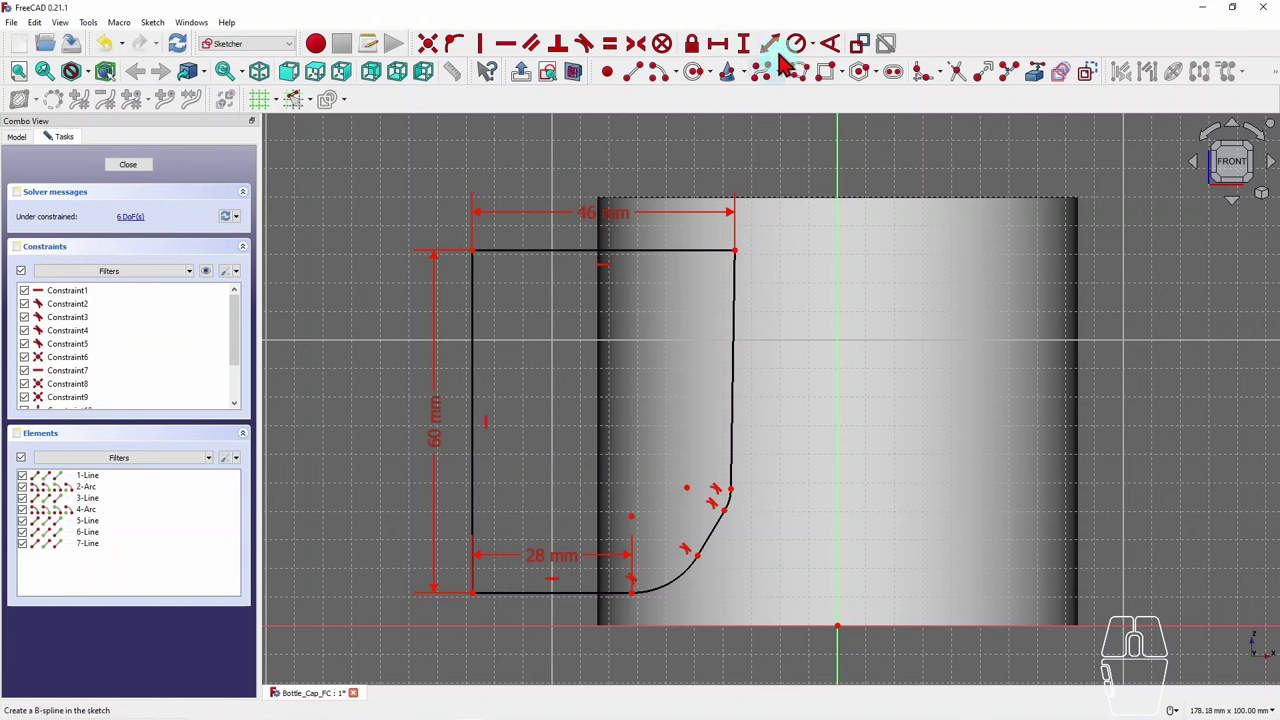
- Add a 42 mm vertical distance from the top-right corner down to the arc's upper end
{"action": "left_click", "coordinate": [732, 492]}
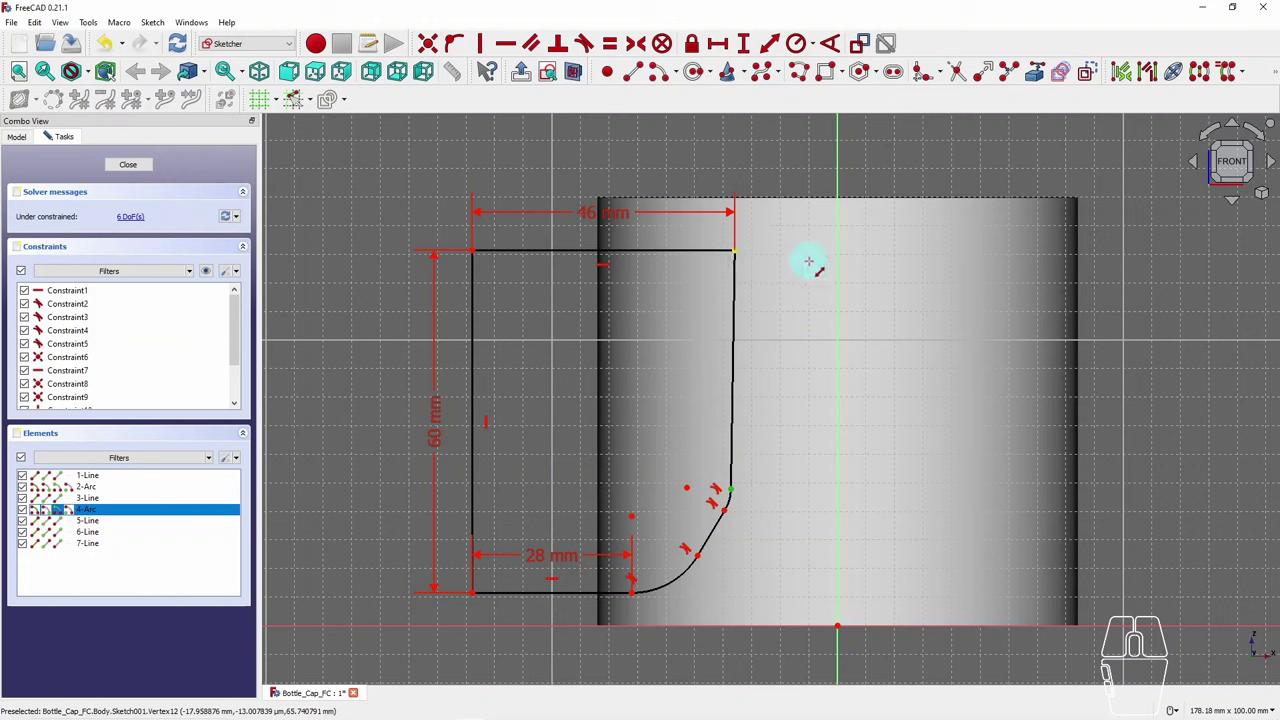
{"action": "key", "text": "i"}
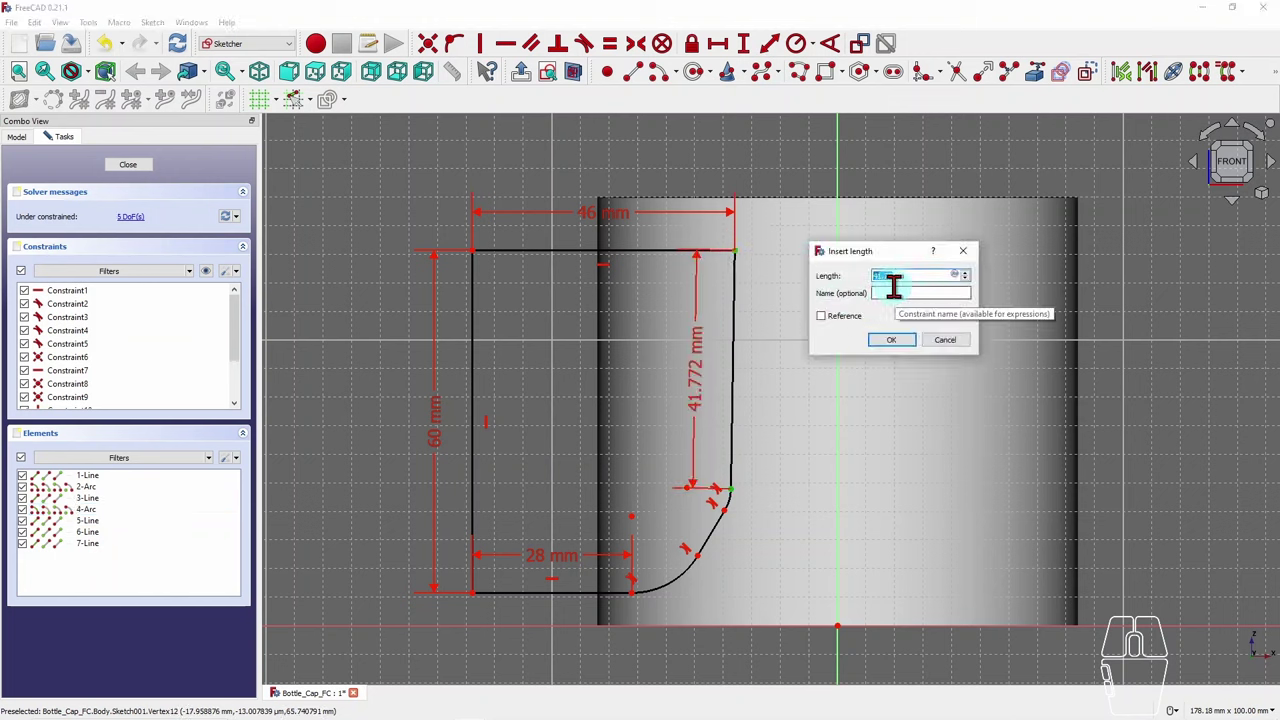
{"action": "type", "text": "4"}
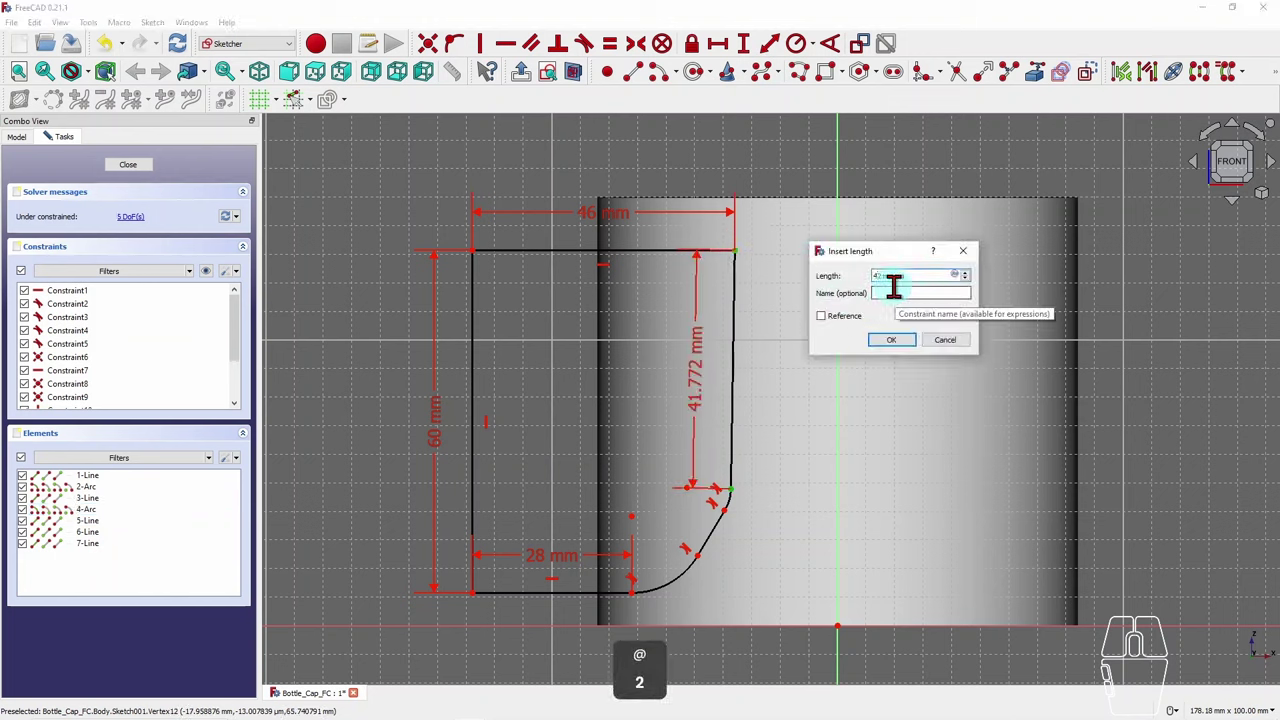
{"action": "type", "text": "2"}
{"action": "key", "text": "Return"}
{"action": "scroll", "coordinate": [643, 395], "scroll_direction": "down", "scroll_amount": 1}
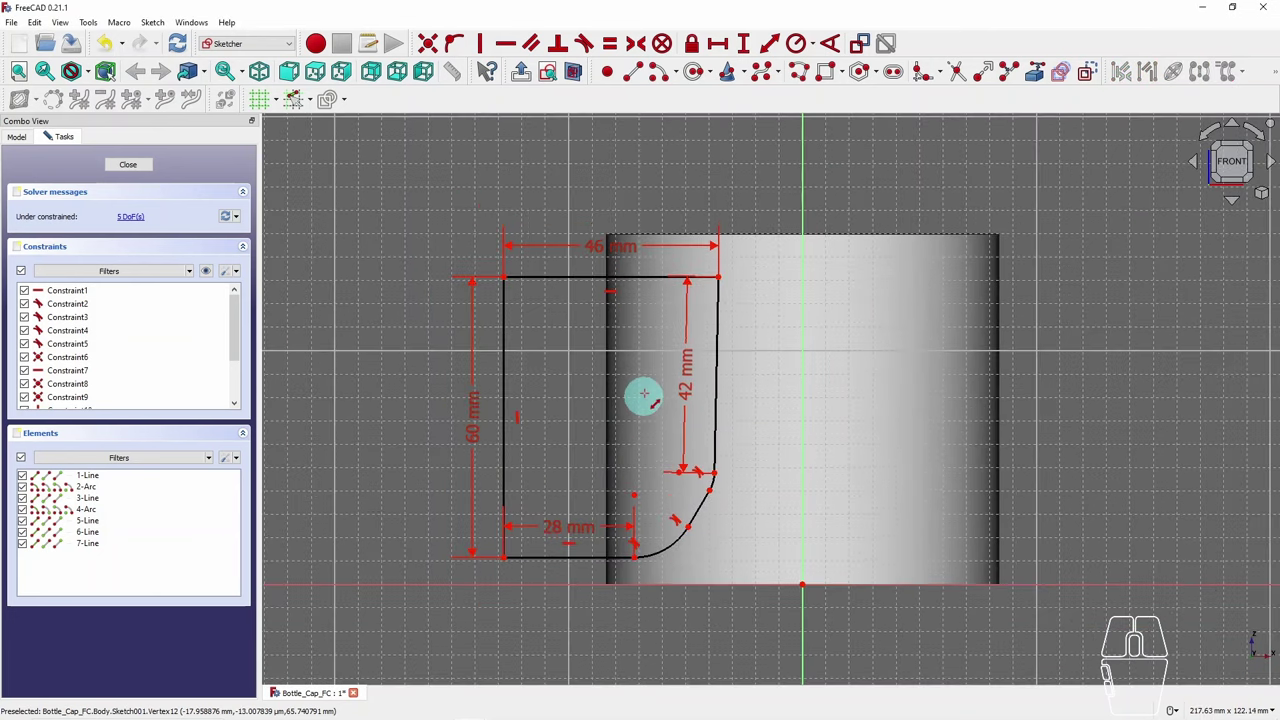
{"action": "scroll", "coordinate": [645, 394], "scroll_direction": "up", "scroll_amount": 1}
{"action": "scroll", "coordinate": [634, 371], "scroll_direction": "down", "scroll_amount": 1}
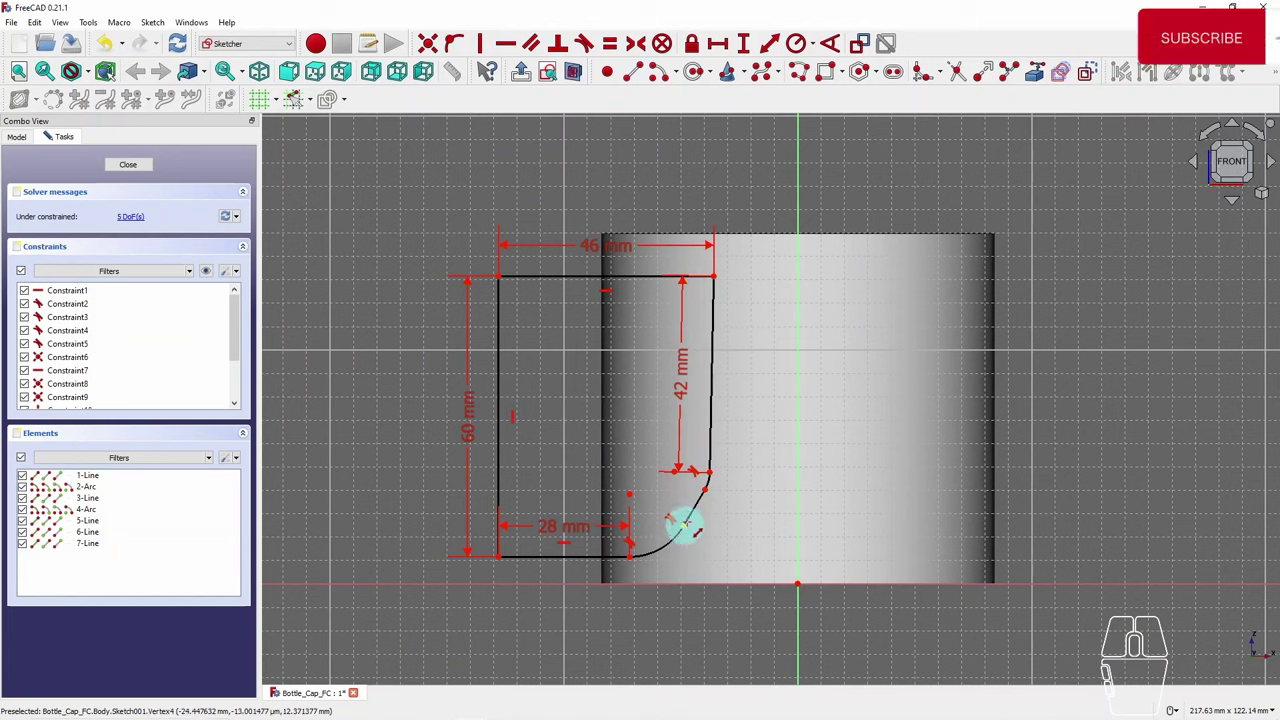
- Dimension the small corner arc's span as 6 mm
{"action": "left_click", "coordinate": [685, 527]}
{"action": "key", "text": "k"}
{"action": "key", "text": "d"}
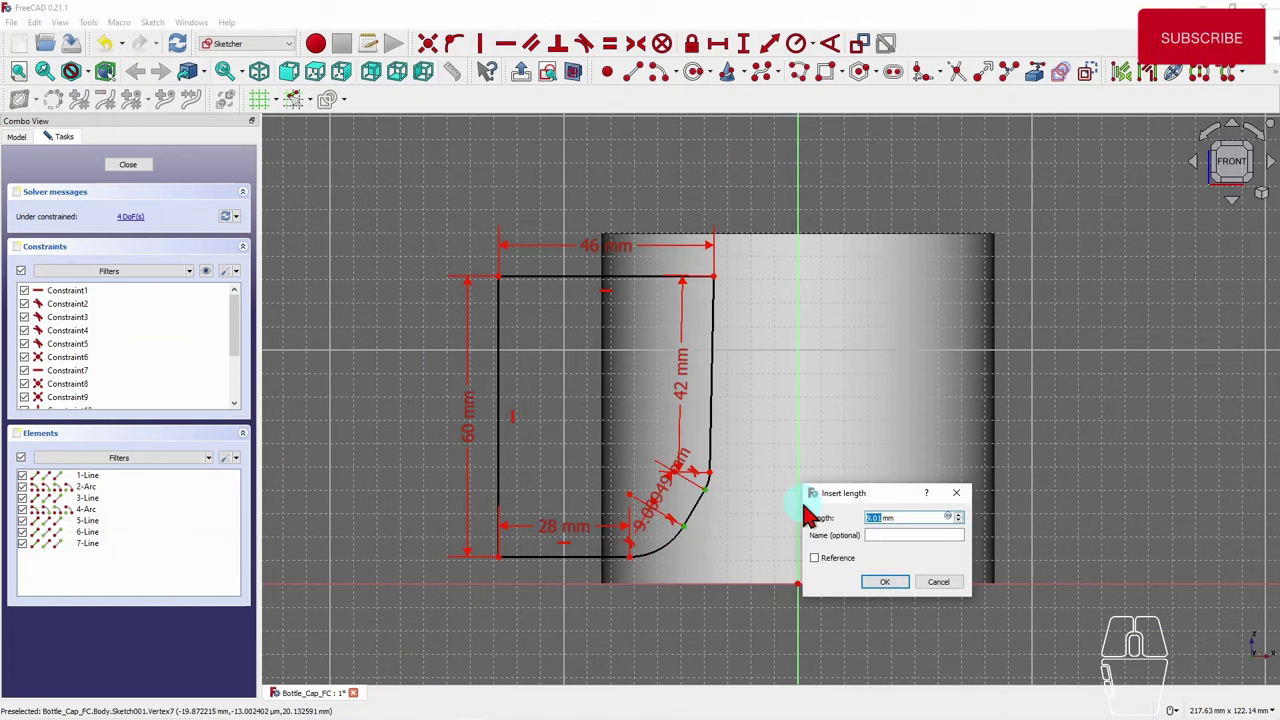
{"action": "type", "text": "6"}
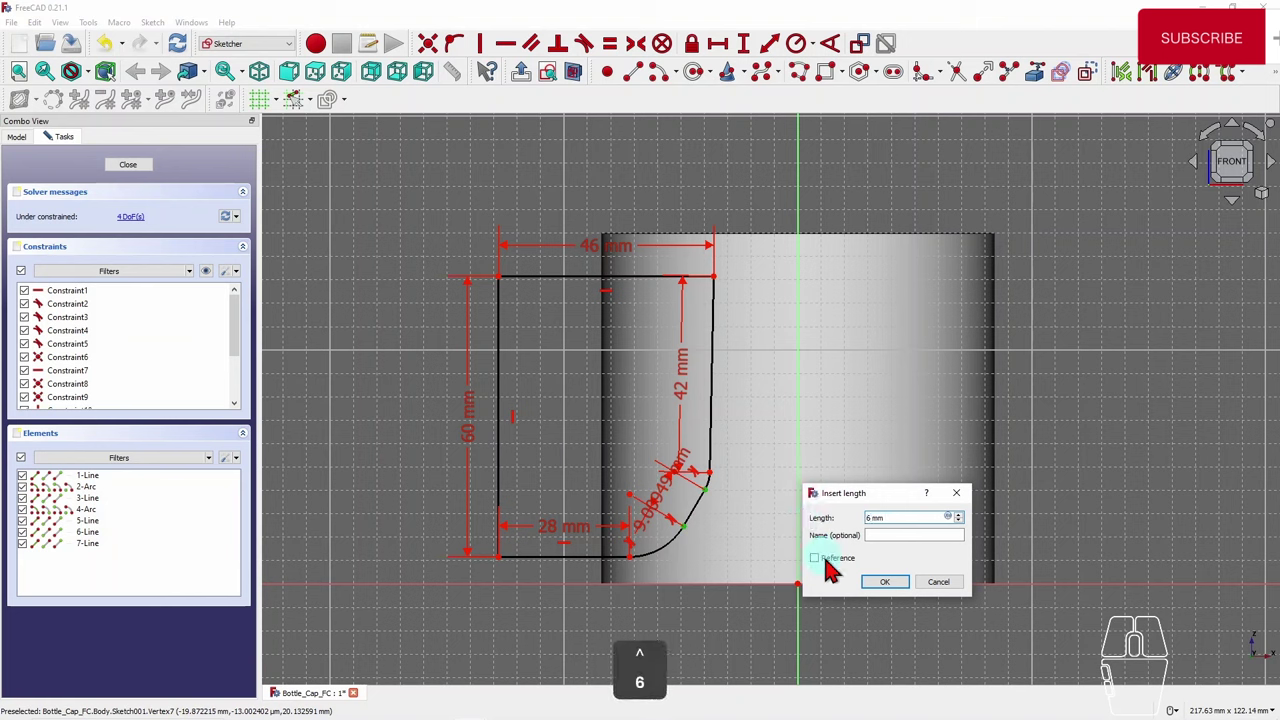
{"action": "left_click", "coordinate": [880, 582]}
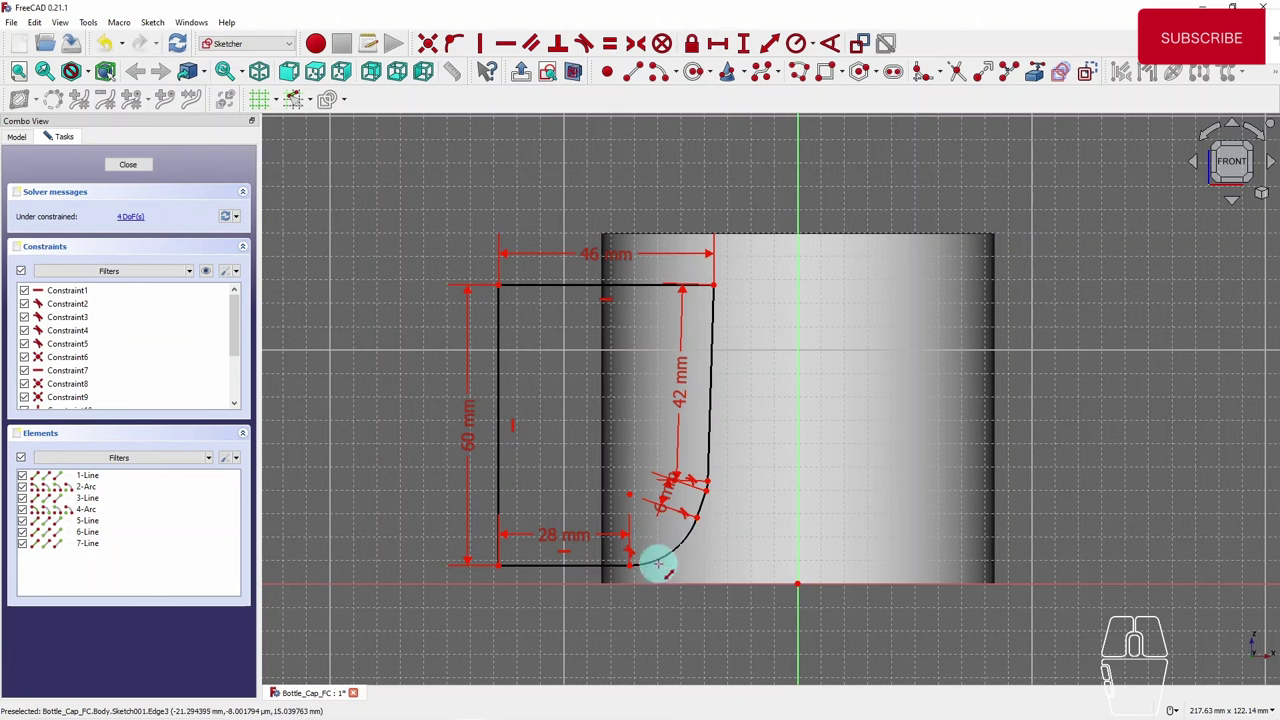
- Set the bottom arc radius to 6 mm and the upper arc radius to 18 mm
{"action": "left_click", "coordinate": [797, 47]}
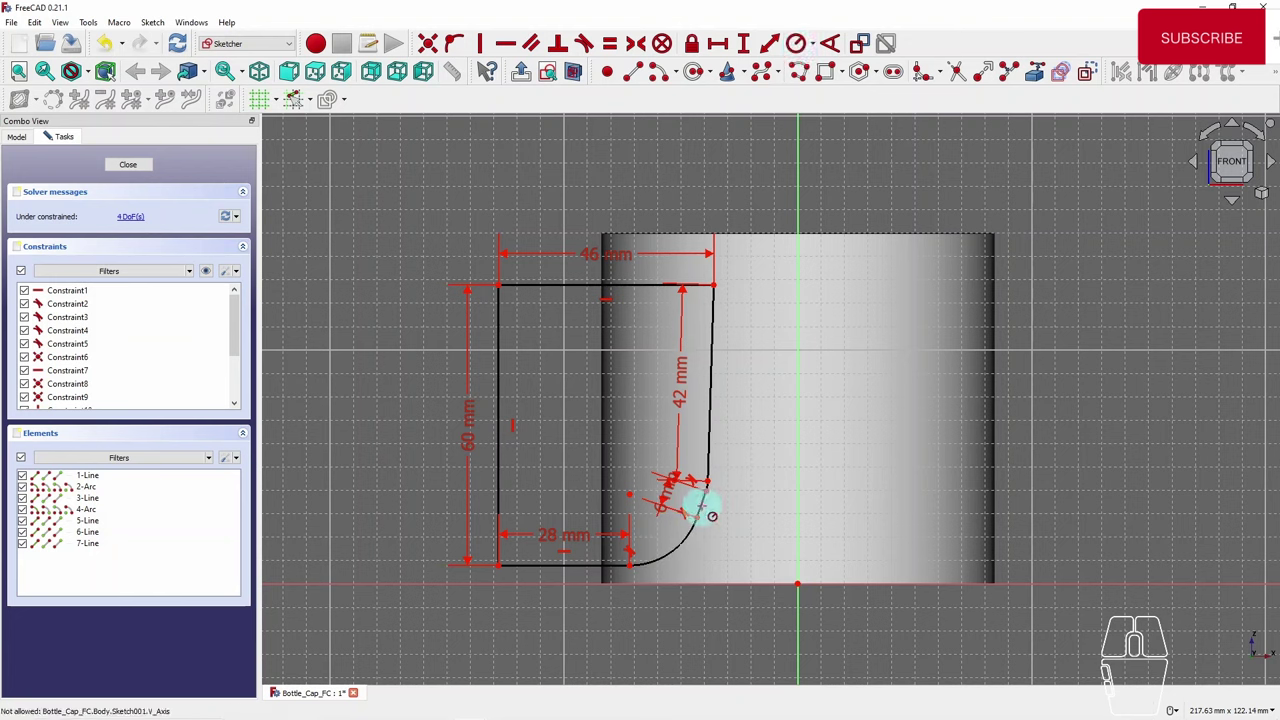
{"action": "left_click", "coordinate": [673, 563]}
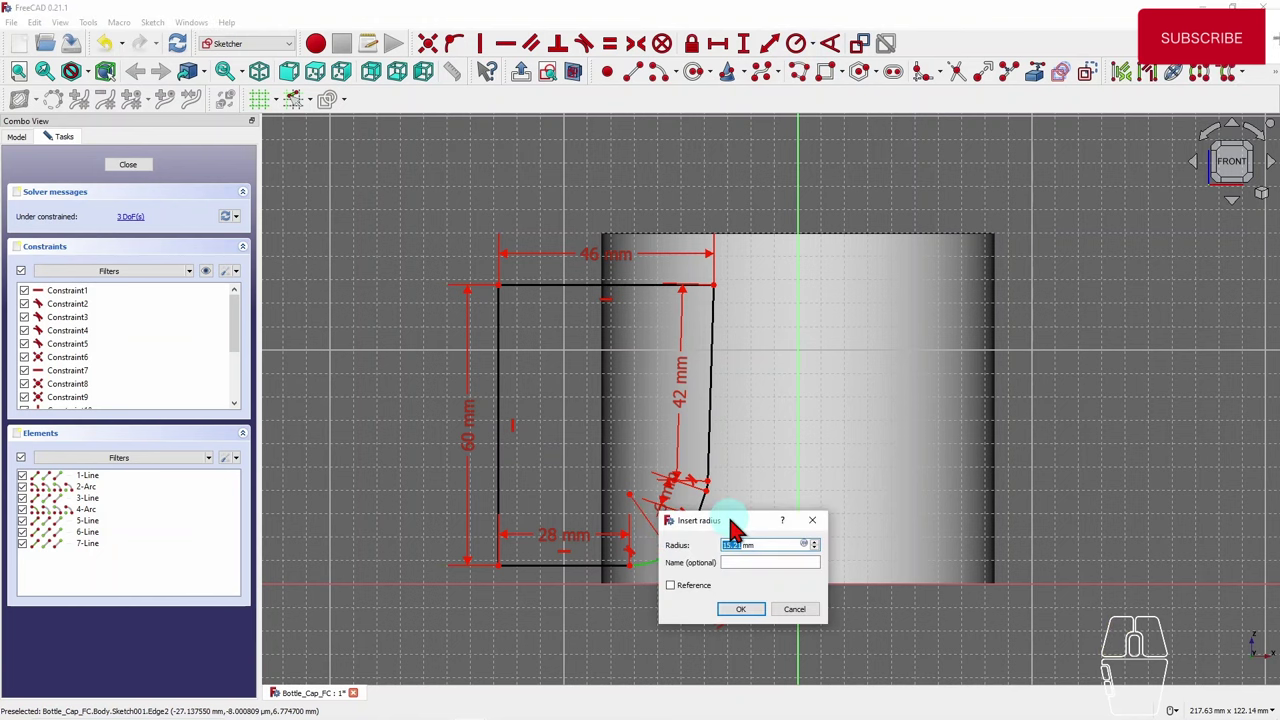
{"action": "type", "text": "6"}
{"action": "left_click", "coordinate": [748, 616]}
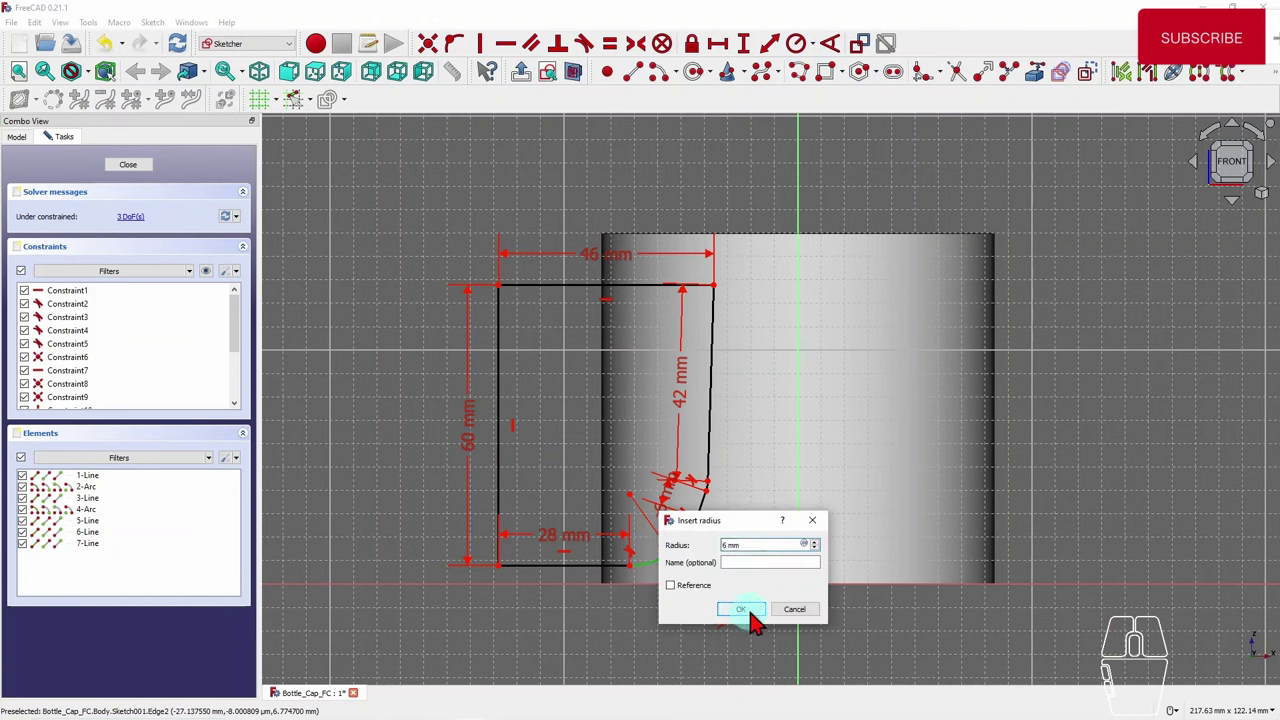
{"action": "scroll", "coordinate": [737, 469], "scroll_direction": "up", "scroll_amount": 2}
{"action": "scroll", "coordinate": [706, 490], "scroll_direction": "up", "scroll_amount": 2}
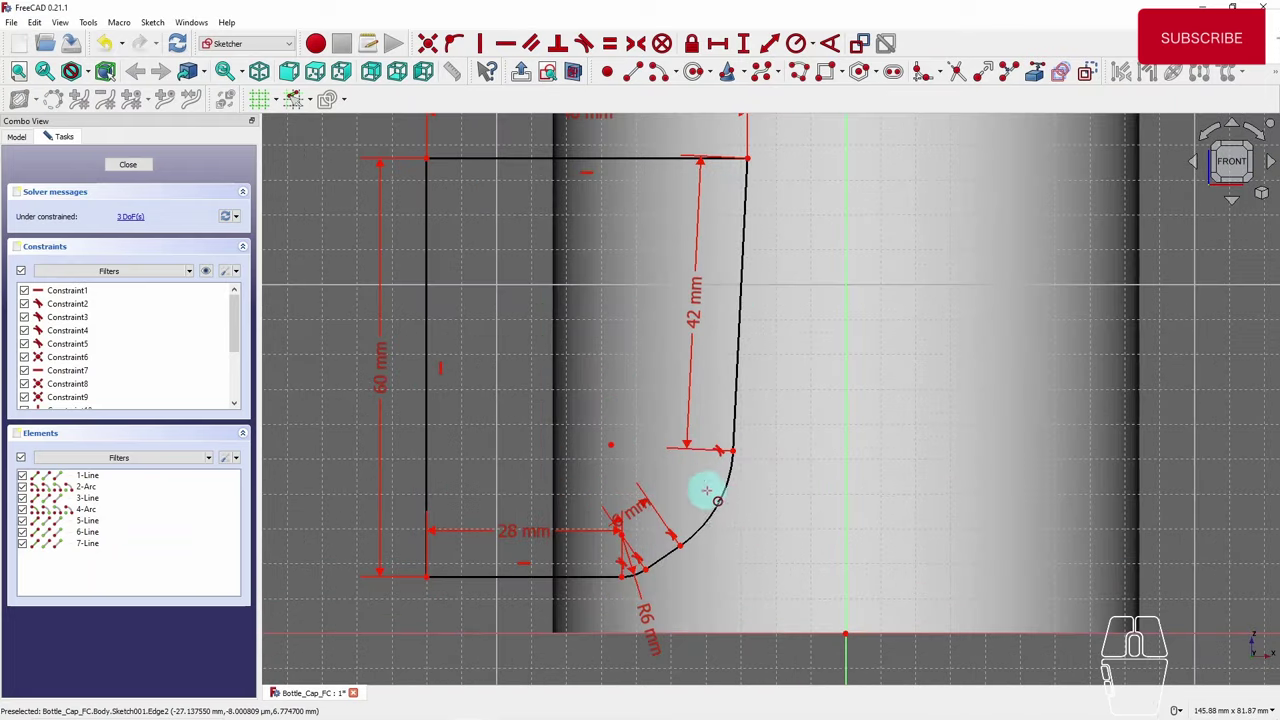
{"action": "left_click", "coordinate": [712, 507]}
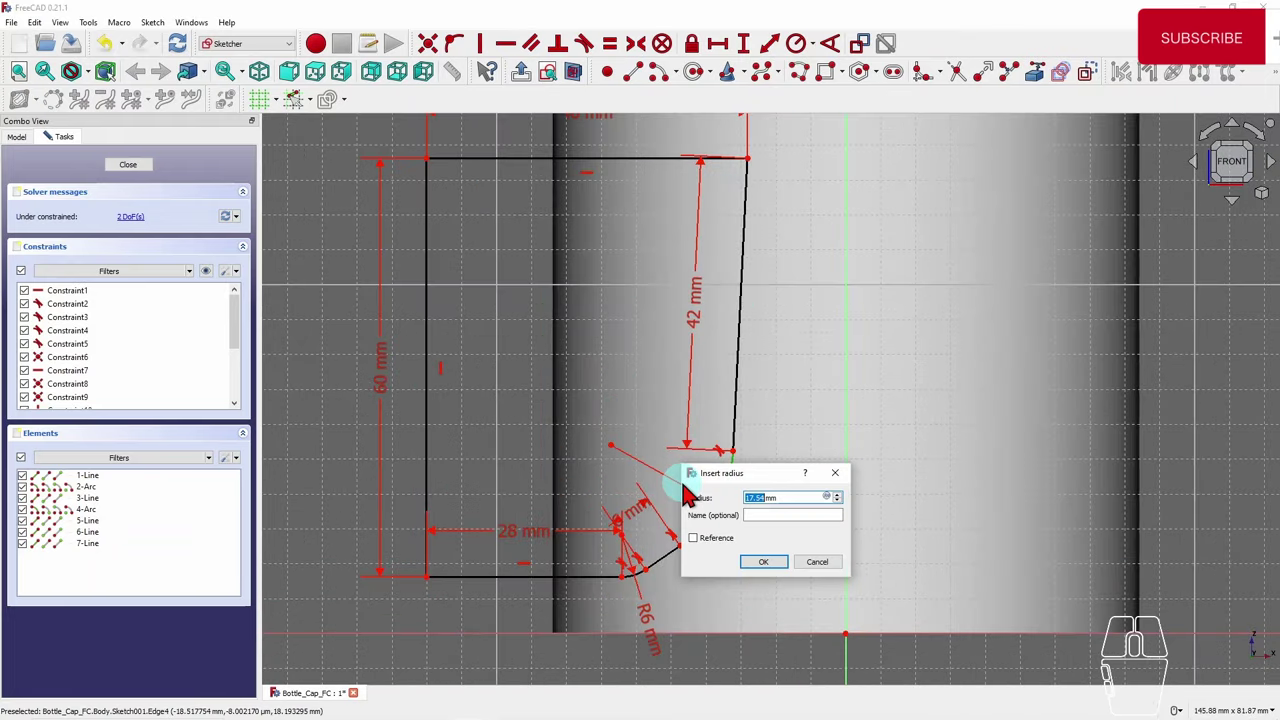
{"action": "type", "text": "1"}
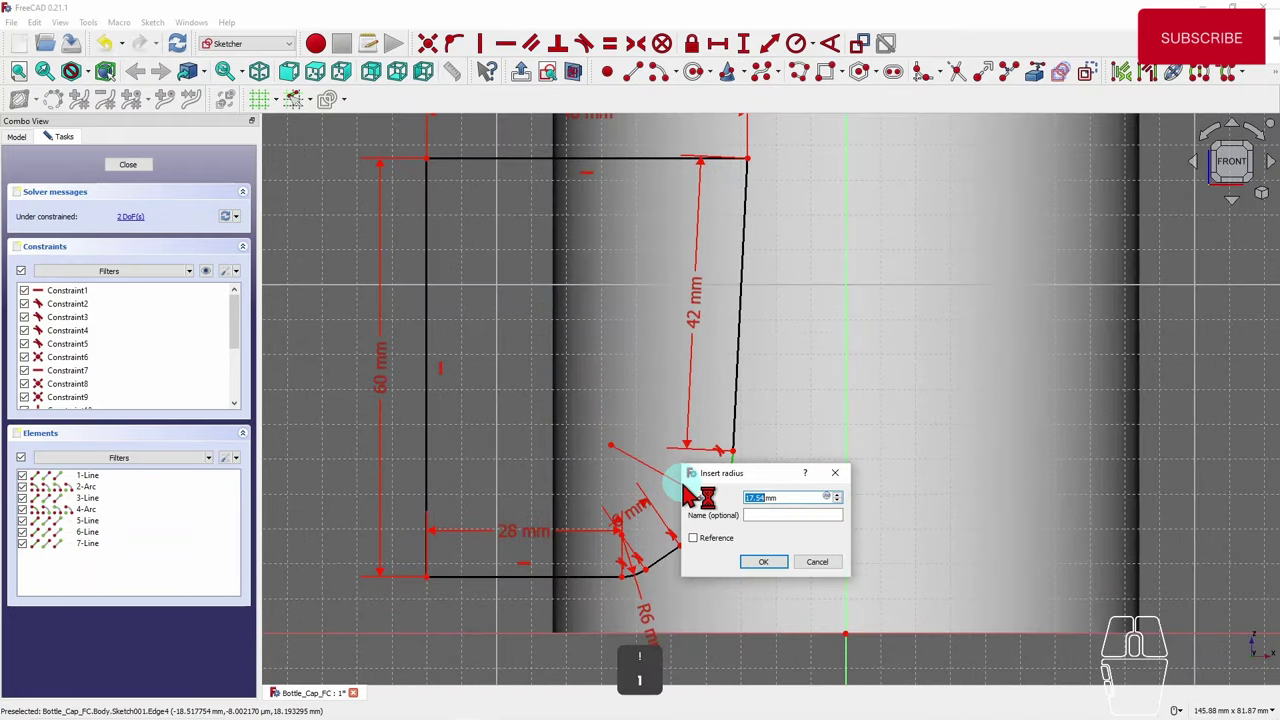
{"action": "type", "text": "8"}
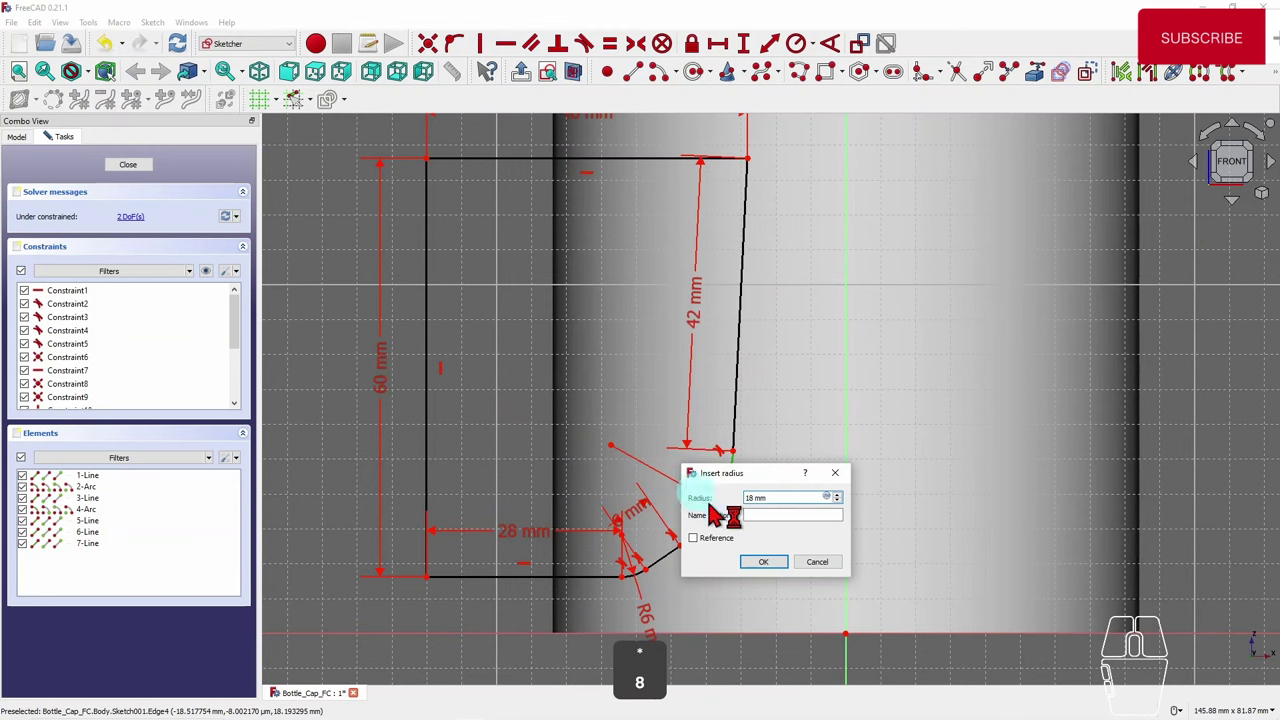
{"action": "left_click", "coordinate": [764, 562]}
{"action": "scroll", "coordinate": [677, 460], "scroll_direction": "down", "scroll_amount": 2}
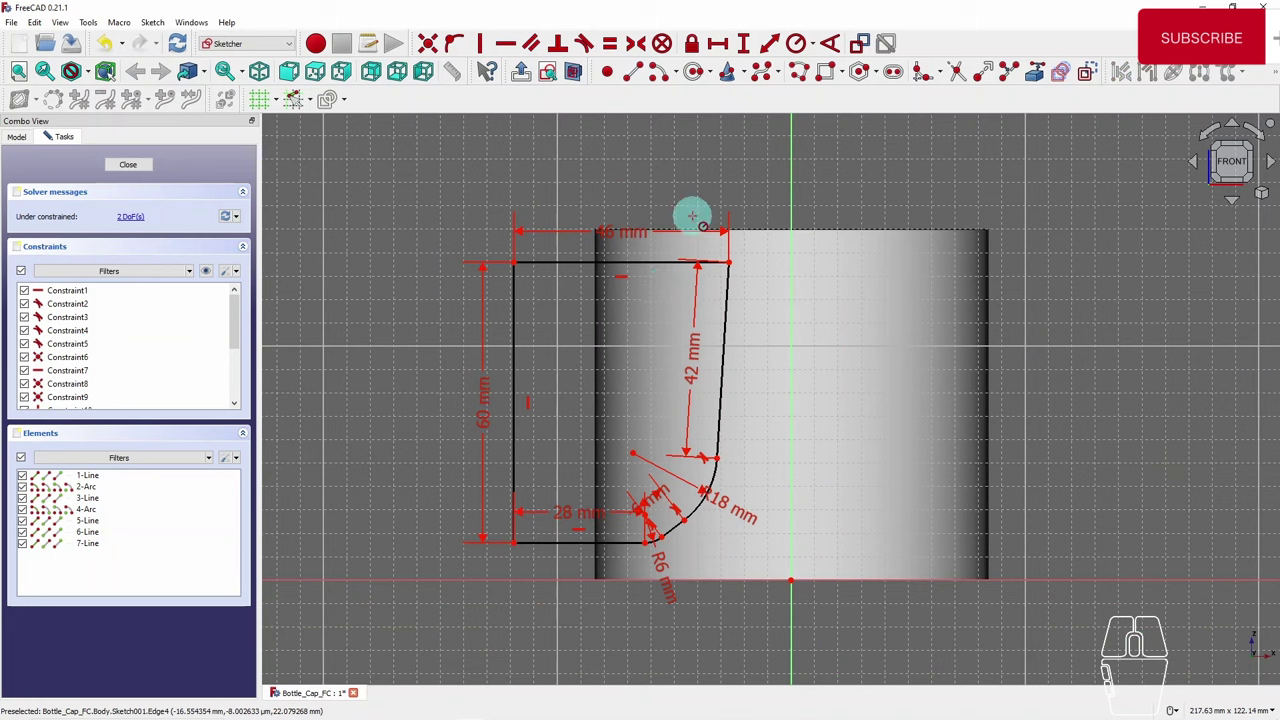
{"action": "key", "text": "Escape"}
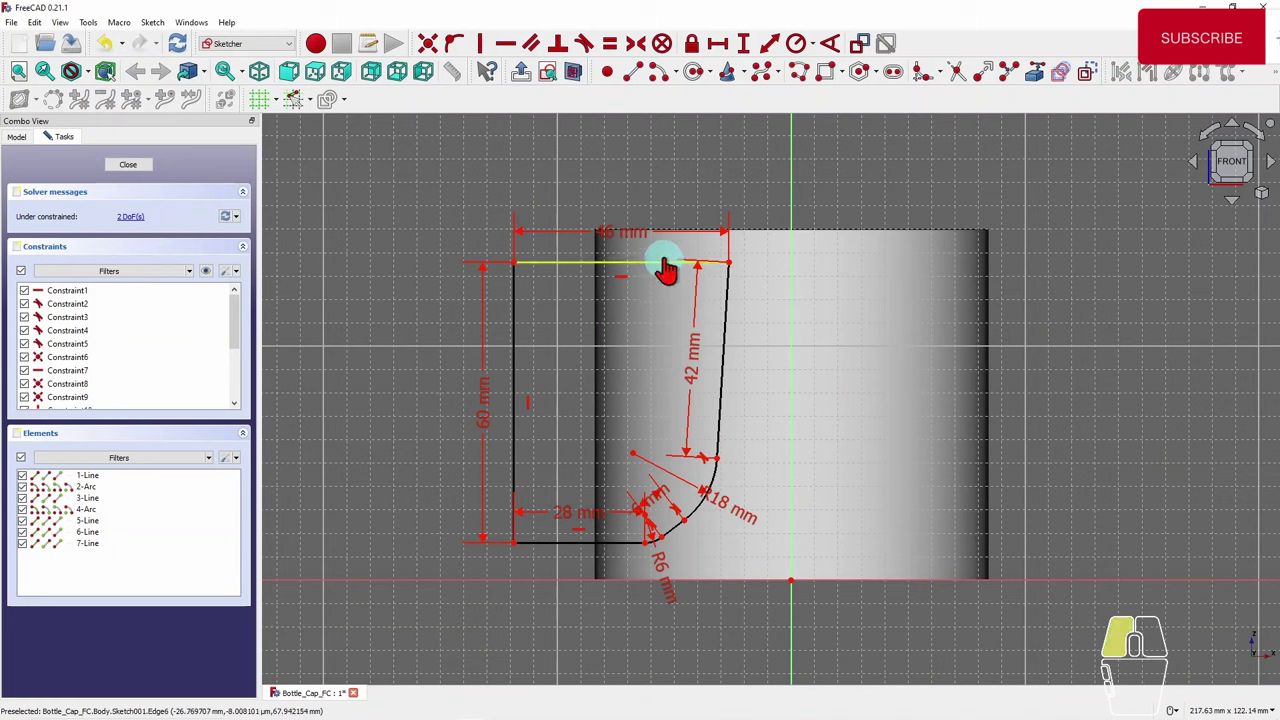
- Drag the remaining free profile upward and slightly left to check what still moves
{"action": "left_click_drag", "start_coordinate": [668, 275], "coordinate": [675, 215]}
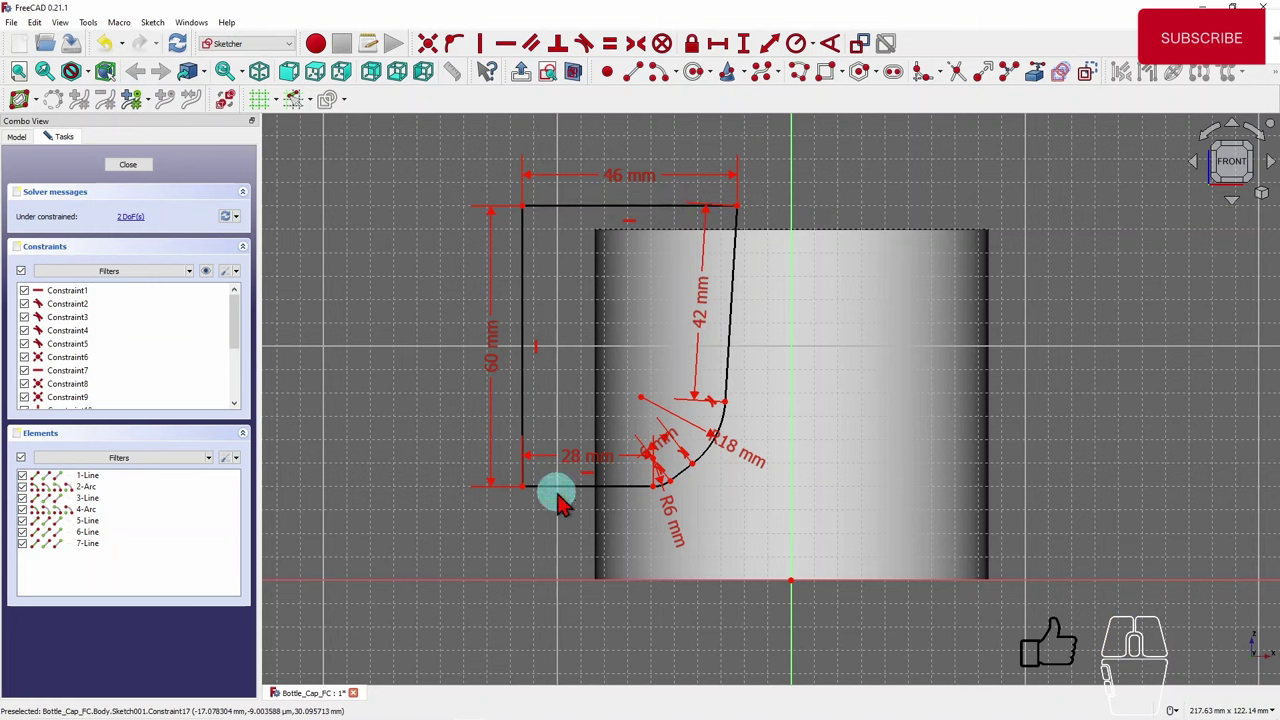
{"action": "left_click", "coordinate": [140, 220]}
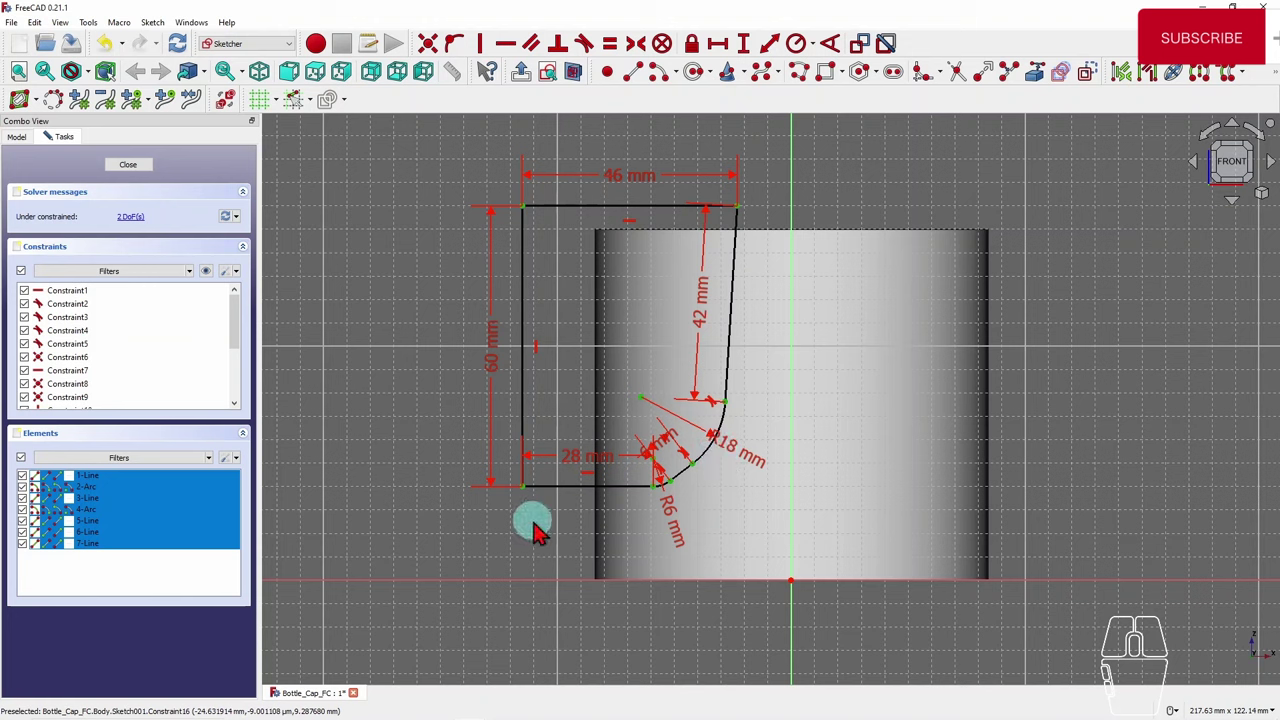
{"action": "mouse_move", "coordinate": [558, 488]}
{"action": "left_mouse_down"}
{"action": "mouse_move", "coordinate": [573, 500]}
{"action": "mouse_move", "coordinate": [533, 497]}
{"action": "left_mouse_up"}
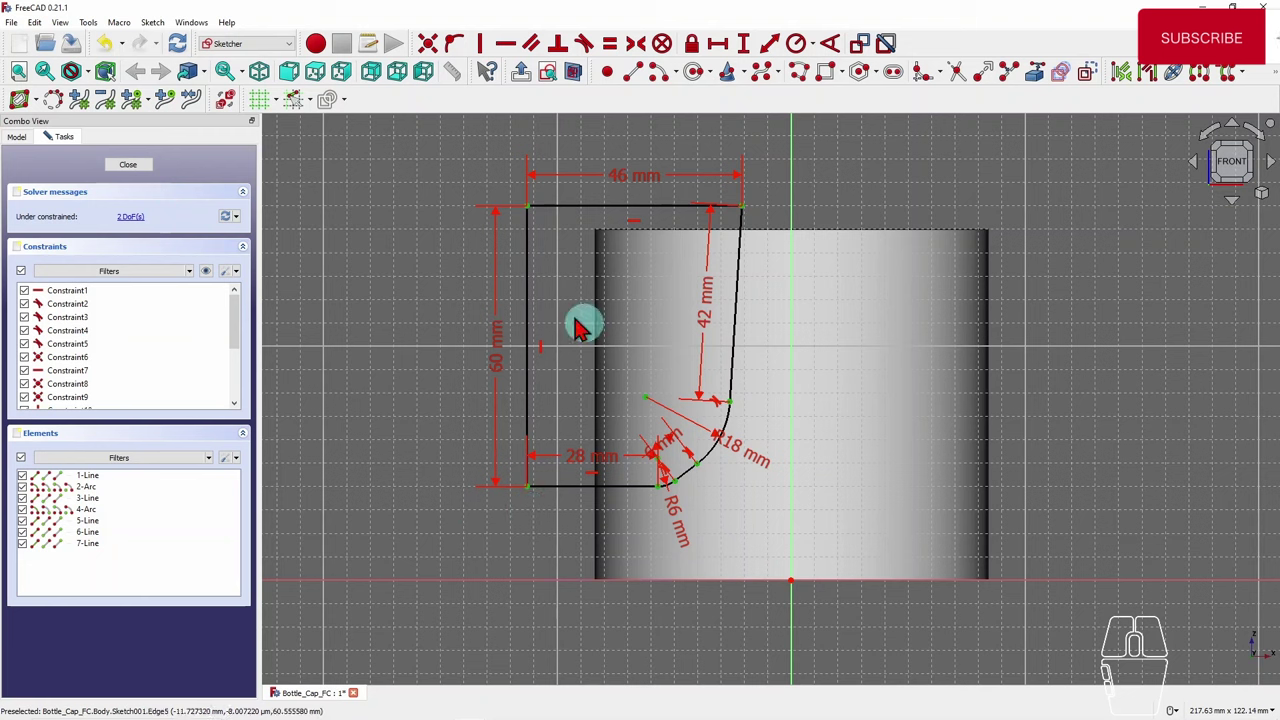
- Place the profile's bottom-left corner 17 mm above the sketch origin
{"action": "left_click", "coordinate": [744, 45]}
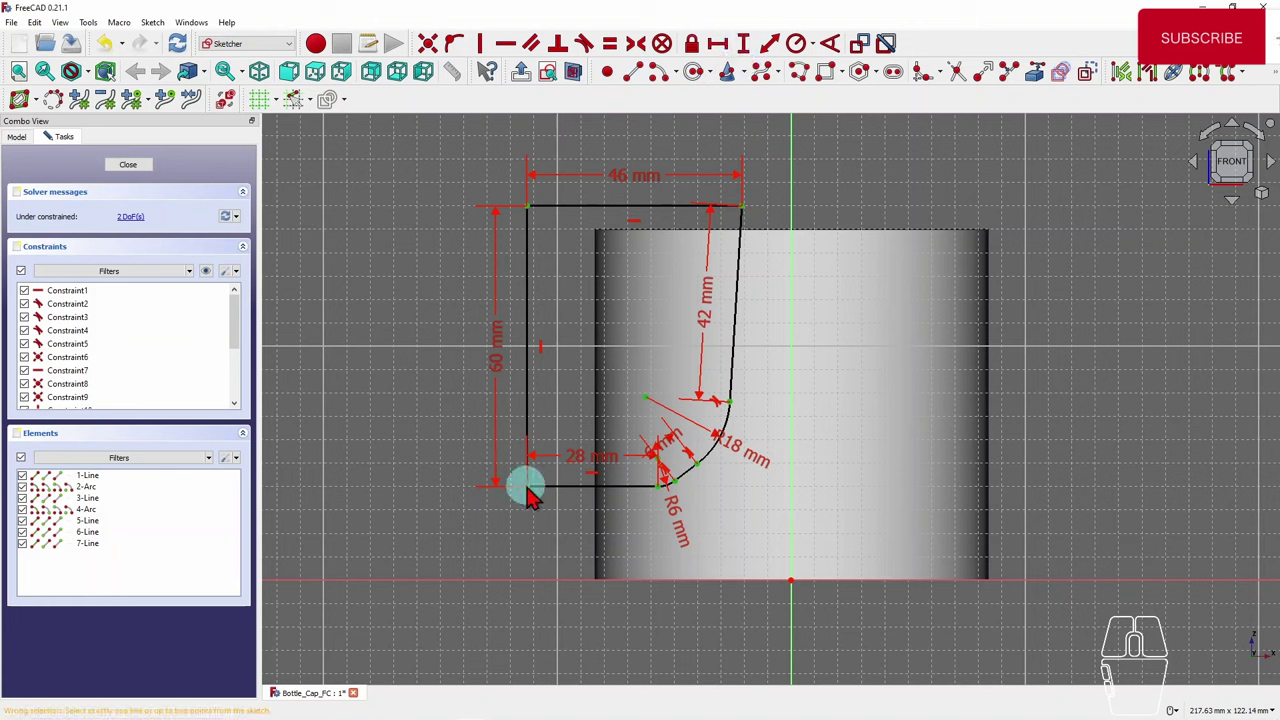
{"action": "left_click", "coordinate": [760, 552]}
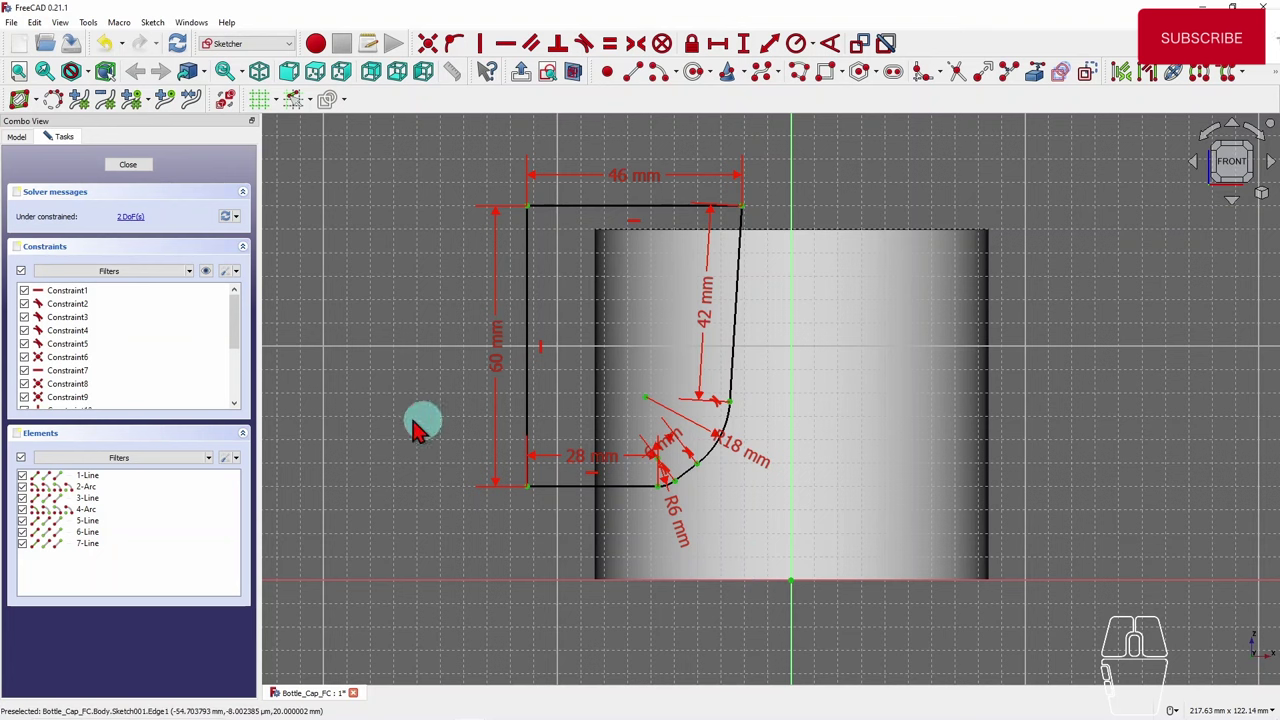
{"action": "left_click", "coordinate": [645, 135]}
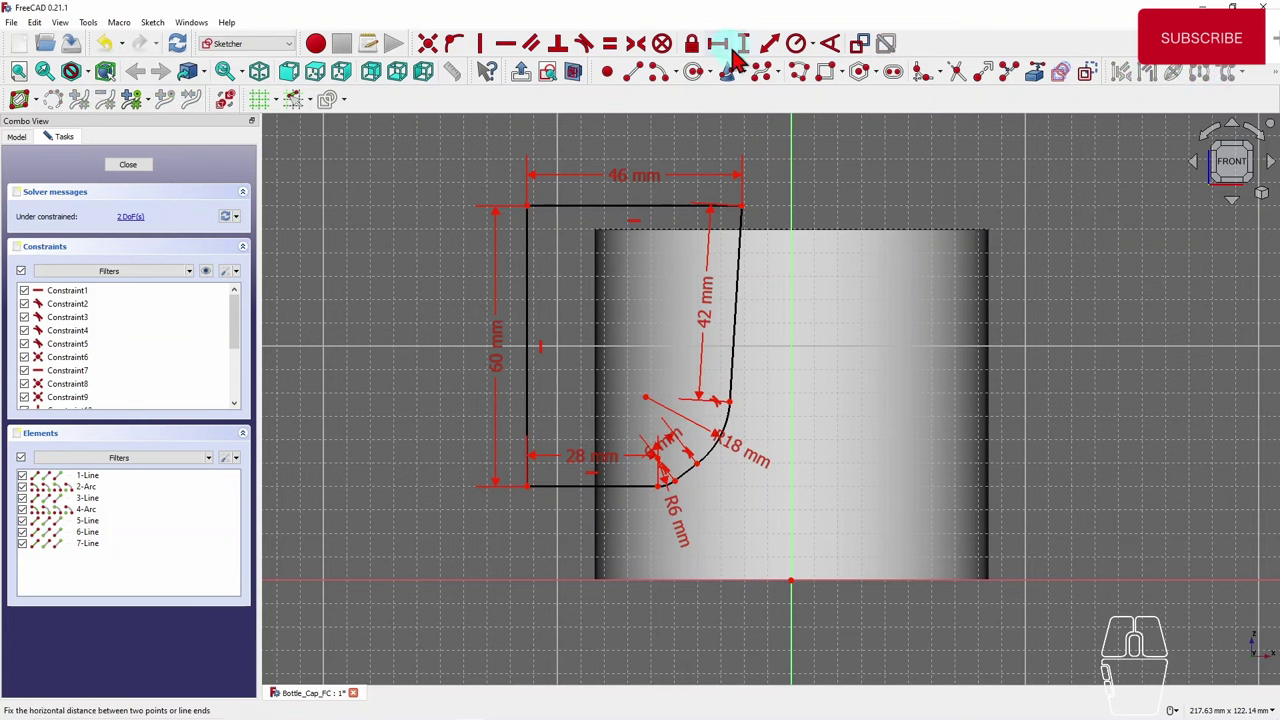
{"action": "left_click", "coordinate": [743, 43]}
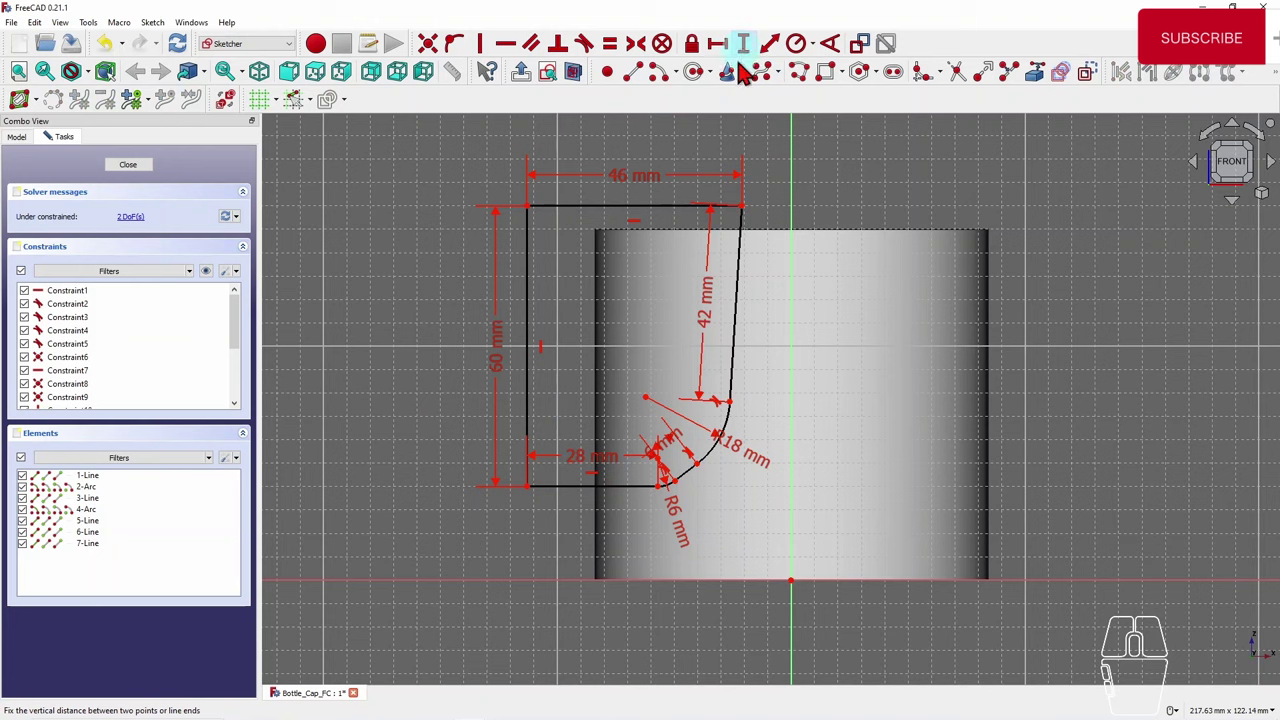
{"action": "left_click", "coordinate": [790, 580]}
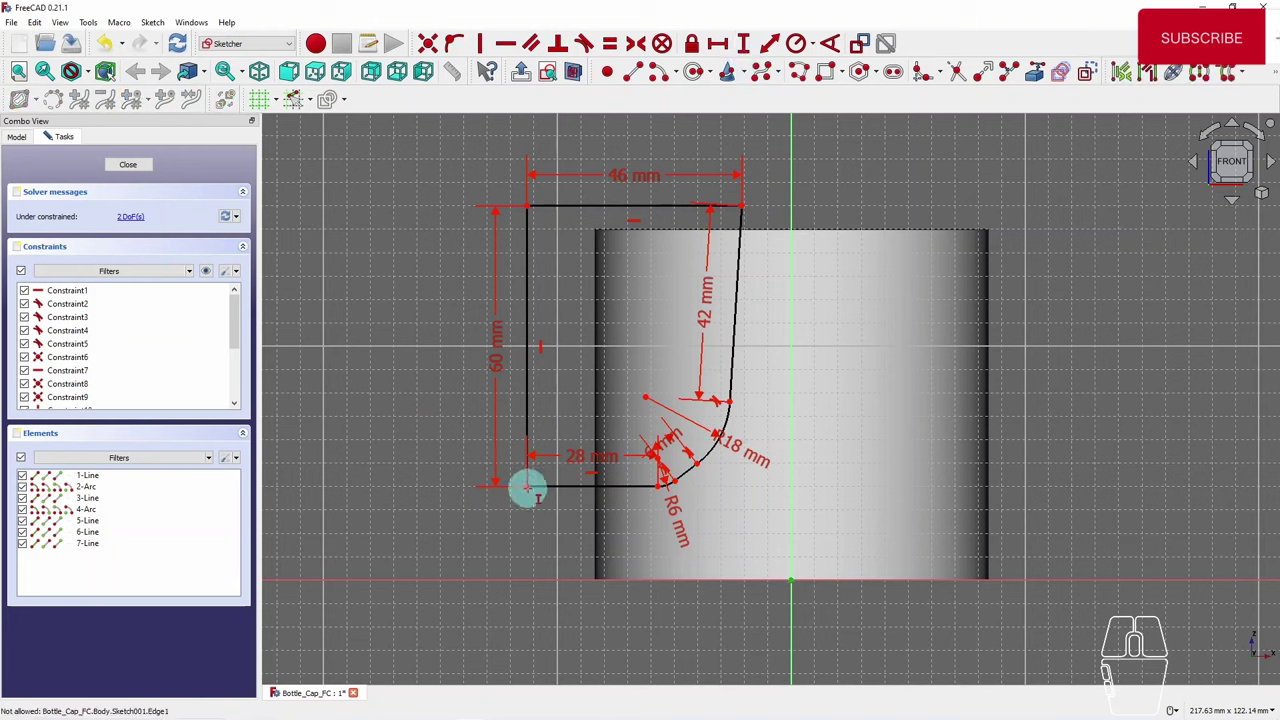
{"action": "left_click", "coordinate": [527, 486]}
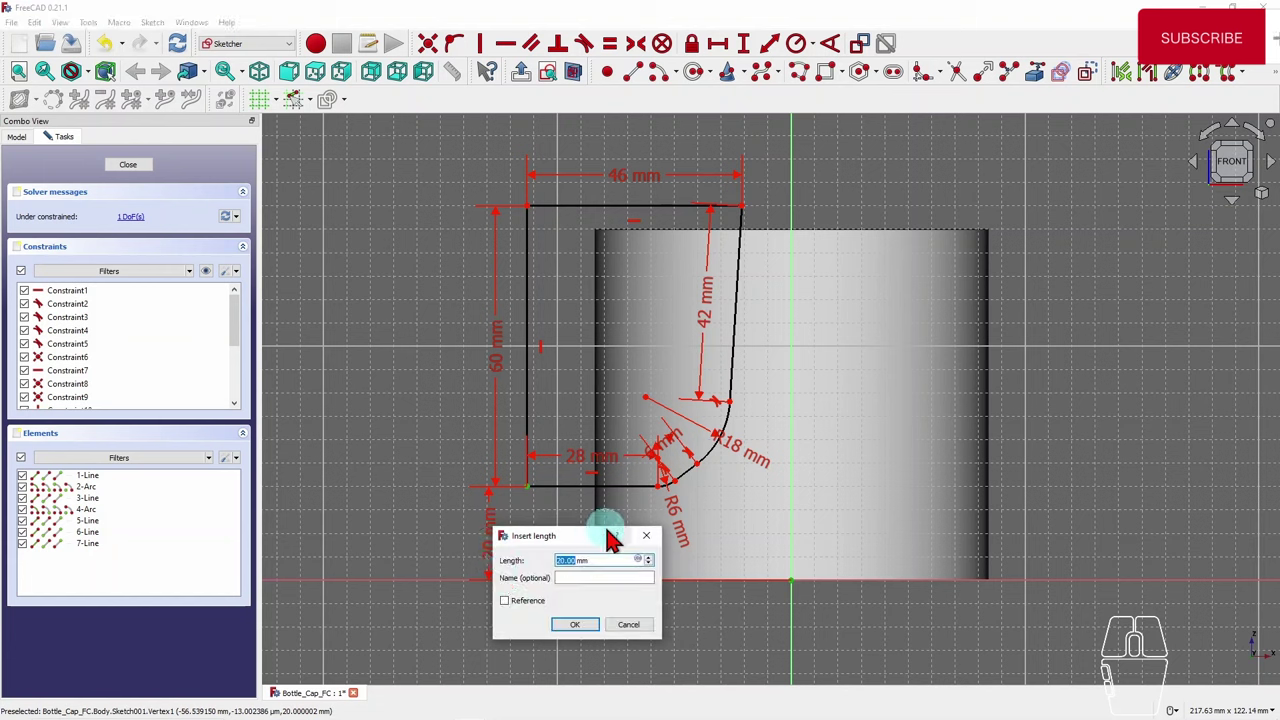
{"action": "type", "text": "1"}
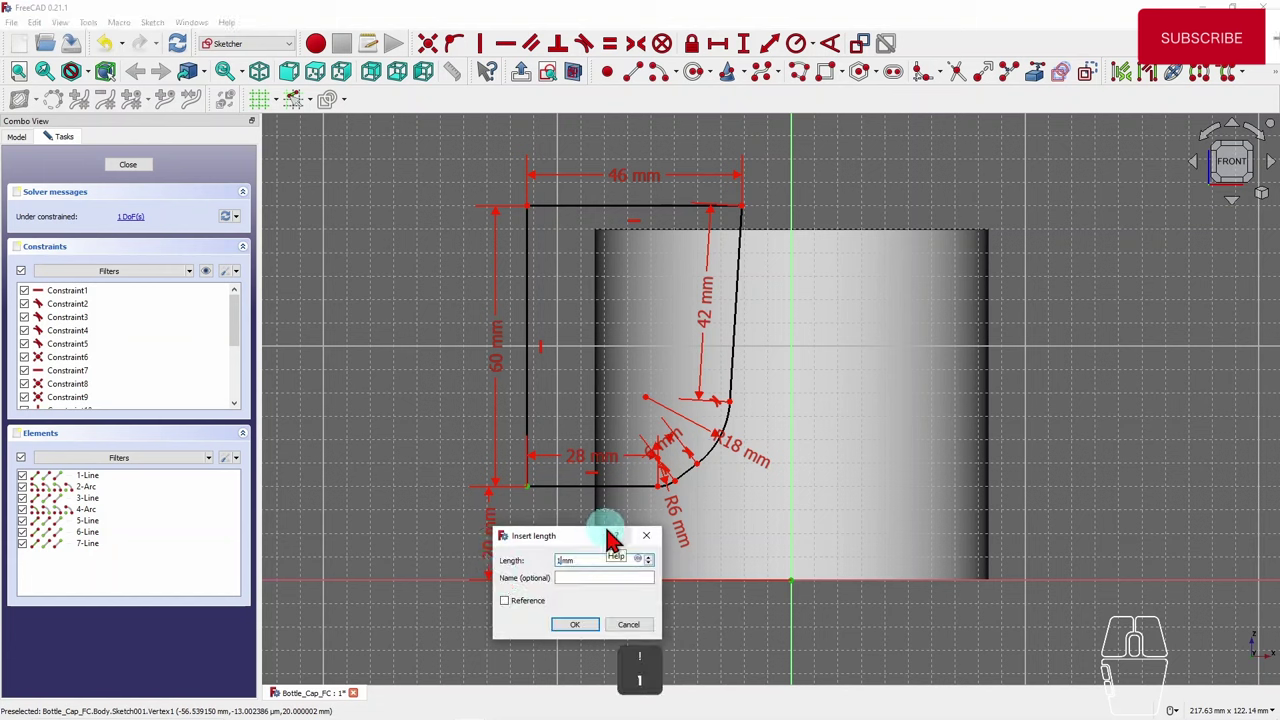
{"action": "type", "text": "7"}
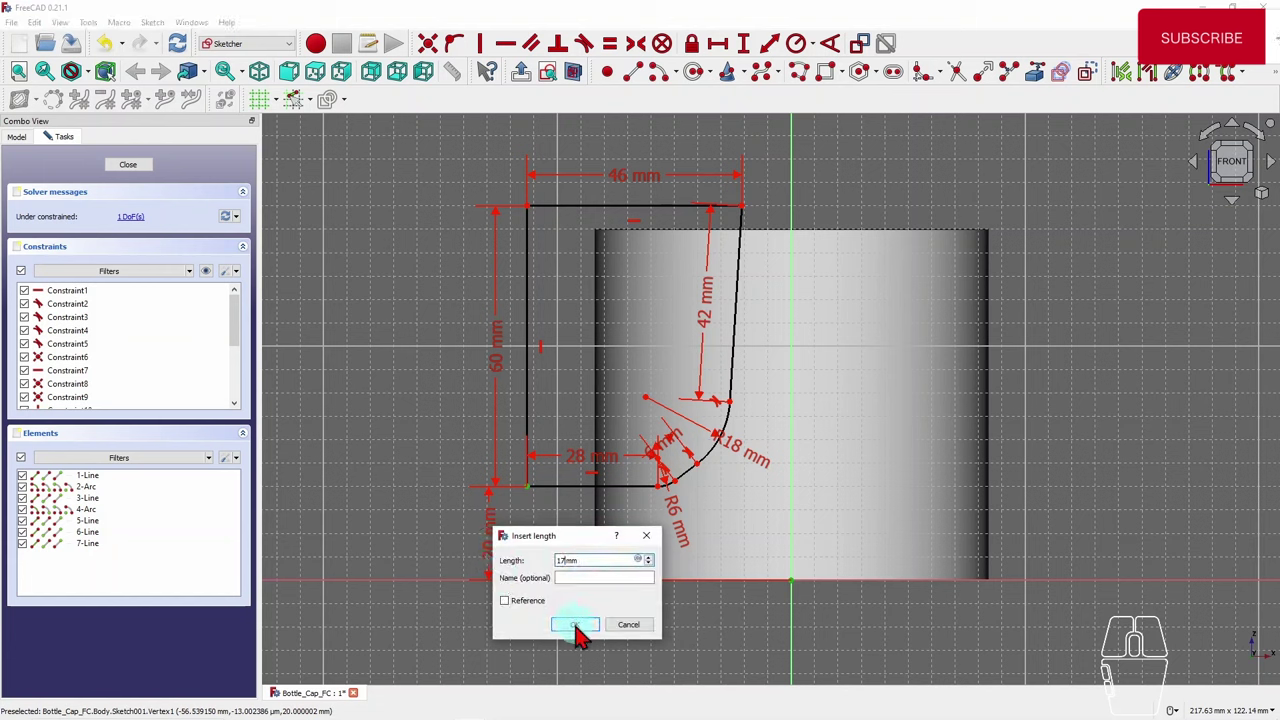
{"action": "left_click", "coordinate": [575, 624]}
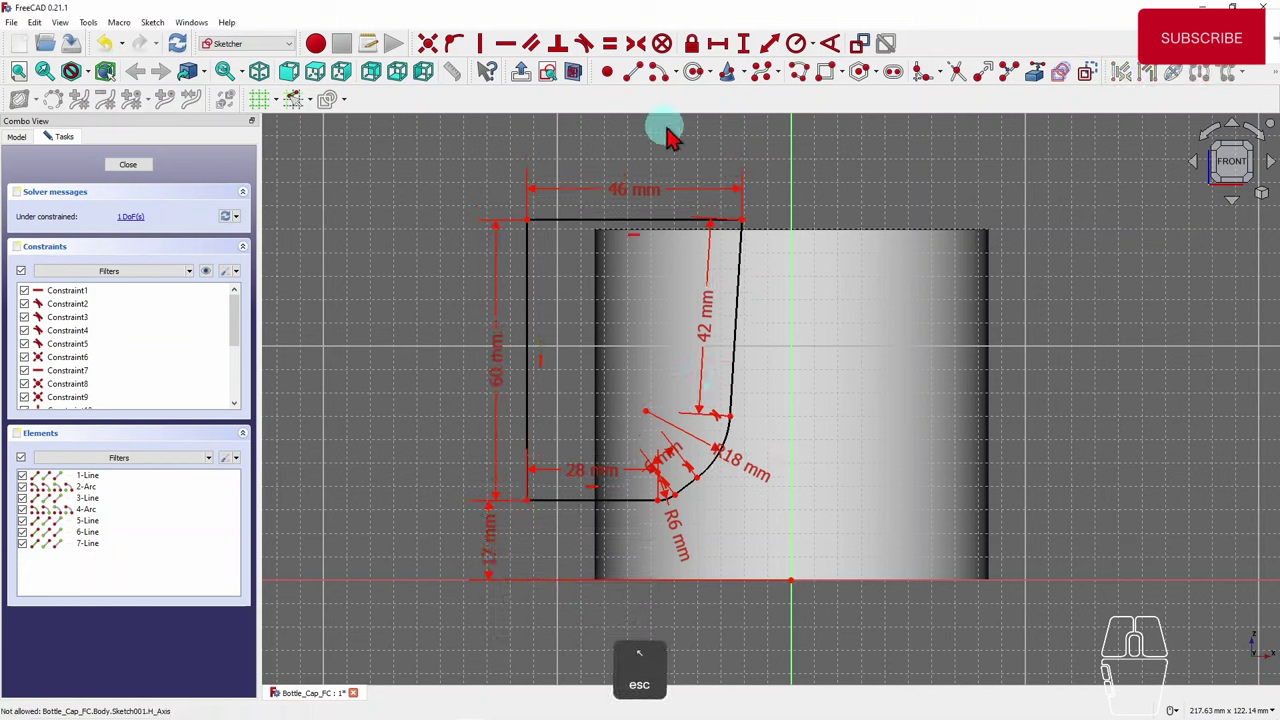
- Set the bottom-left corner 60 mm horizontally from the origin
{"action": "left_click", "coordinate": [722, 46]}
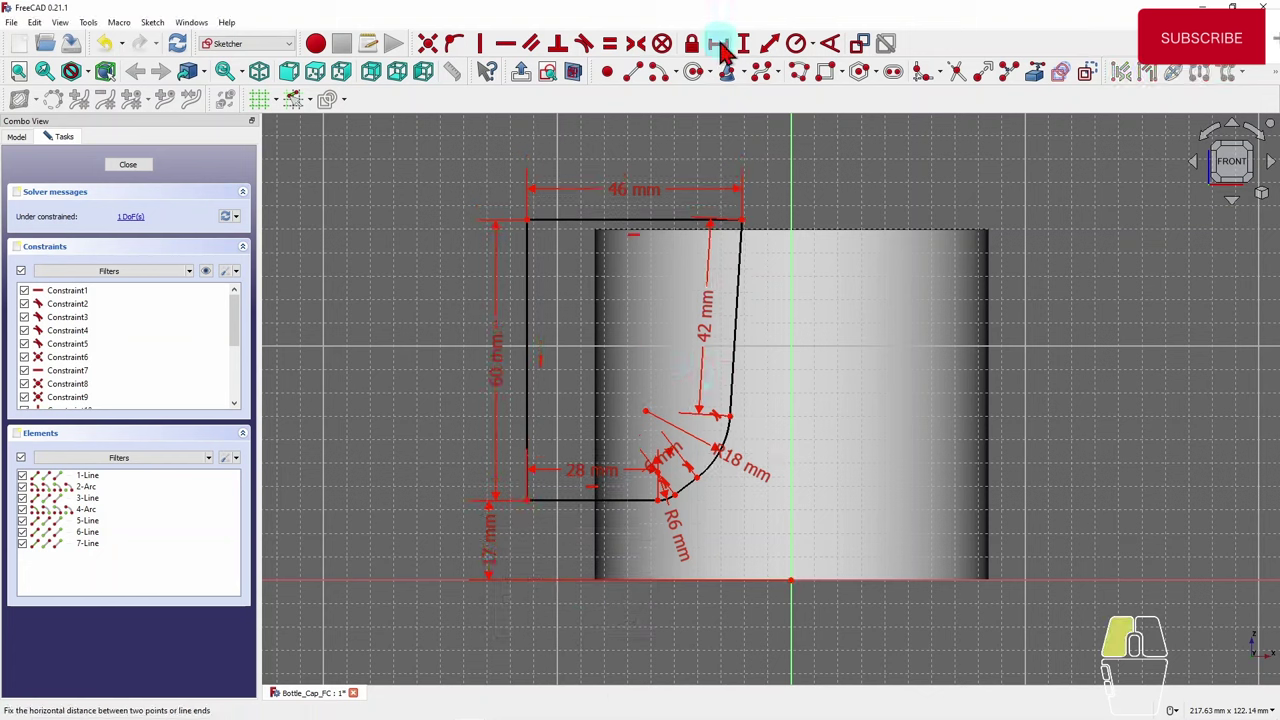
{"action": "left_click", "coordinate": [527, 500]}
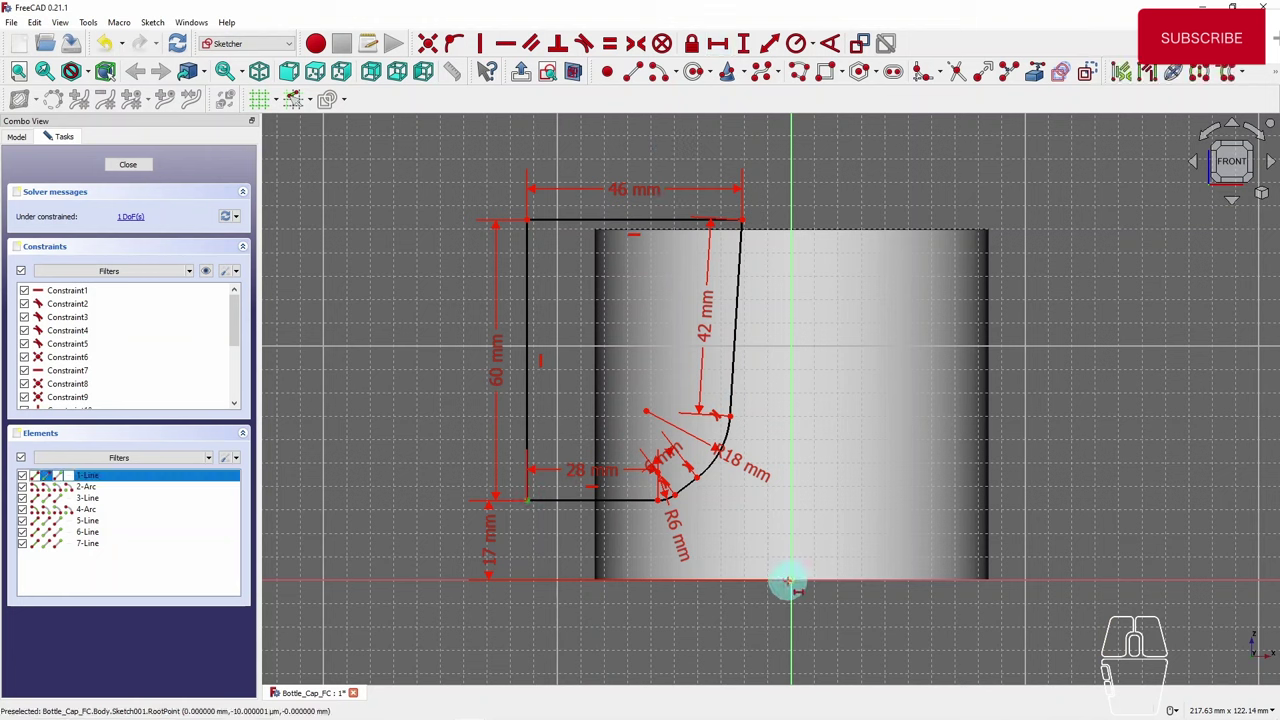
{"action": "left_click", "coordinate": [790, 582]}
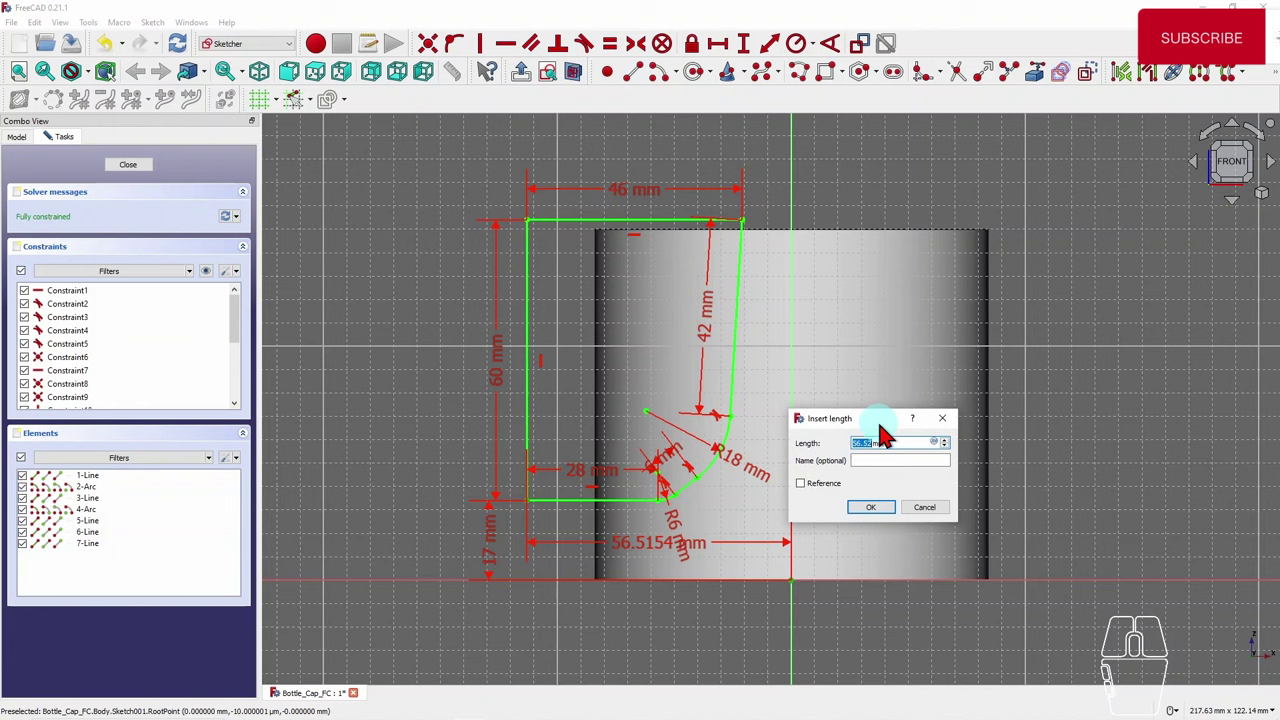
{"action": "type", "text": "60"}
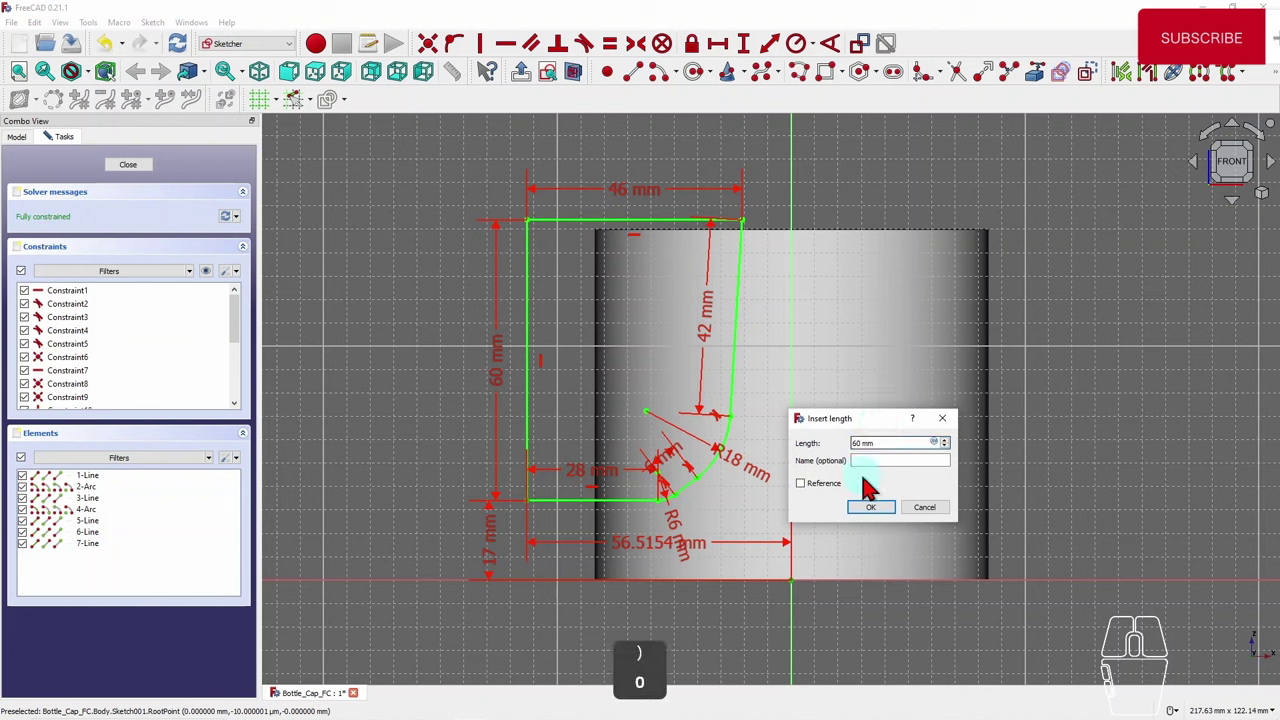
{"action": "left_click", "coordinate": [872, 507]}
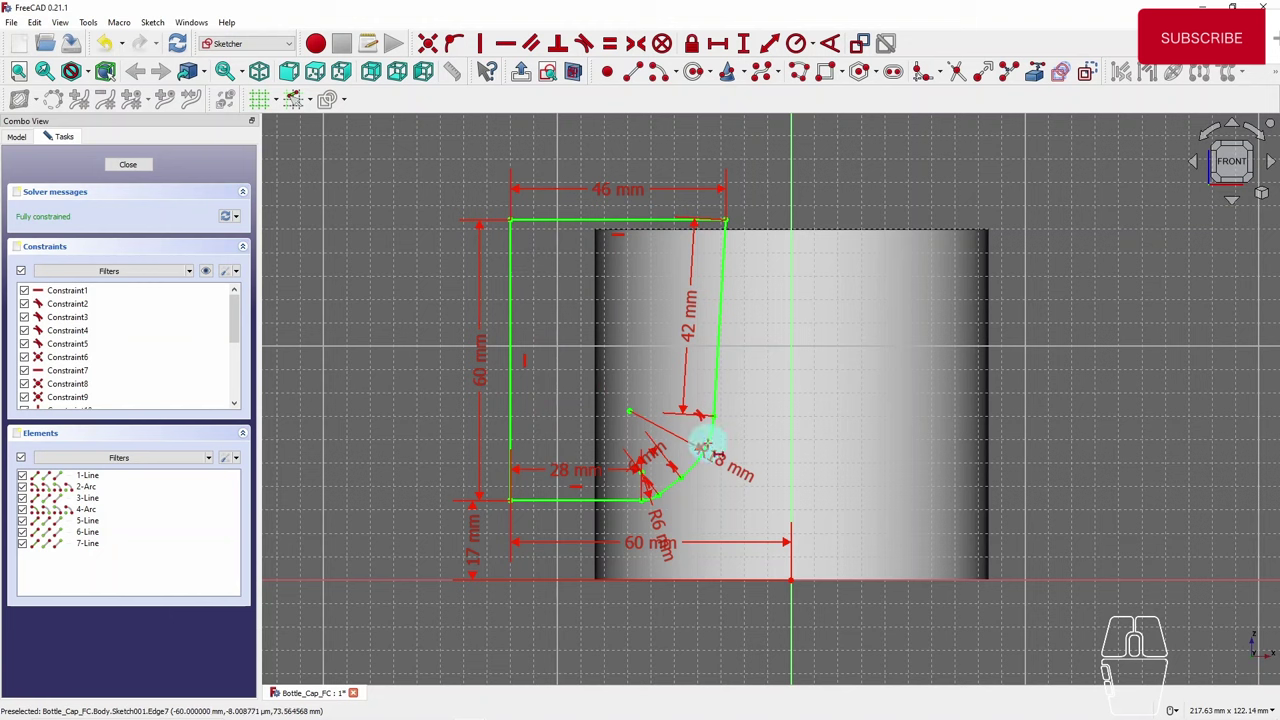
- Close the sketch, rename Sketch001 to 'section 1', and reopen it for editing
{"action": "left_click", "coordinate": [132, 166]}
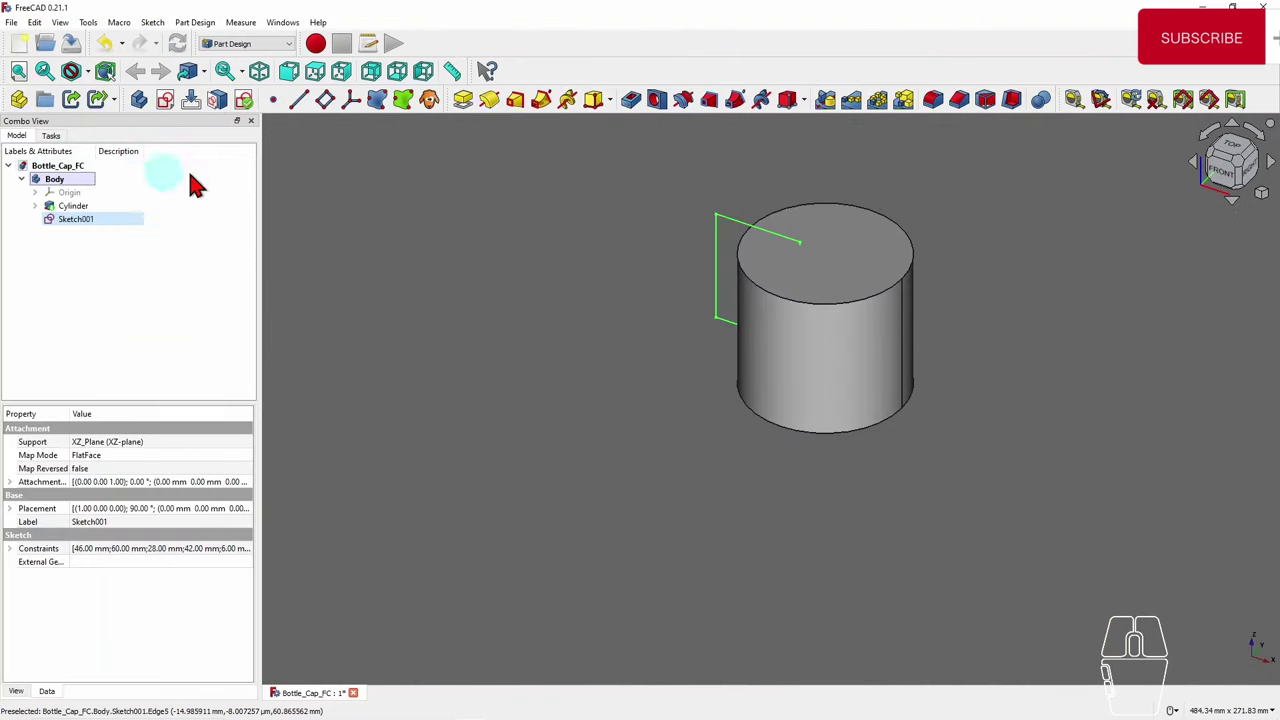
{"action": "left_click", "coordinate": [265, 168]}
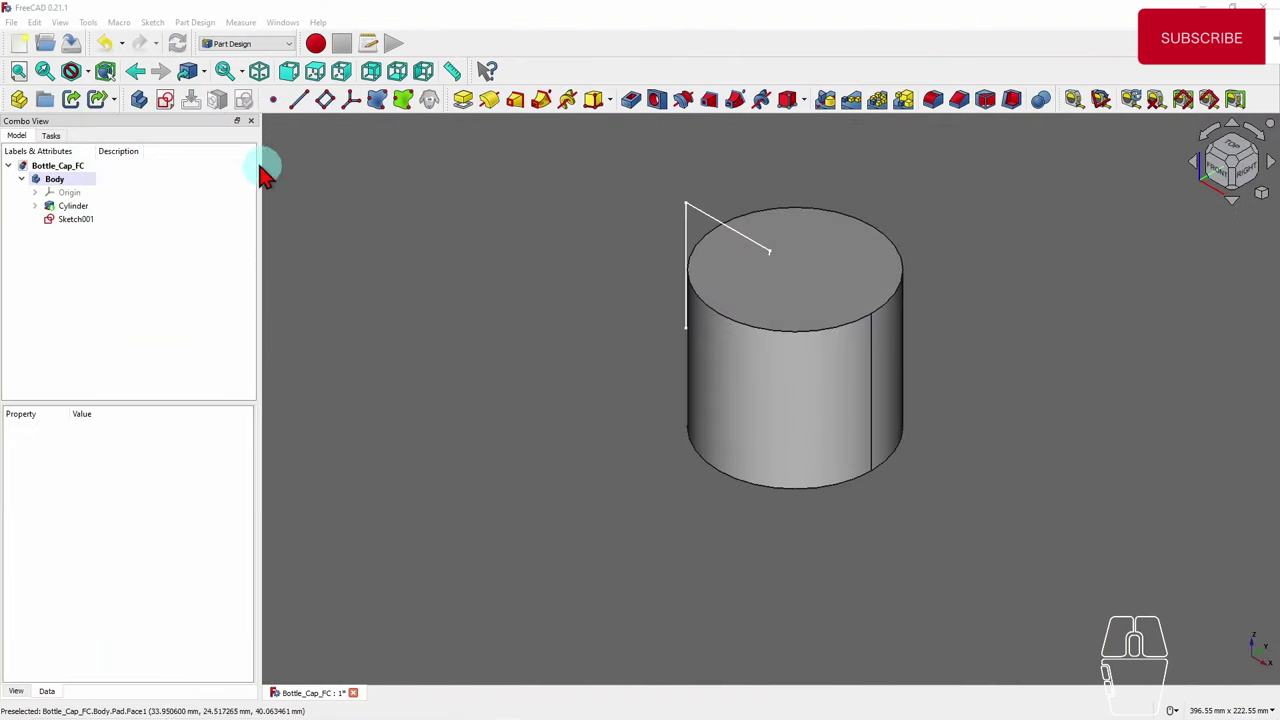
{"action": "left_click", "coordinate": [70, 228]}
{"action": "right_click", "coordinate": [70, 229]}
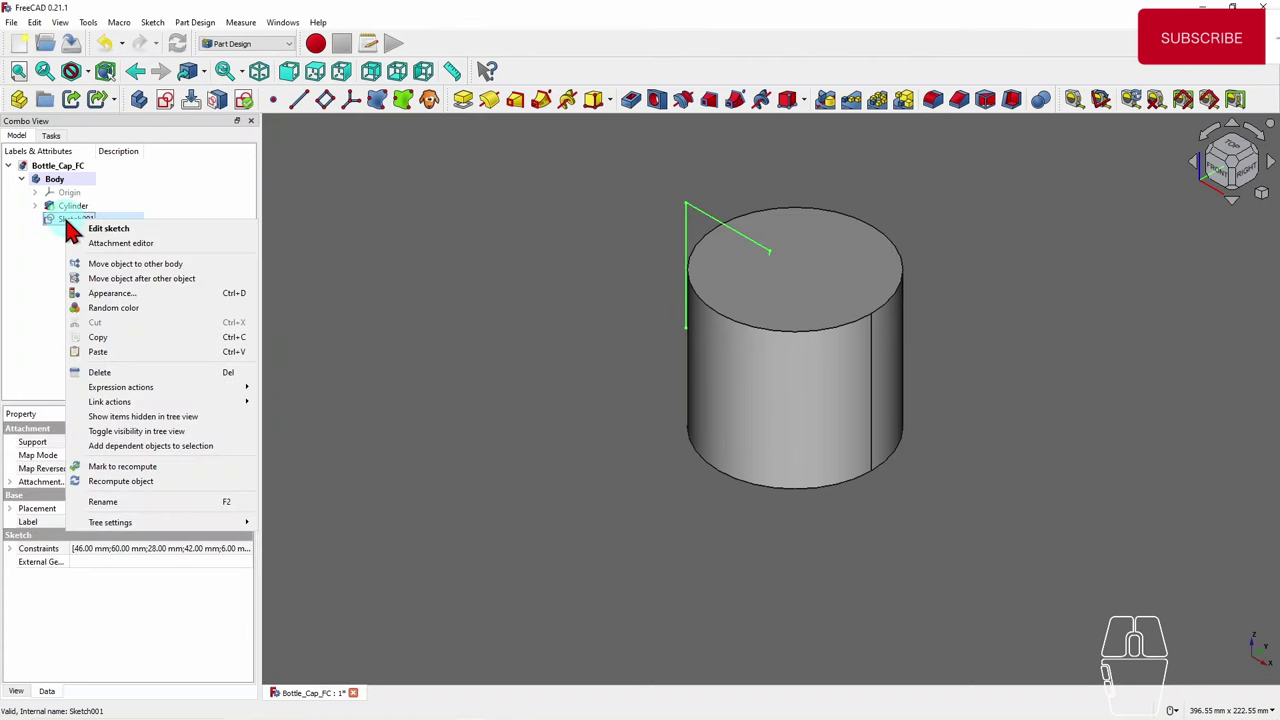
{"action": "left_click", "coordinate": [163, 217]}
{"action": "left_click", "coordinate": [85, 228]}
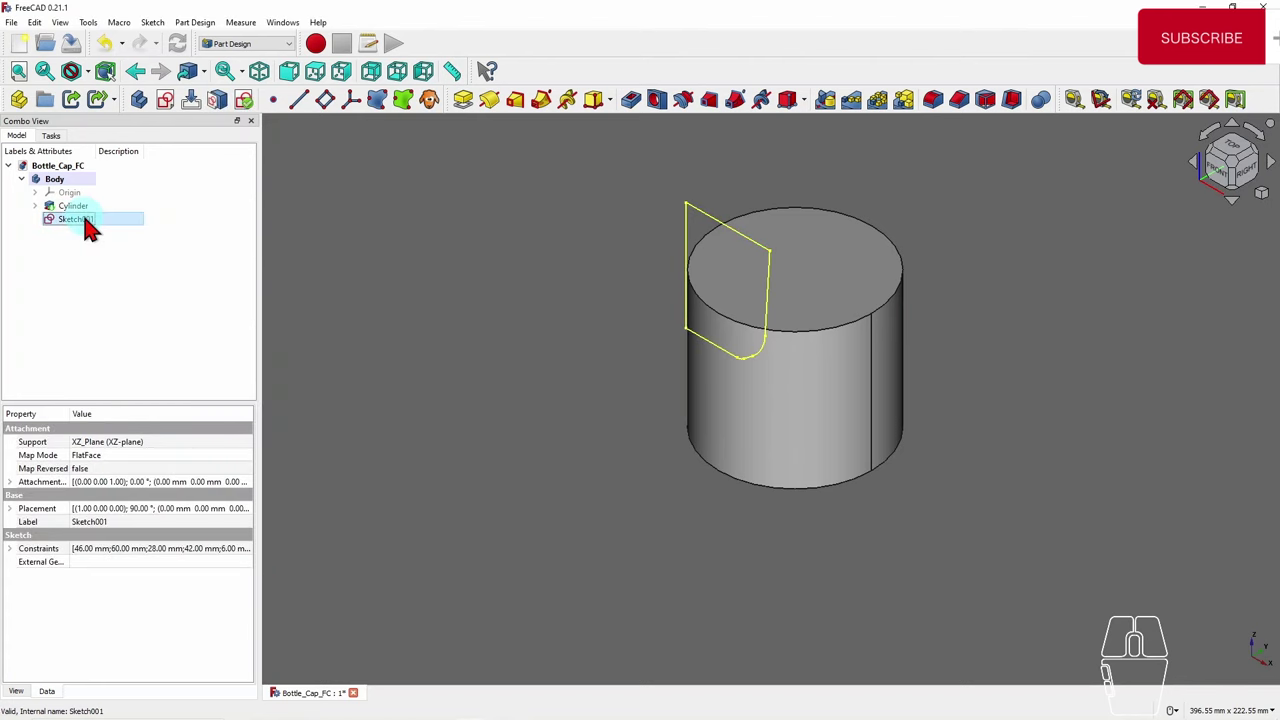
{"action": "key", "text": "F2"}
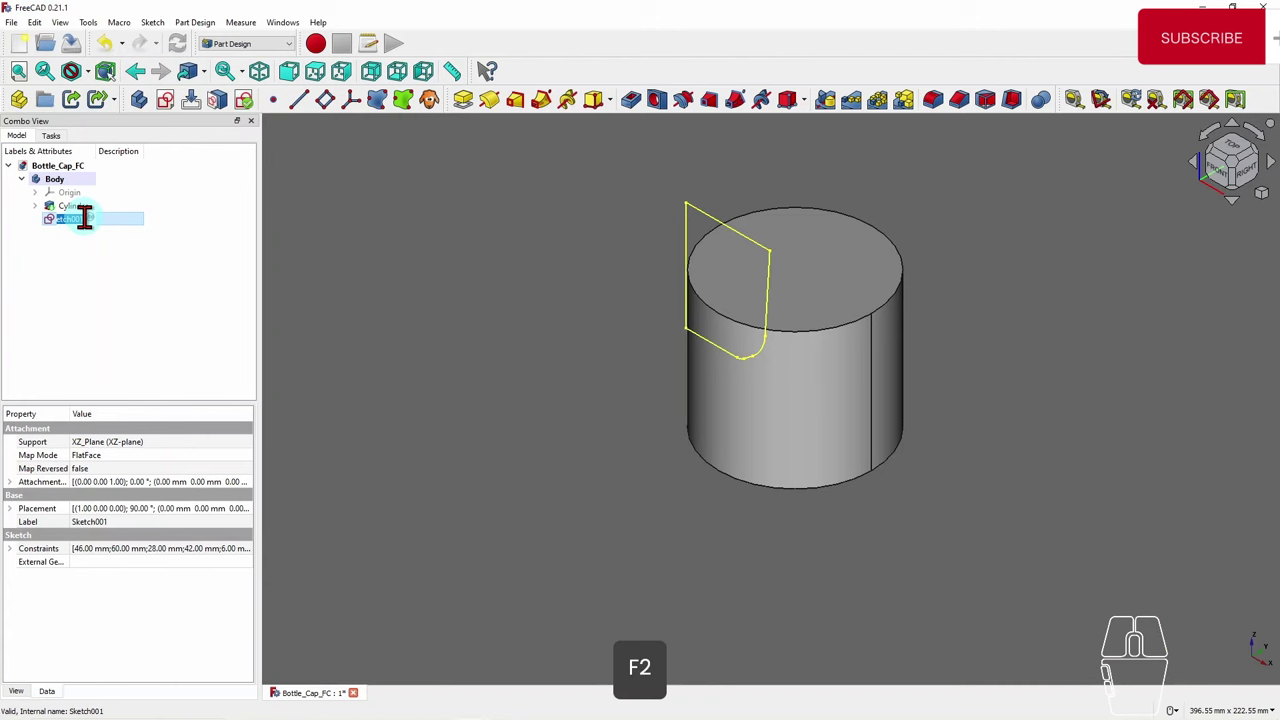
{"action": "type", "text": "sec"}
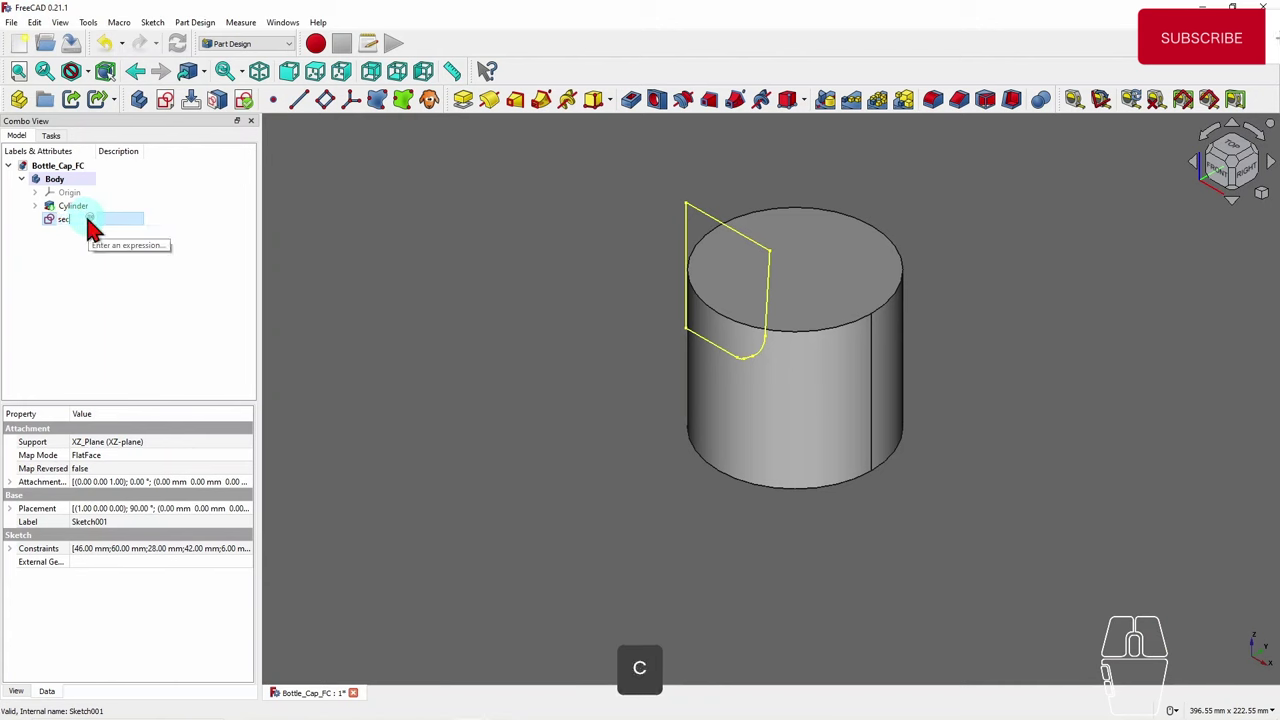
{"action": "type", "text": "tion 1"}
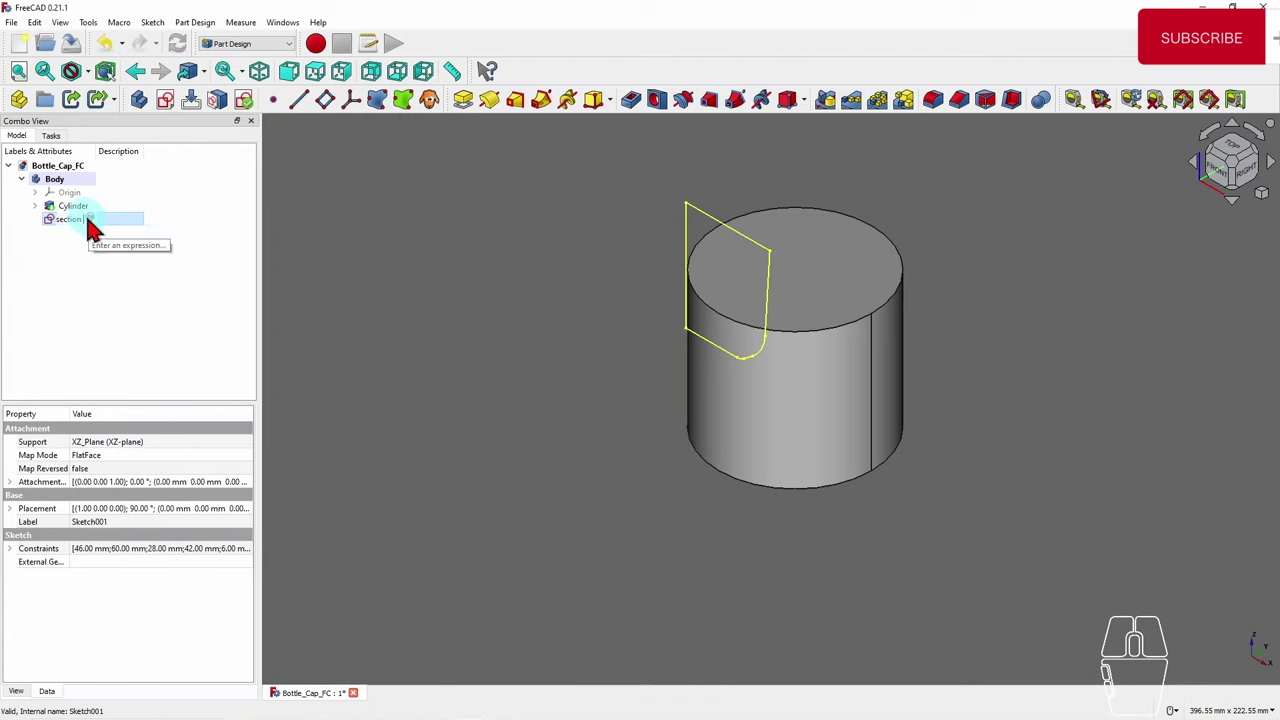
{"action": "left_click", "coordinate": [110, 260]}
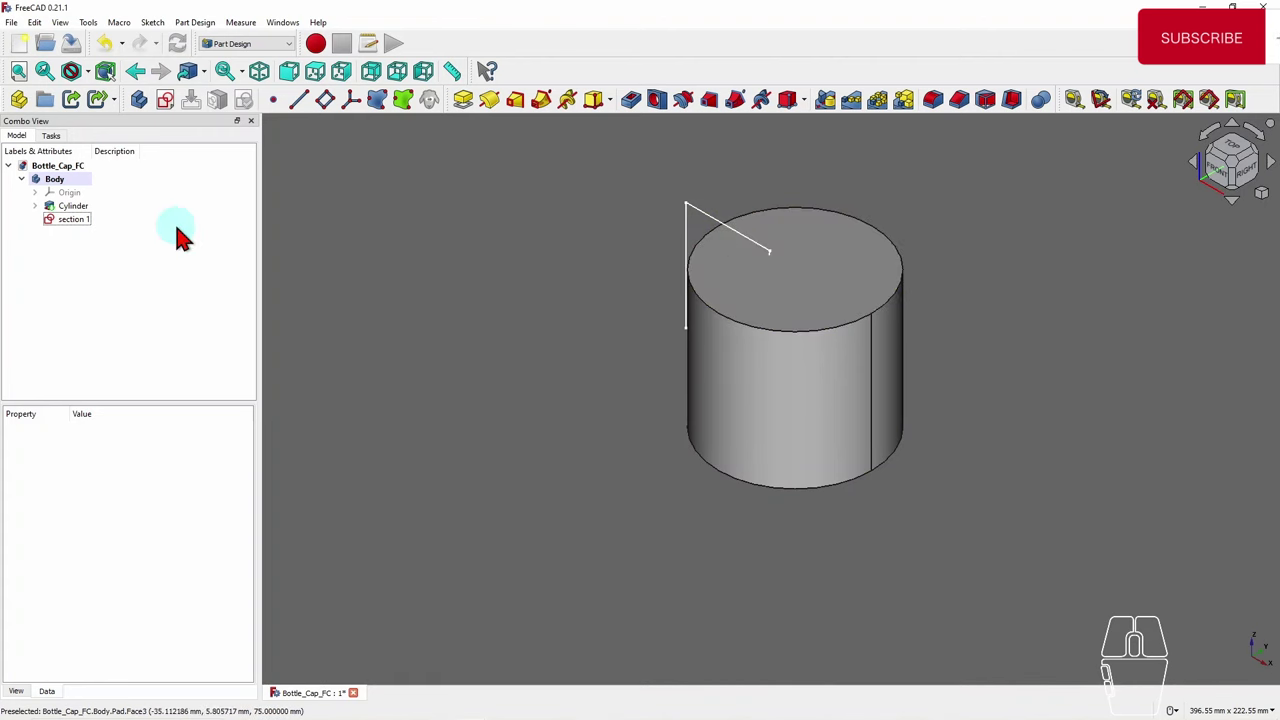
{"action": "left_click", "coordinate": [76, 219]}
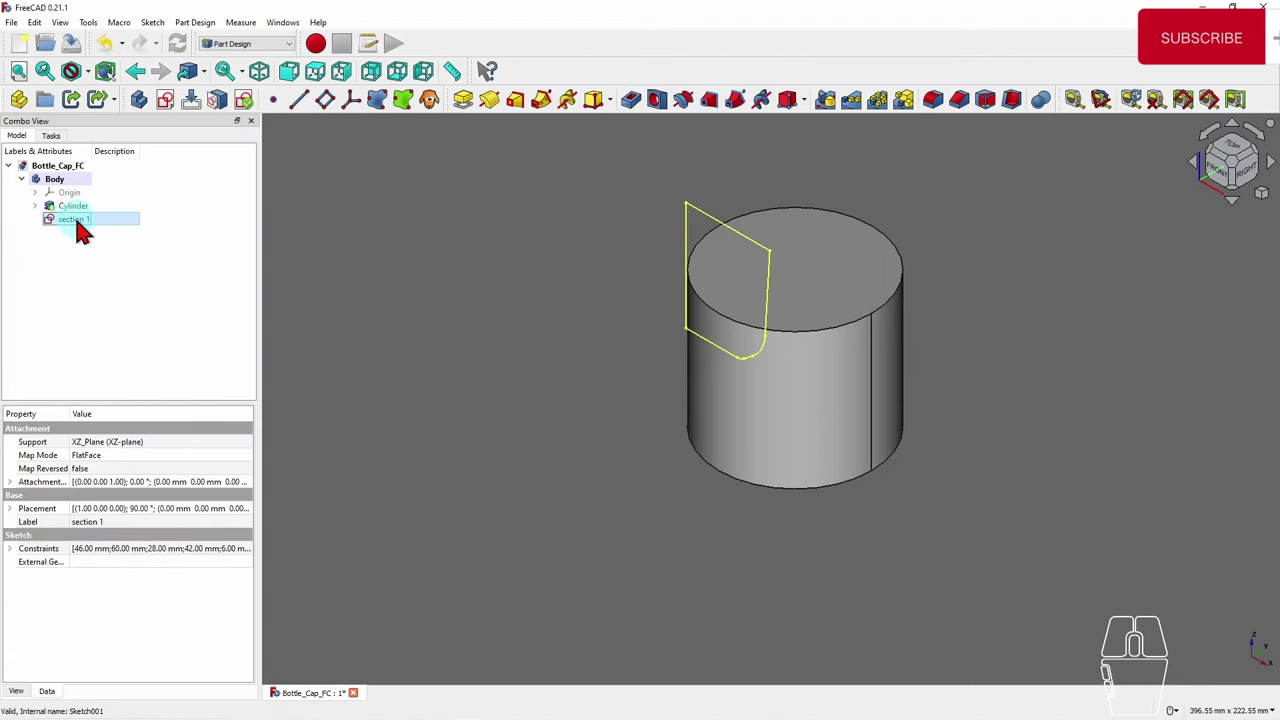
{"action": "double_click", "coordinate": [77, 224]}
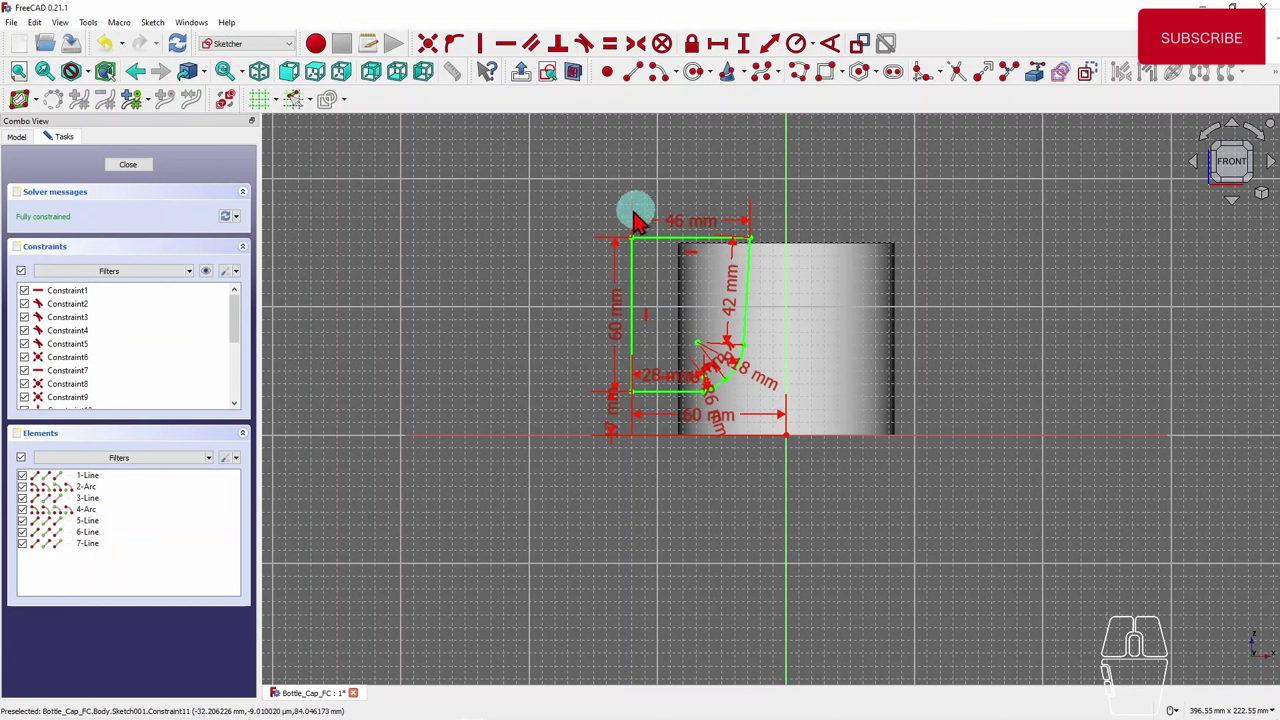
- Mirror the whole profile across the vertical V axis with the Symmetry tool
{"action": "mouse_move", "coordinate": [591, 217]}
{"action": "left_mouse_down"}
{"action": "mouse_move", "coordinate": [726, 306]}
{"action": "mouse_move", "coordinate": [764, 426]}
{"action": "mouse_move", "coordinate": [790, 415]}
{"action": "left_mouse_up"}
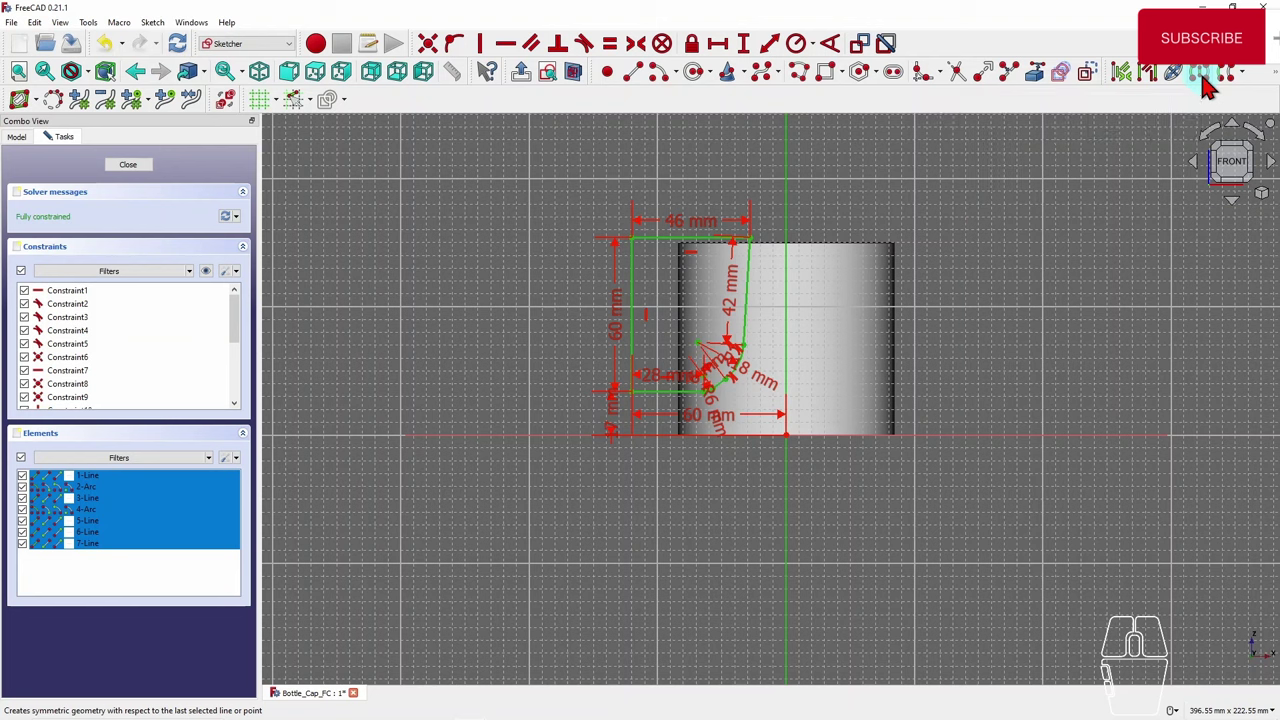
{"action": "left_click", "coordinate": [1204, 80]}
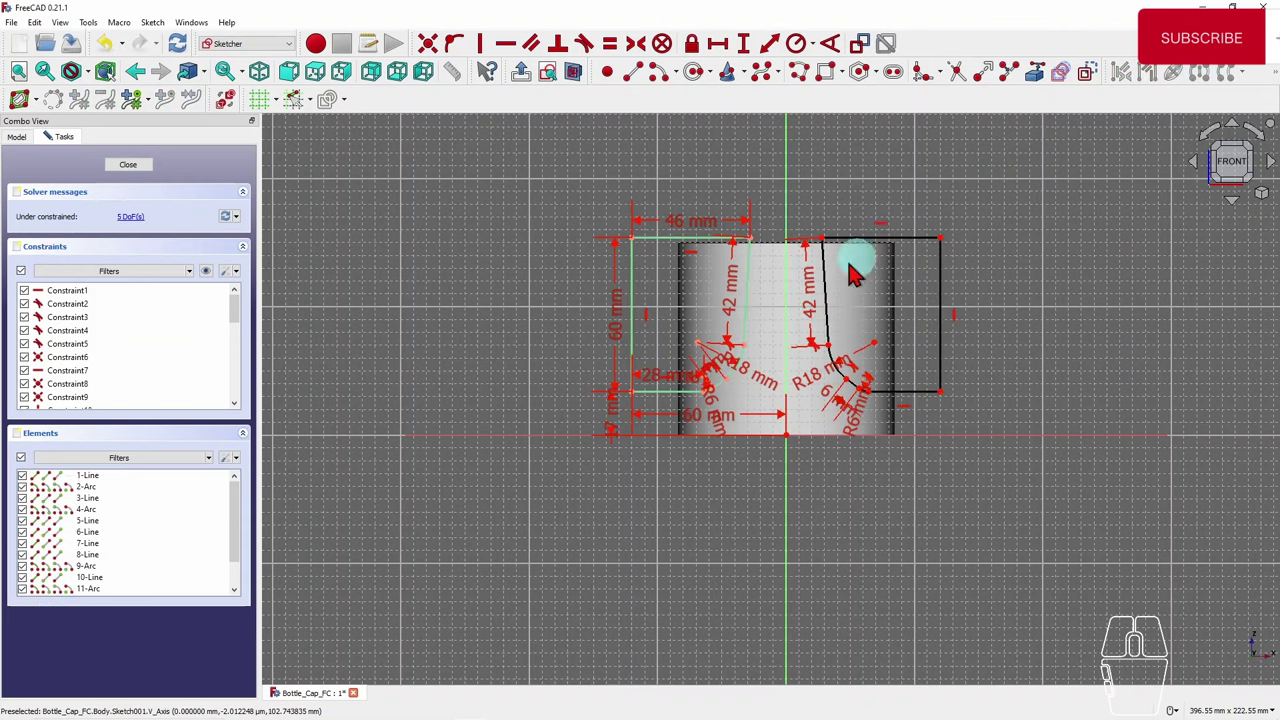
{"action": "scroll", "coordinate": [870, 192], "scroll_direction": "up", "scroll_amount": 1}
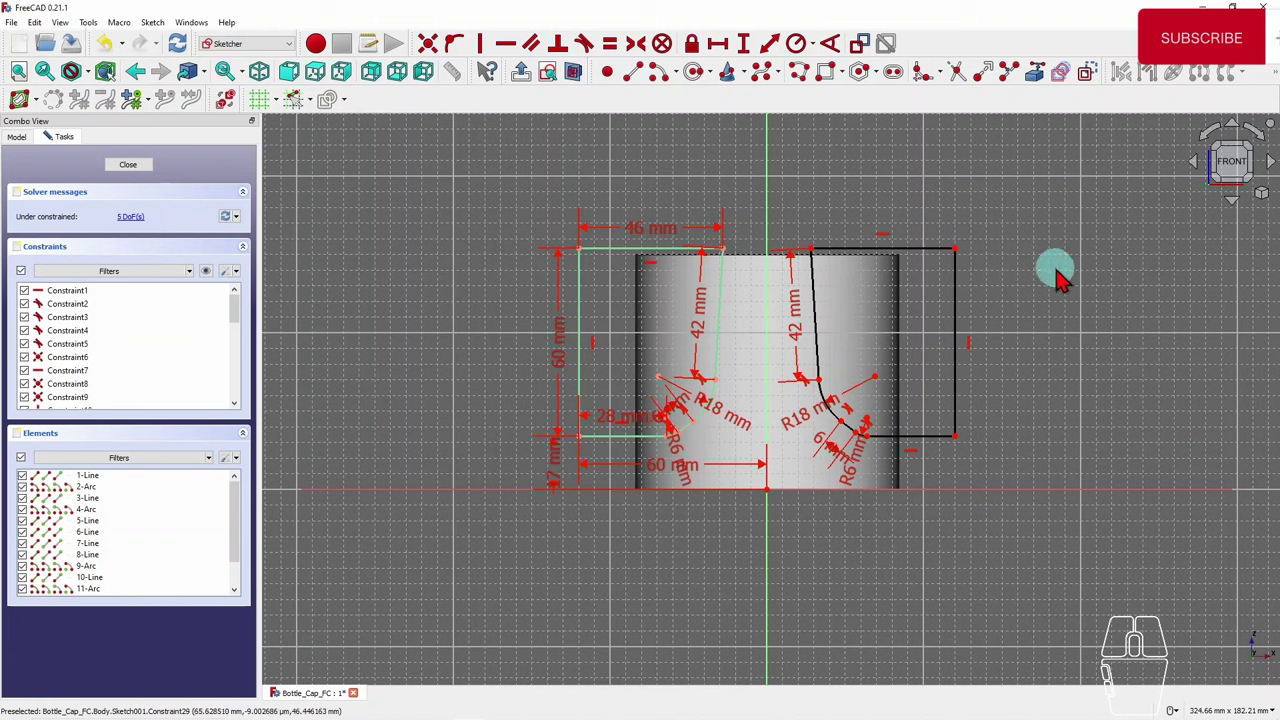
- Undo the mirror, try and undo a copied profile, then close section 1
{"action": "left_click", "coordinate": [105, 46]}
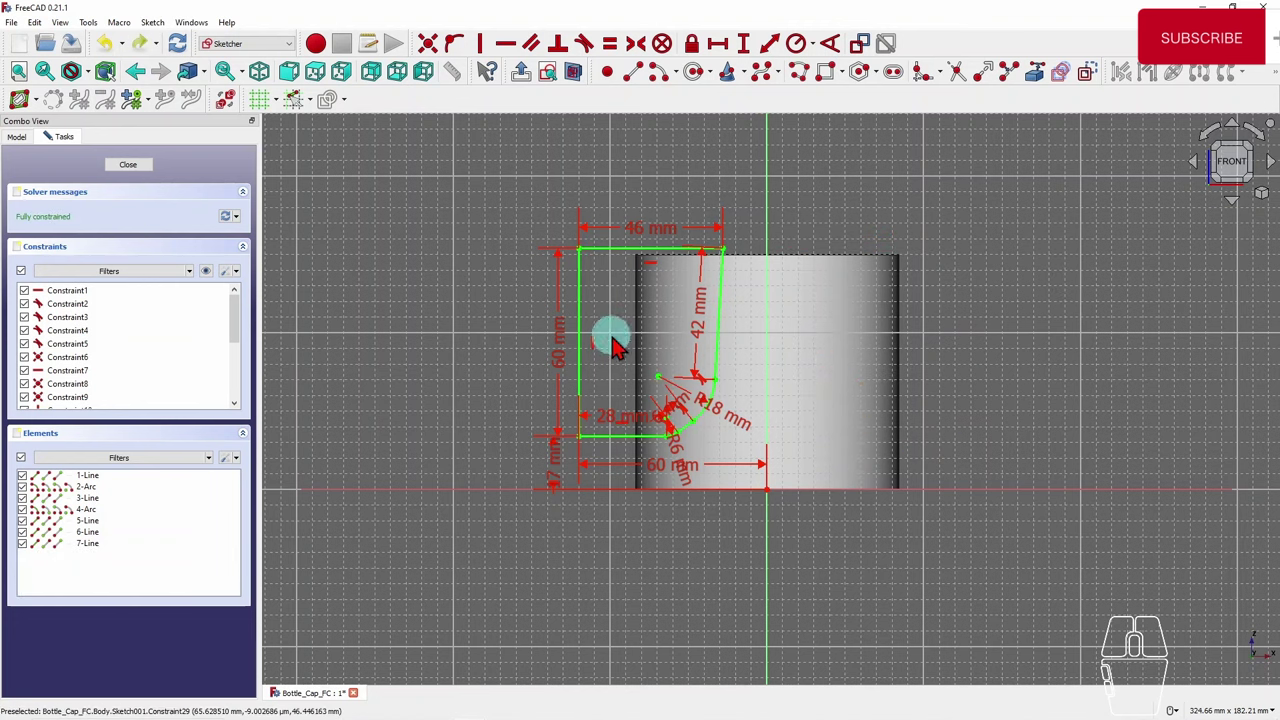
{"action": "mouse_move", "coordinate": [505, 221]}
{"action": "left_mouse_down"}
{"action": "mouse_move", "coordinate": [731, 323]}
{"action": "mouse_move", "coordinate": [757, 434]}
{"action": "mouse_move", "coordinate": [740, 452]}
{"action": "left_mouse_up"}
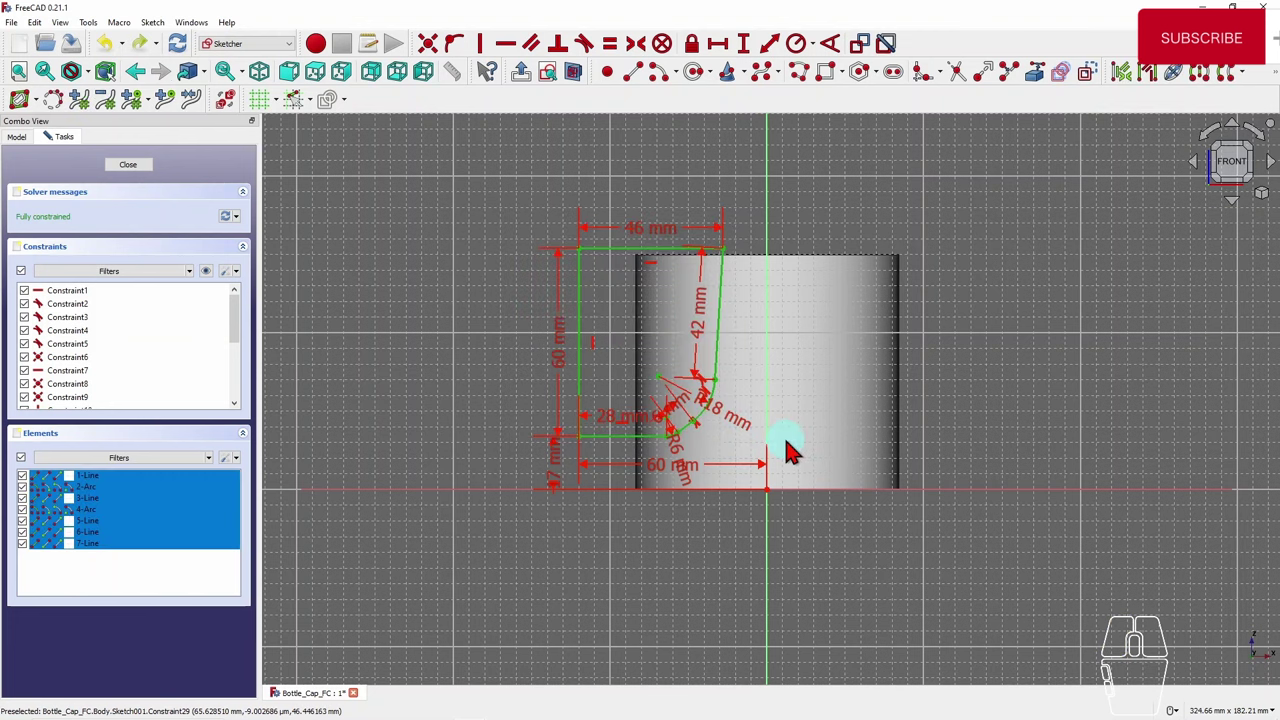
{"action": "left_click", "coordinate": [1243, 73]}
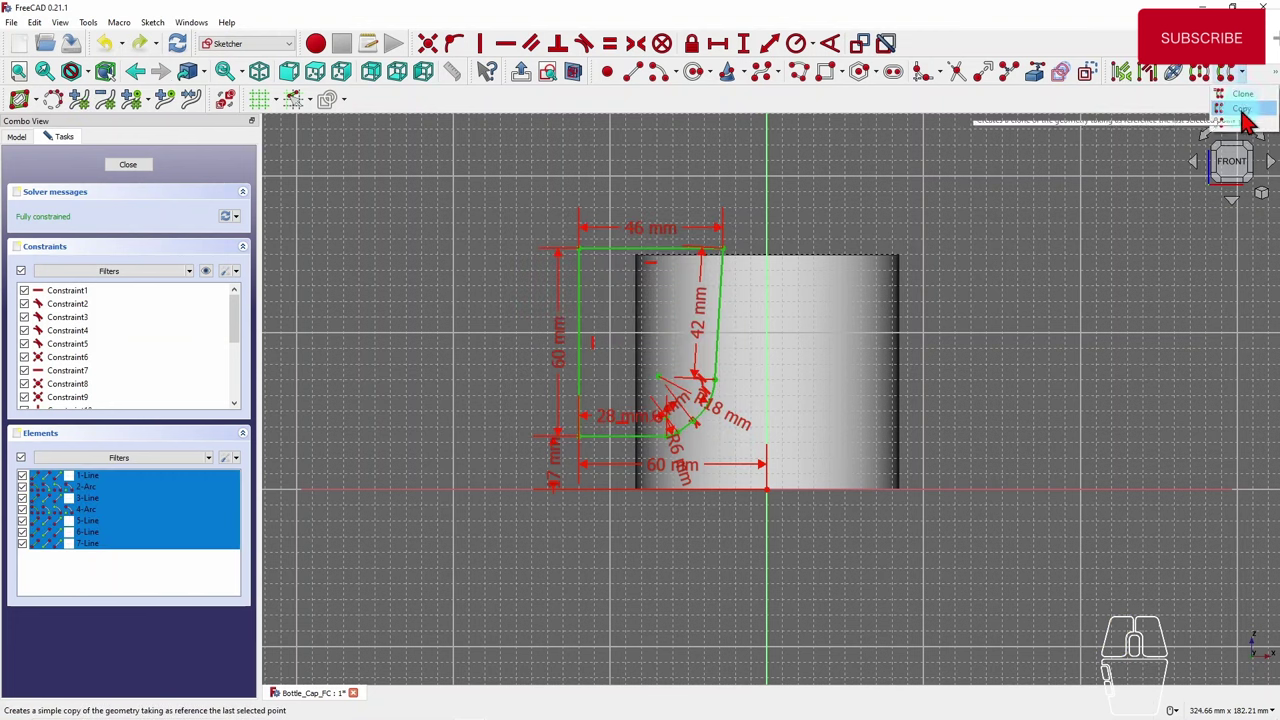
{"action": "left_click", "coordinate": [1246, 107]}
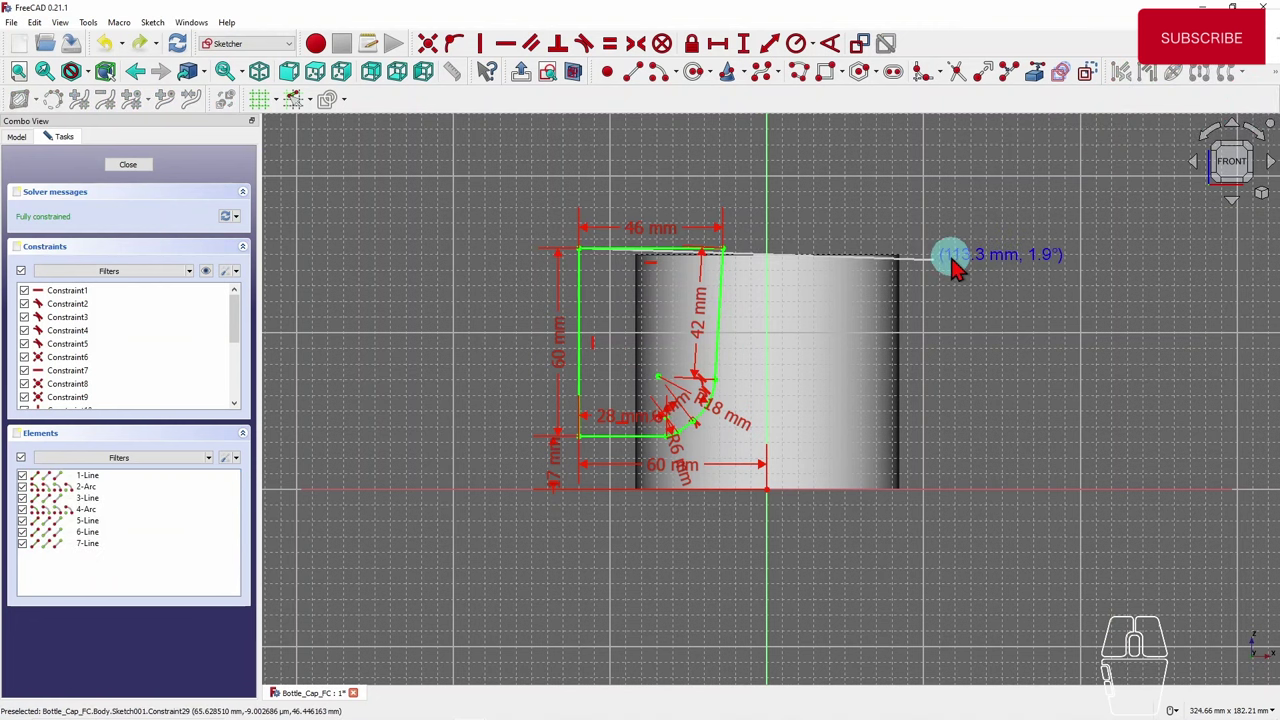
{"action": "left_click", "coordinate": [940, 258]}
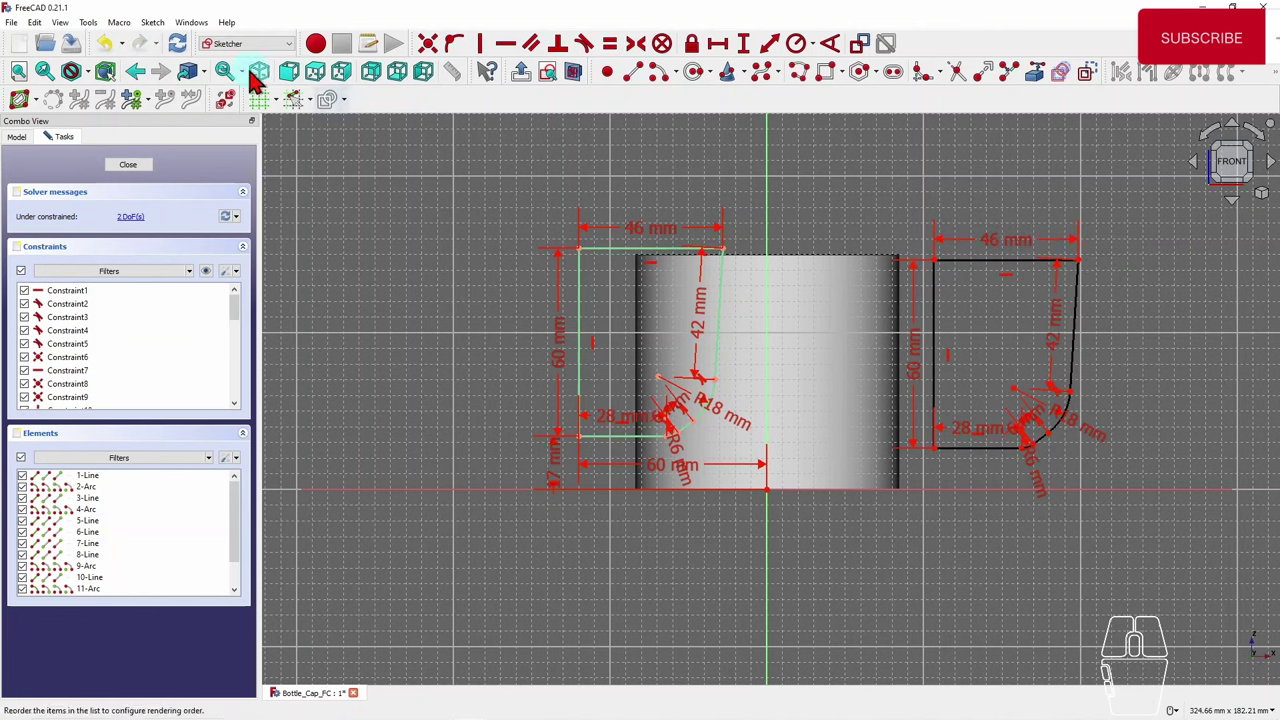
{"action": "left_click", "coordinate": [104, 44]}
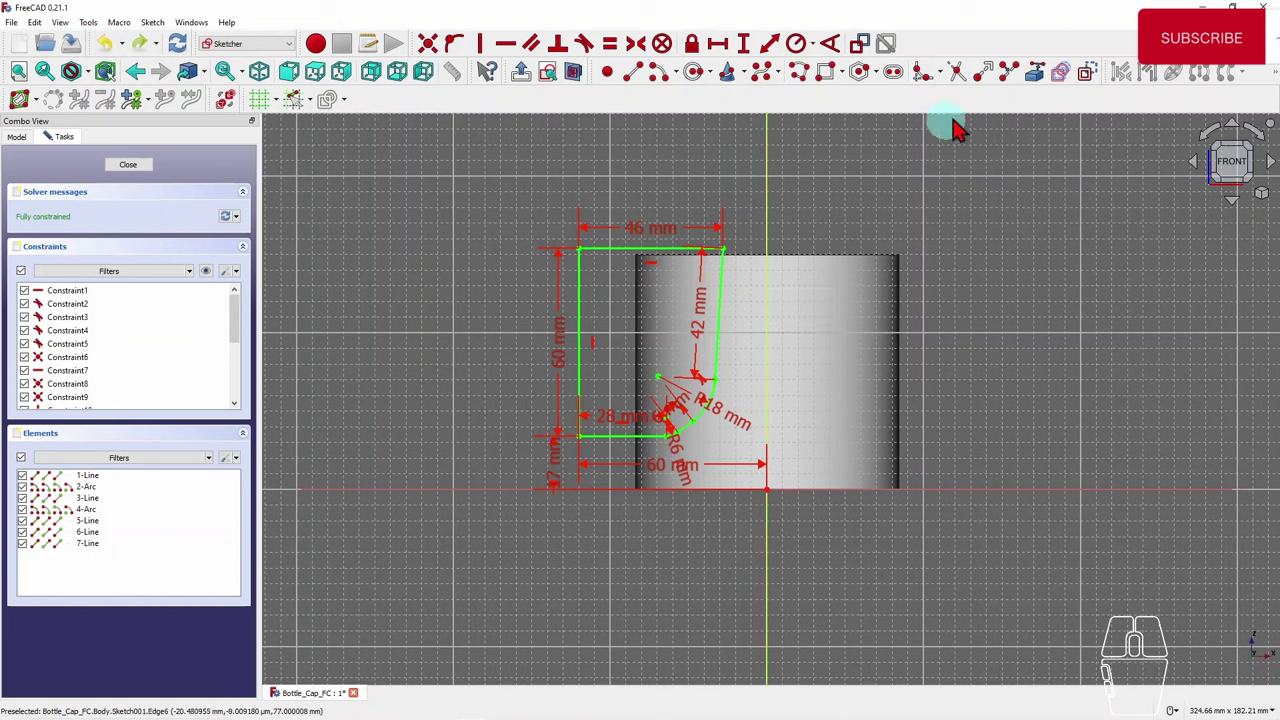
{"action": "left_click", "coordinate": [1062, 73]}
{"action": "left_click", "coordinate": [126, 166]}
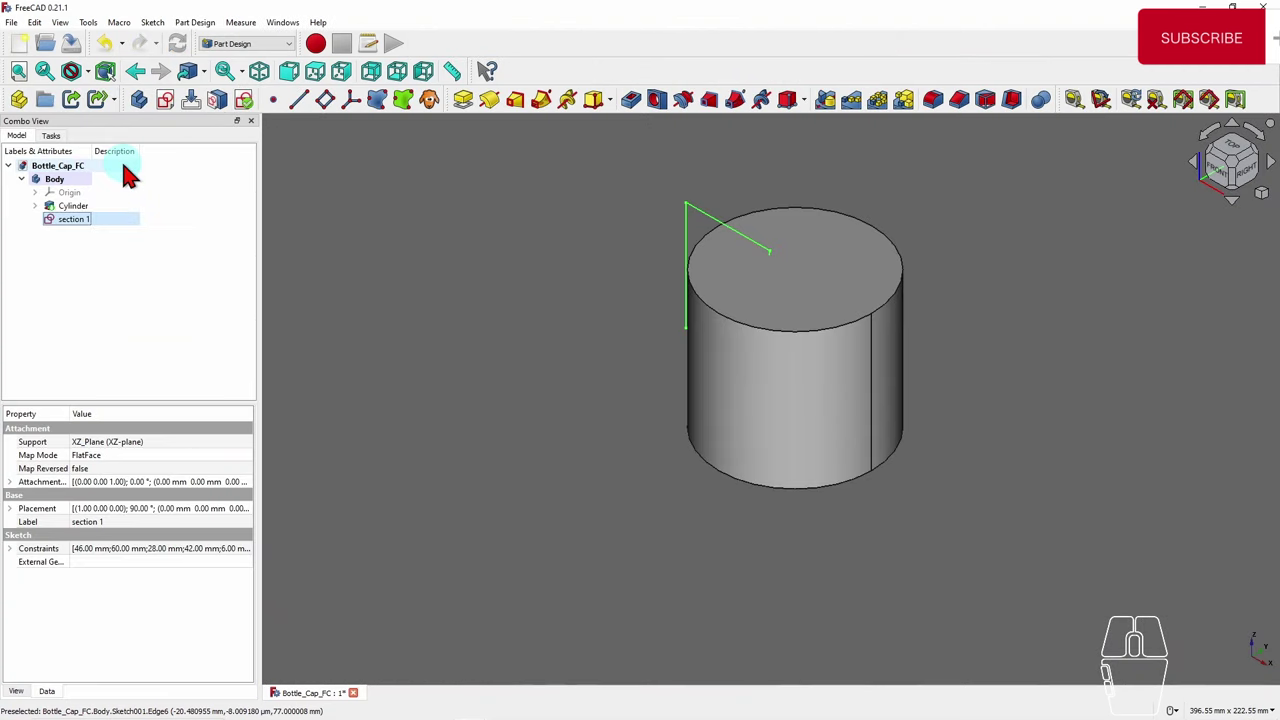
- Create a new sketch in the cap body on the XZ-plane
{"action": "left_click", "coordinate": [76, 224]}
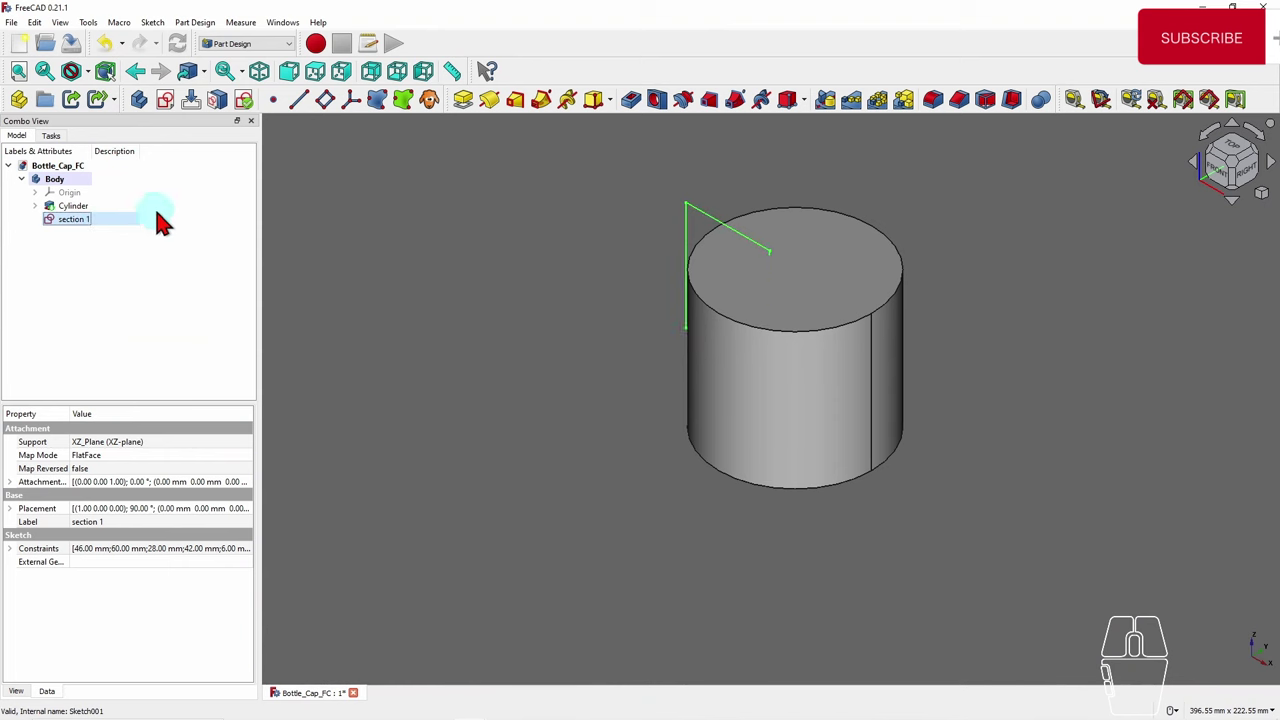
{"action": "left_click", "coordinate": [63, 205]}
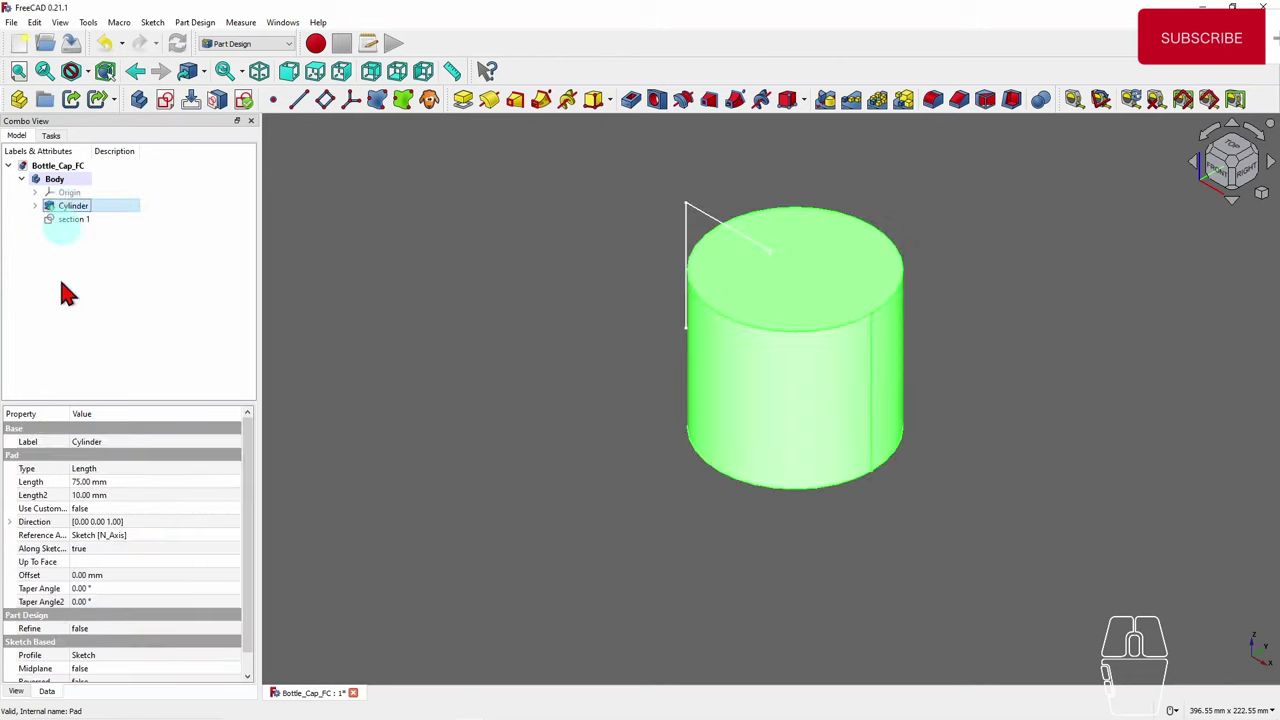
{"action": "left_click", "coordinate": [166, 101]}
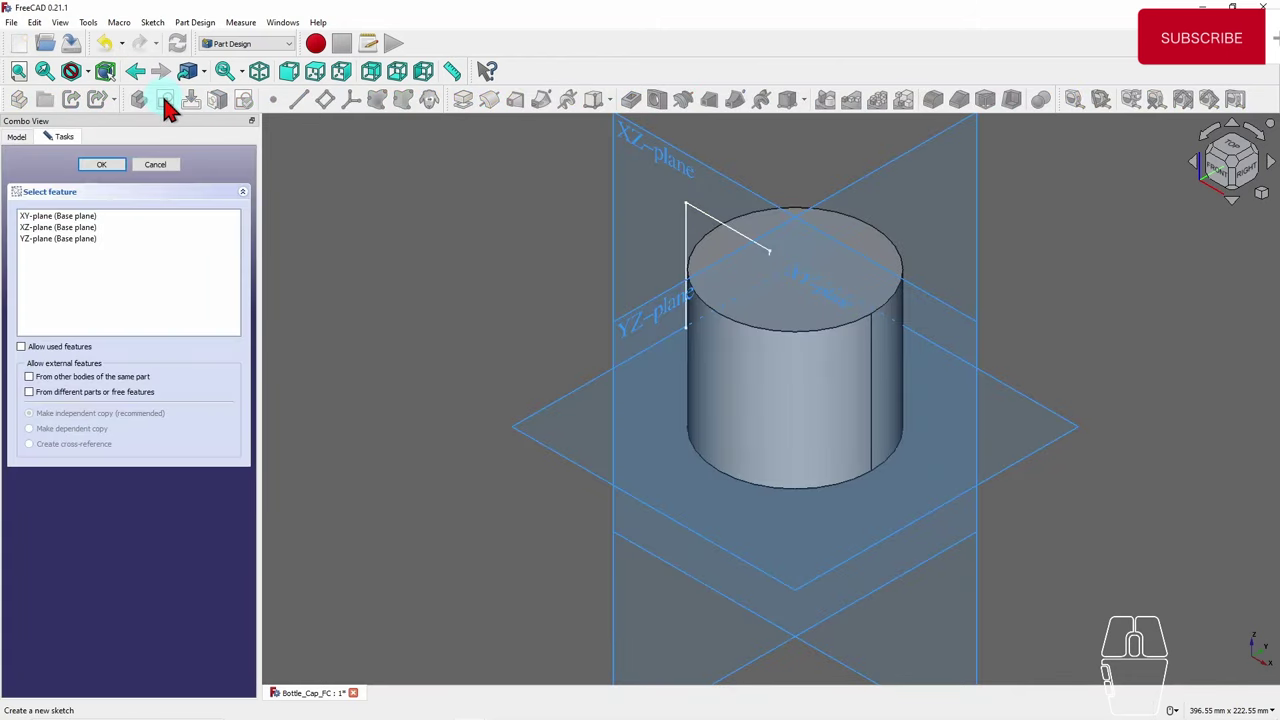
{"action": "left_click", "coordinate": [658, 163]}
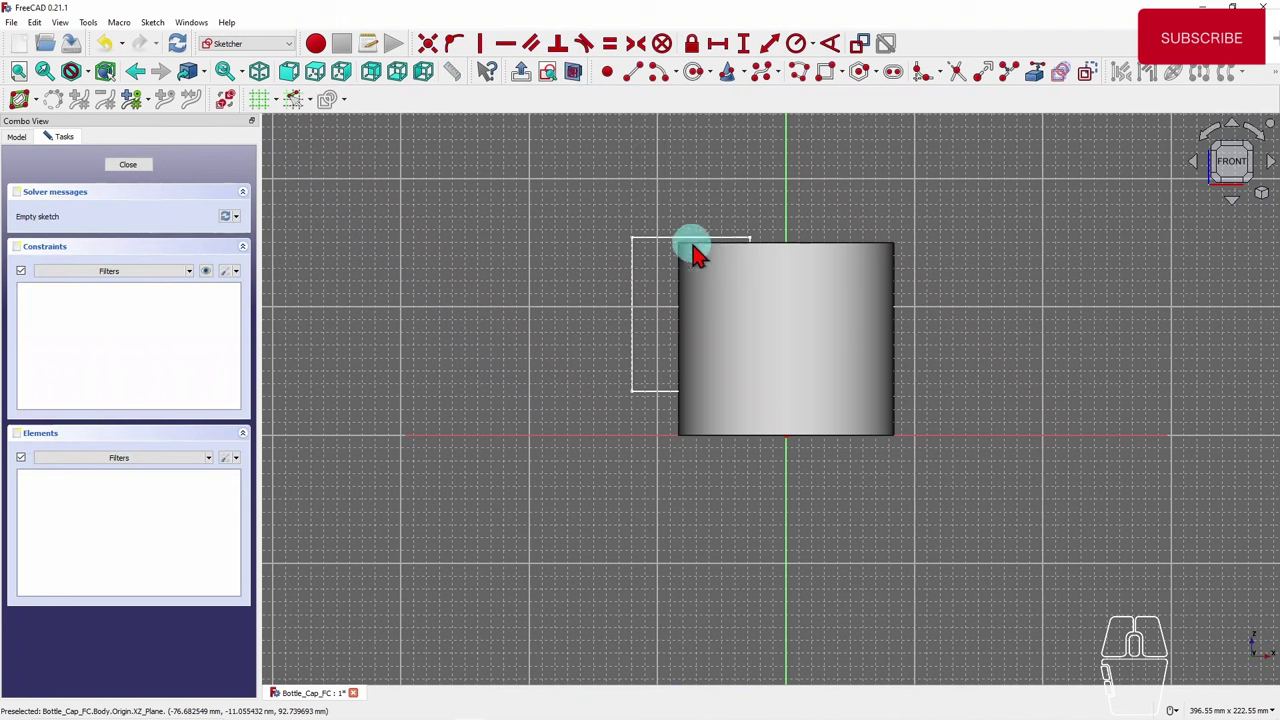
- Turn on section view and carbon-copy the section 1 profile into the new sketch
{"action": "left_click", "coordinate": [570, 76]}
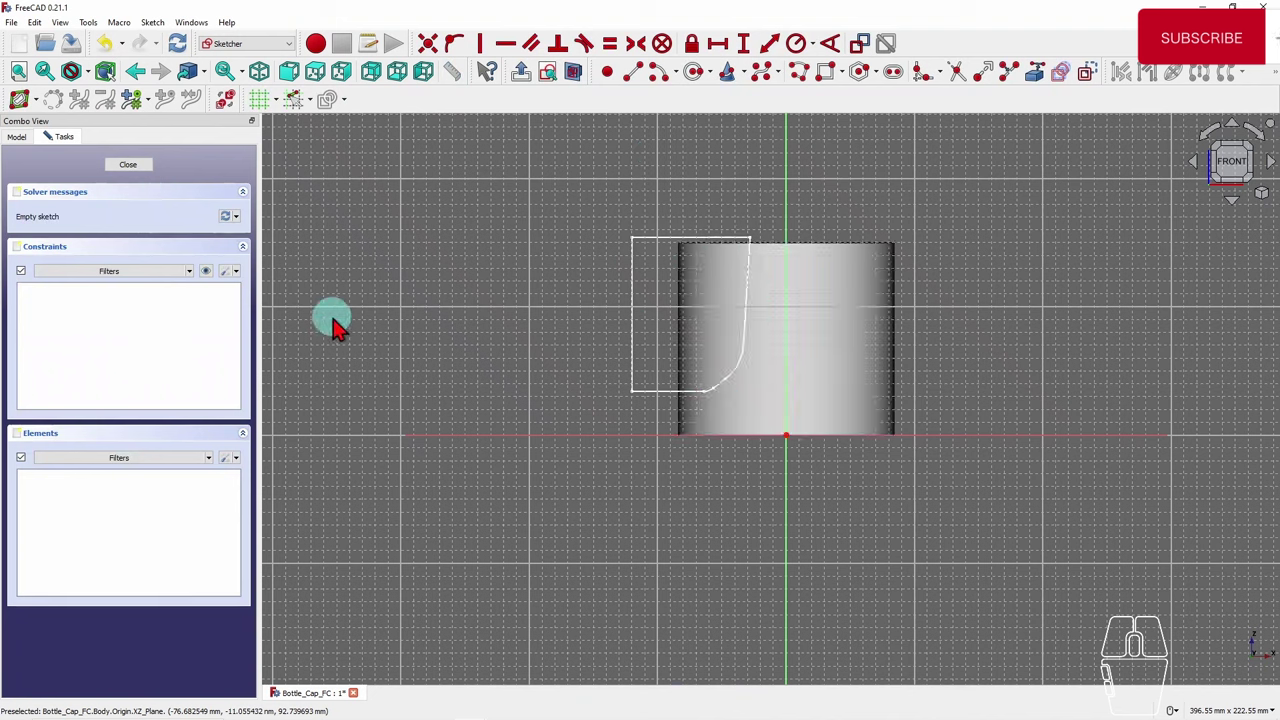
{"action": "scroll", "coordinate": [700, 243], "scroll_direction": "up", "scroll_amount": 3}
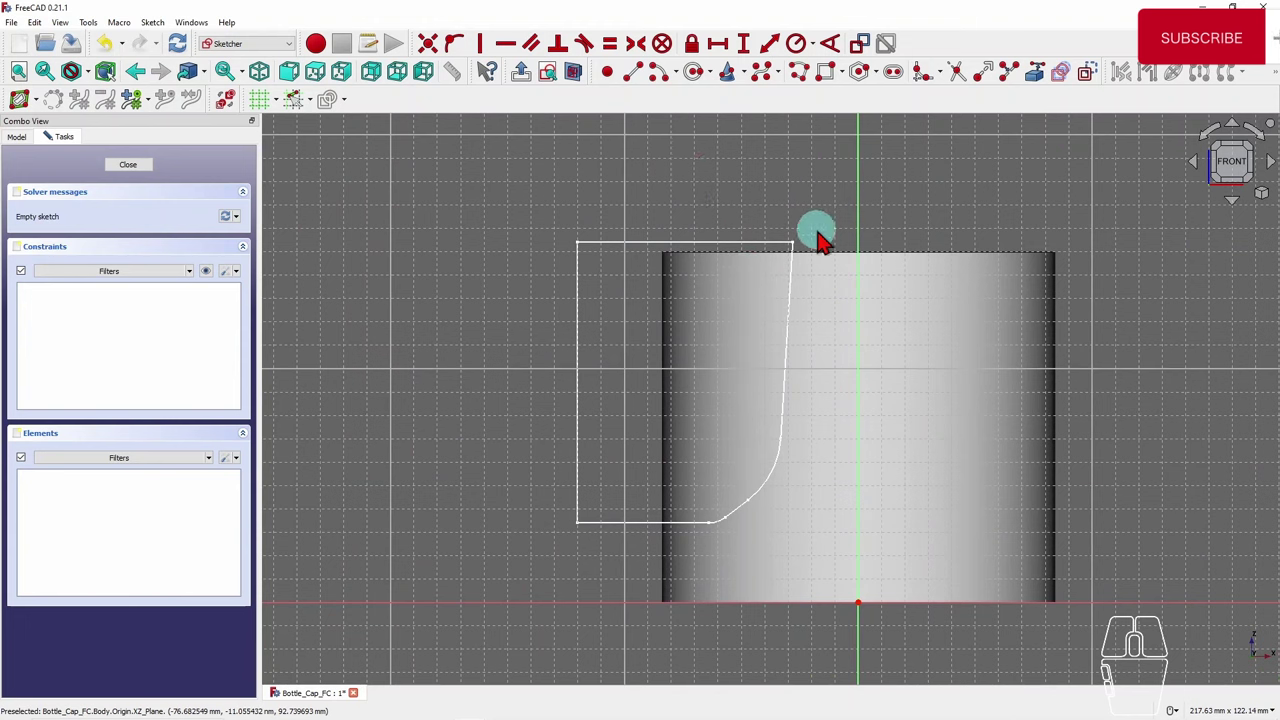
{"action": "left_click", "coordinate": [1060, 73]}
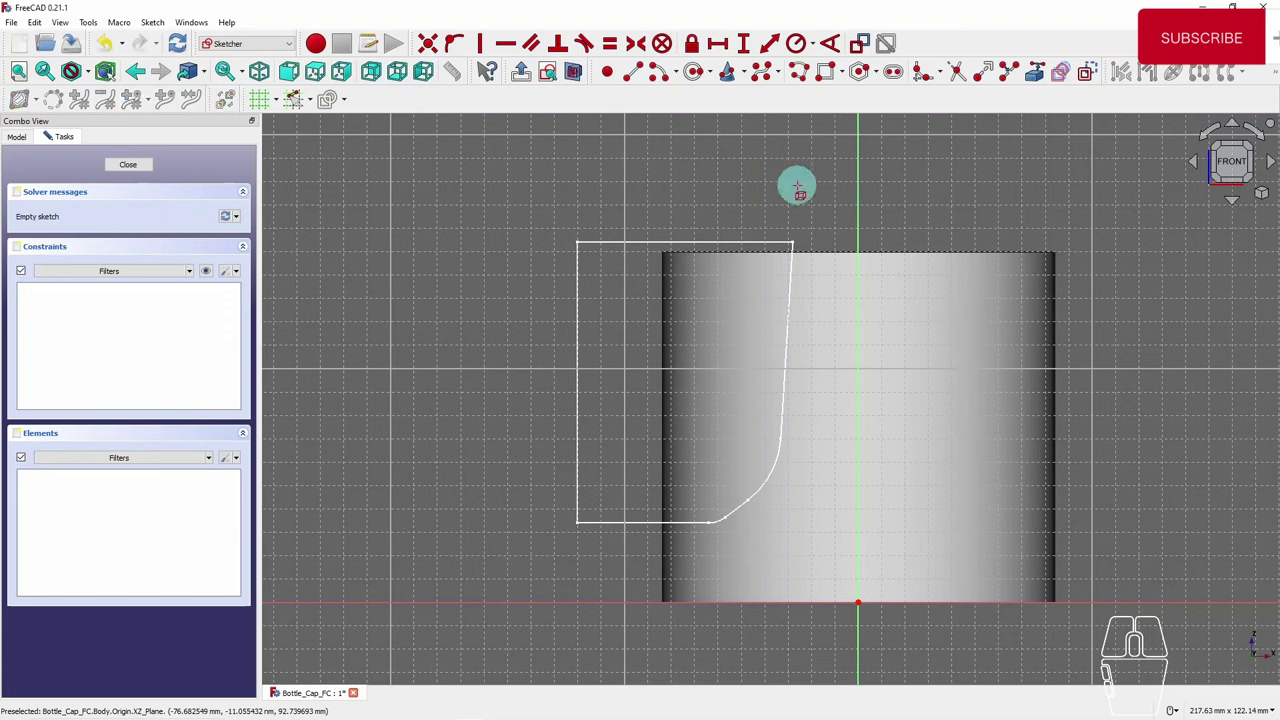
{"action": "left_click", "coordinate": [646, 242]}
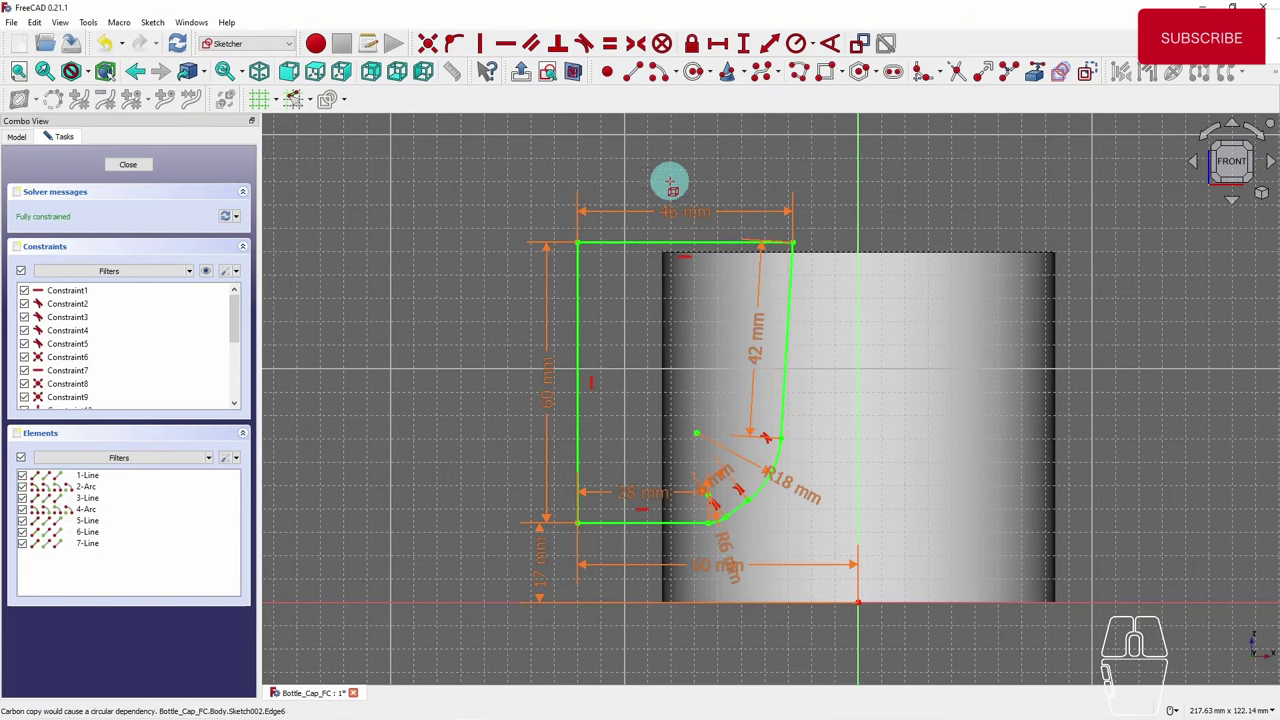
{"action": "scroll", "coordinate": [670, 183], "scroll_direction": "down", "scroll_amount": 1}
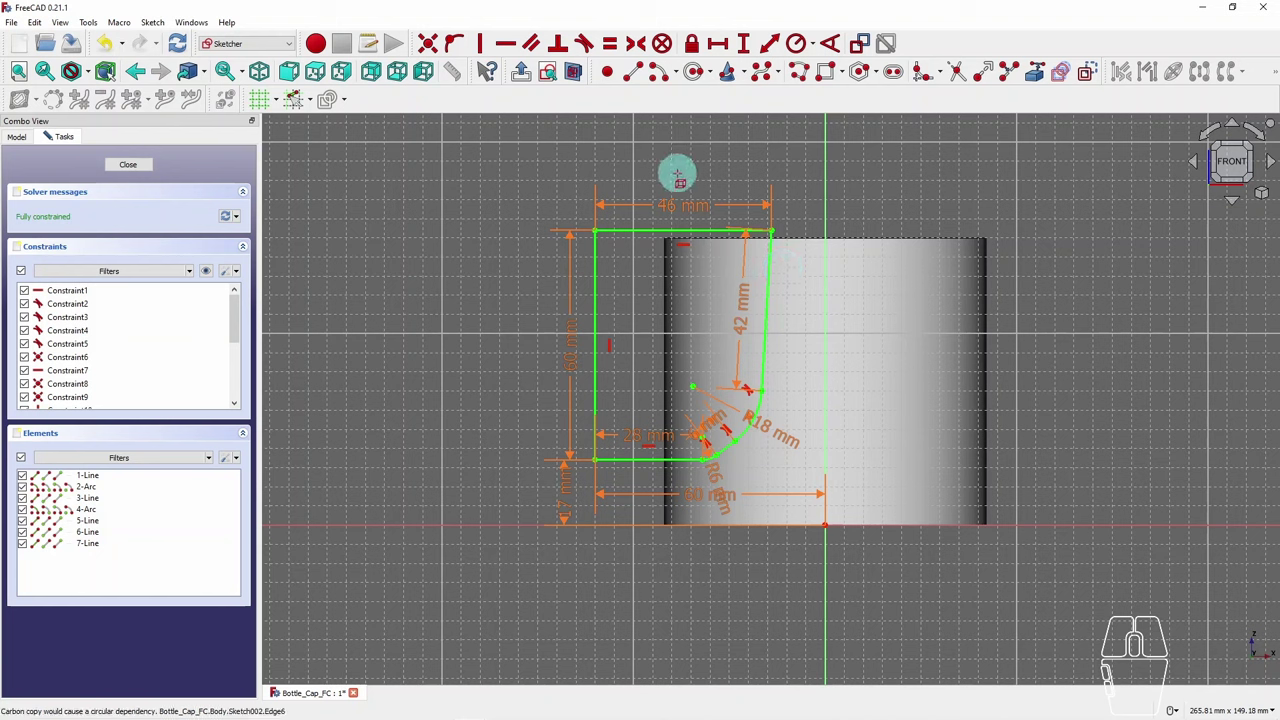
- Close the copied sketch and rename Sketch002 to 'section 2'
{"action": "left_click", "coordinate": [140, 170]}
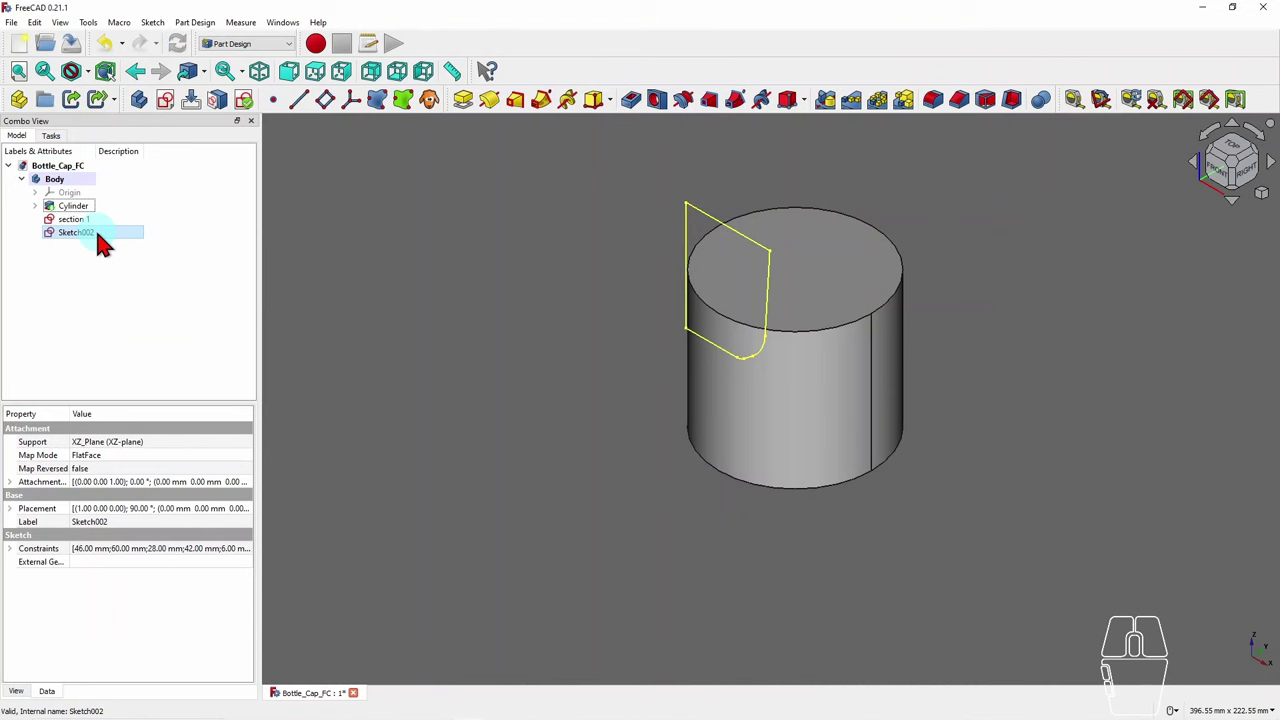
{"action": "key", "text": "F2"}
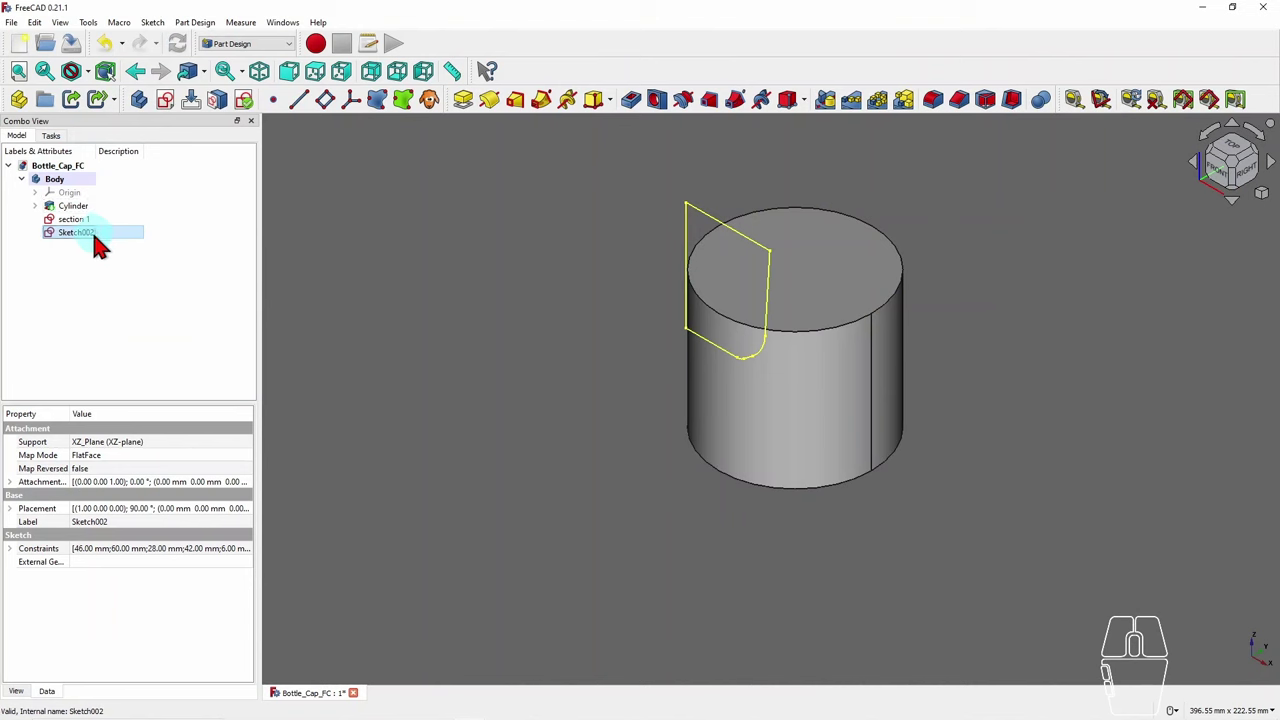
{"action": "key", "text": "F2"}
{"action": "type", "text": "section"}
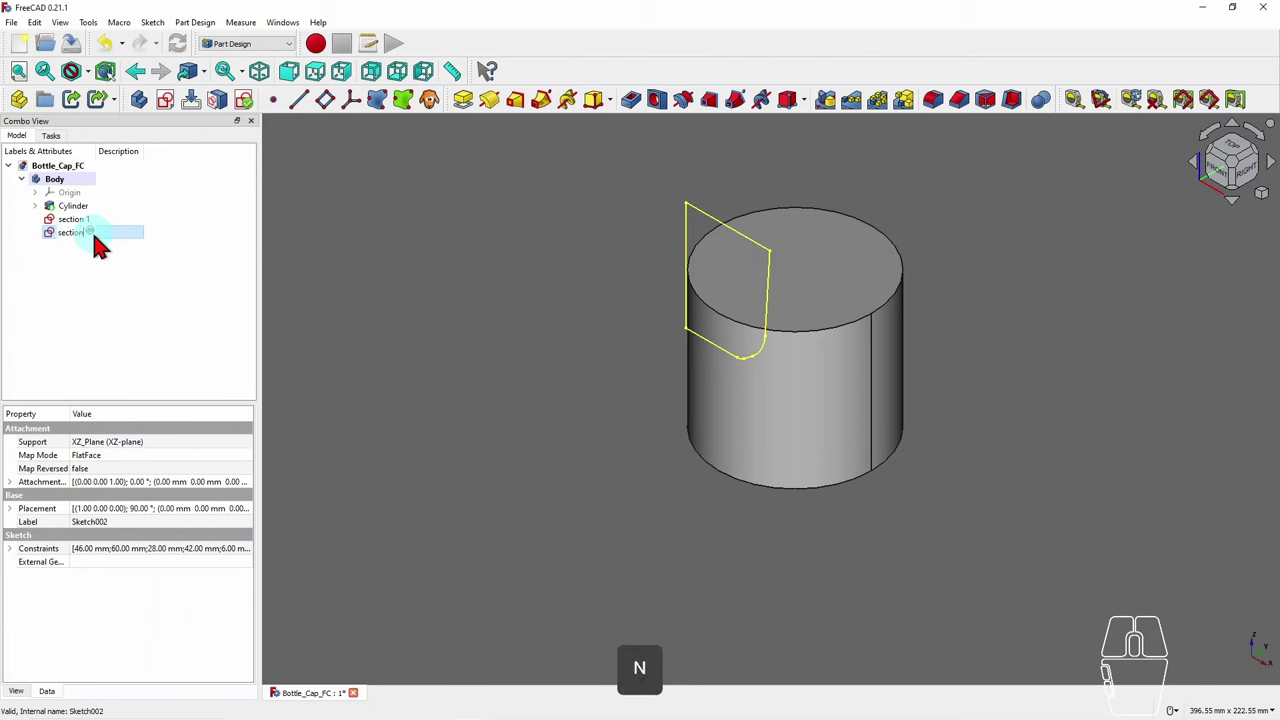
{"action": "type", "text": " 2"}
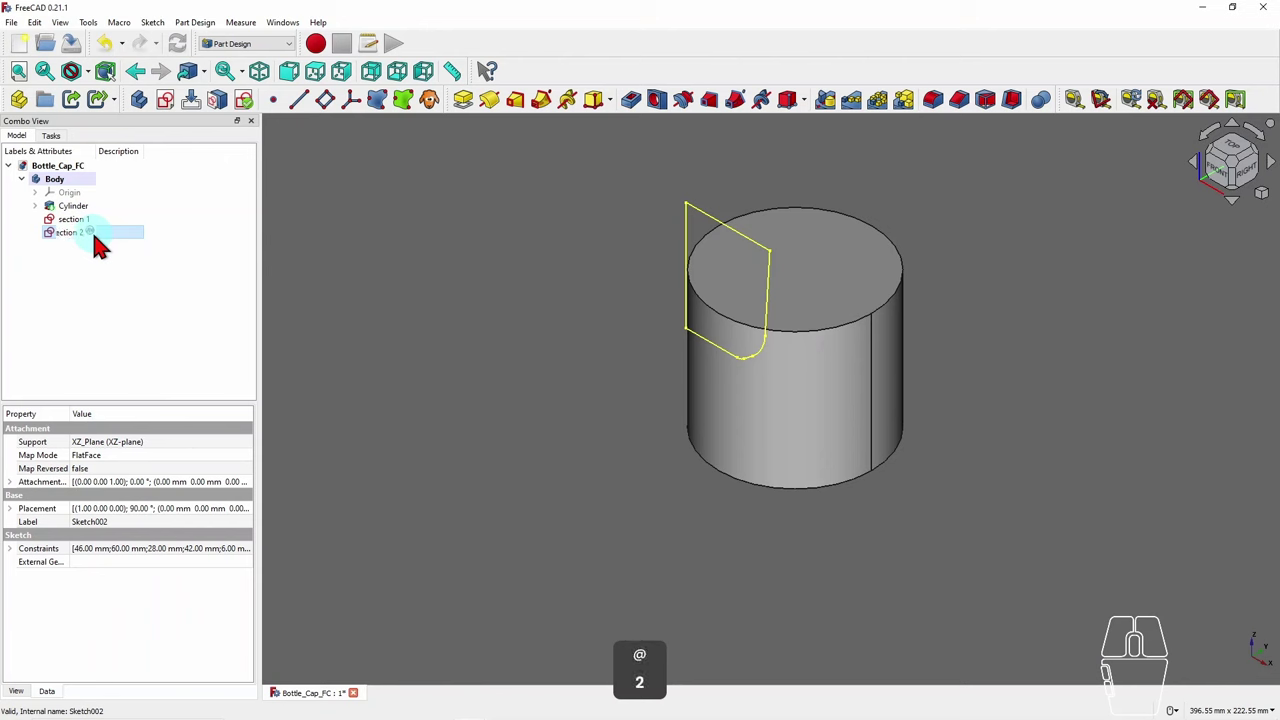
{"action": "left_click", "coordinate": [134, 267]}
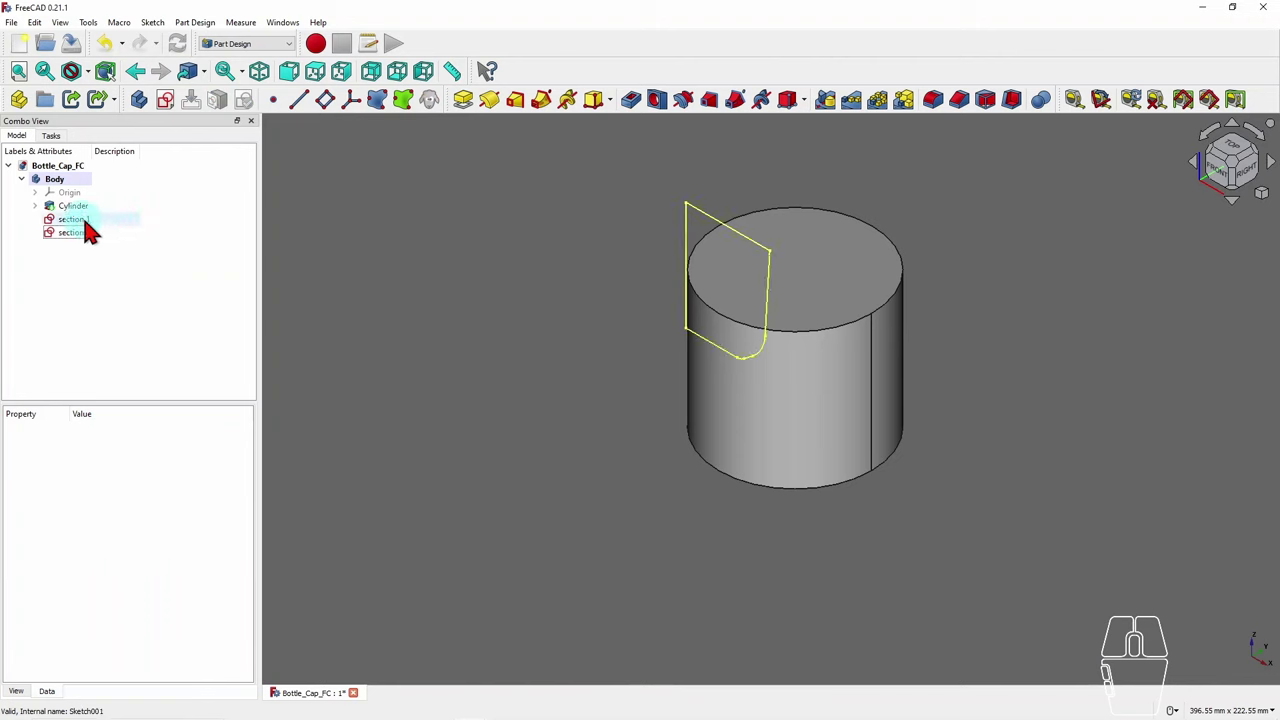
{"action": "left_click", "coordinate": [85, 220]}
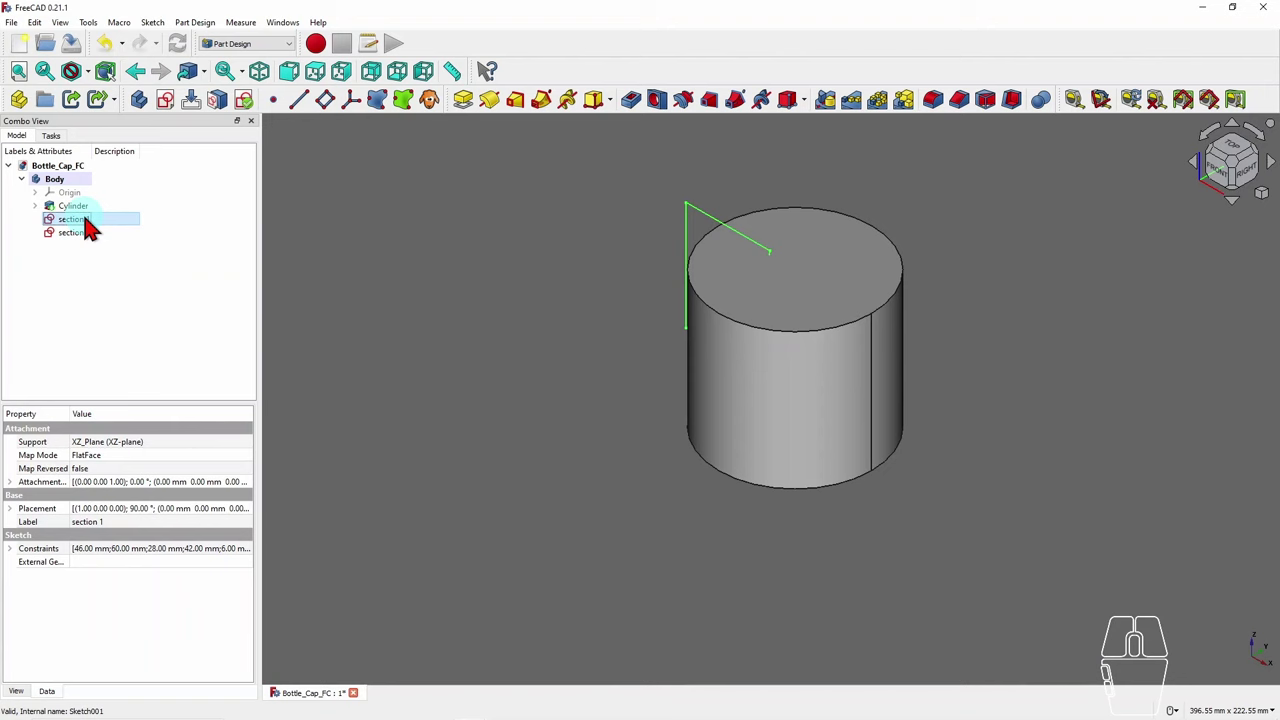
- Toggle sketch visibility until section 1 is hidden and section 2 is shown
{"action": "key", "text": "space"}
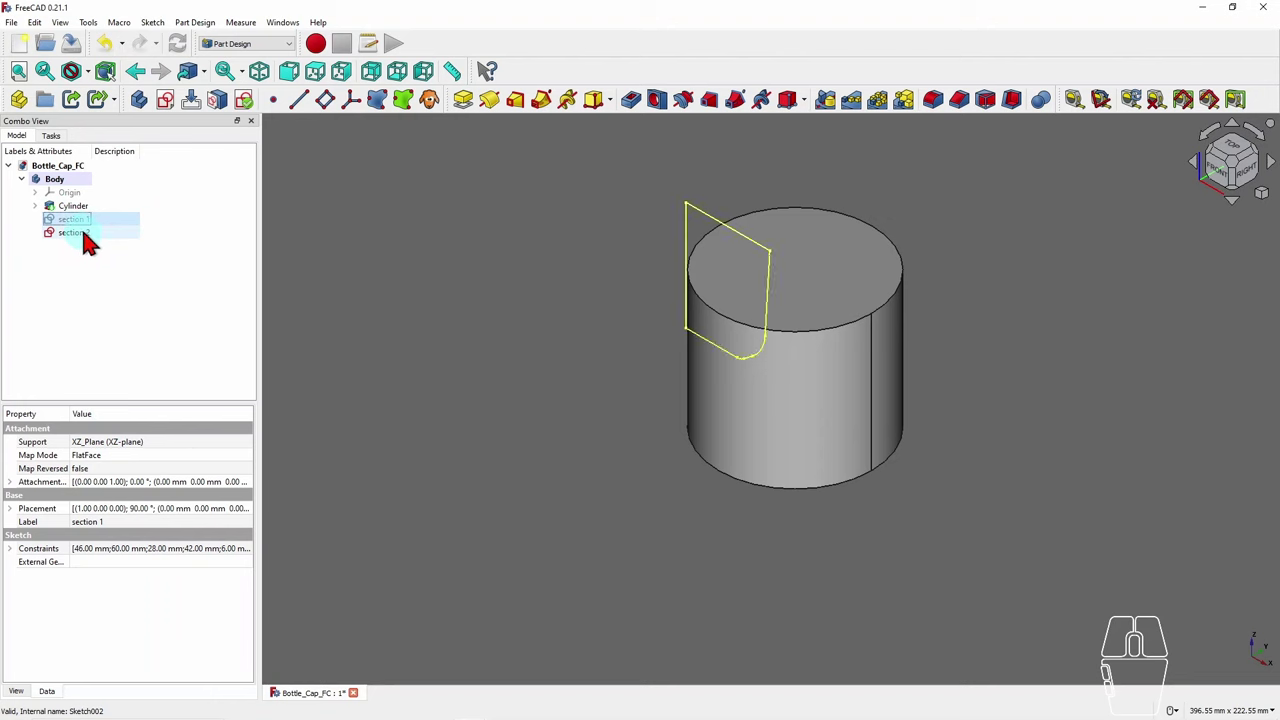
{"action": "left_click", "coordinate": [84, 238]}
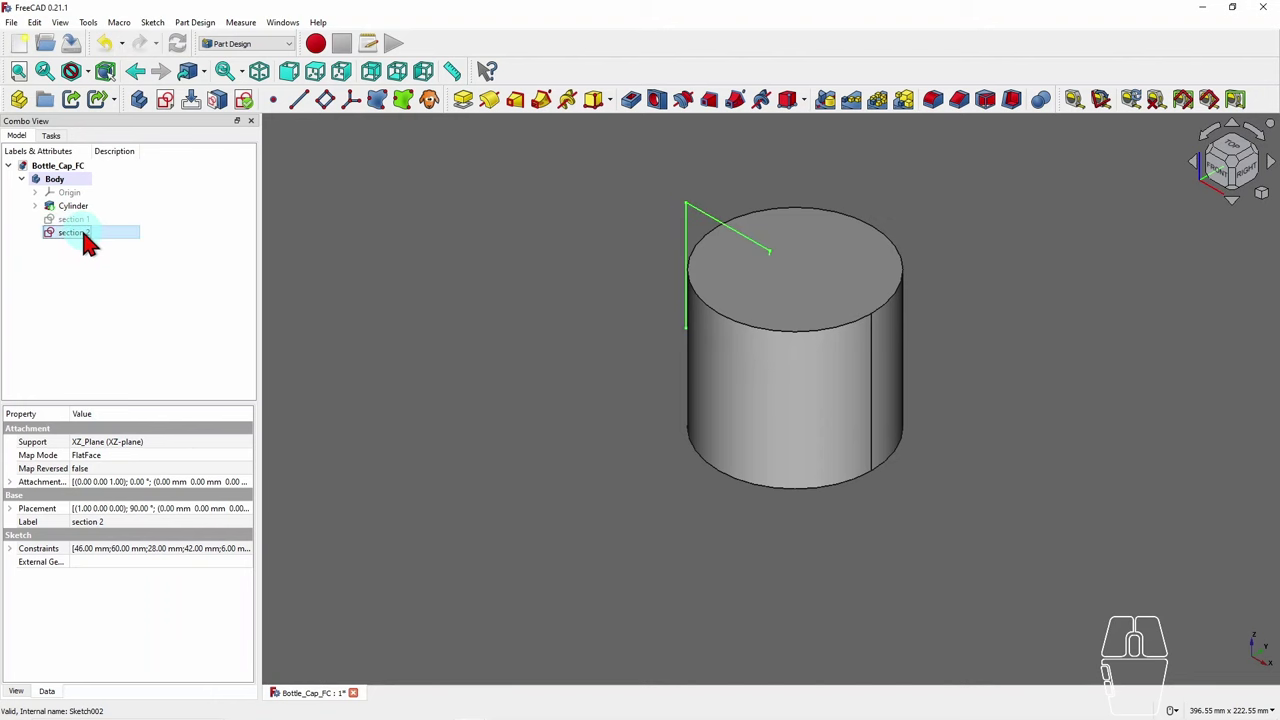
{"action": "key", "text": "space"}
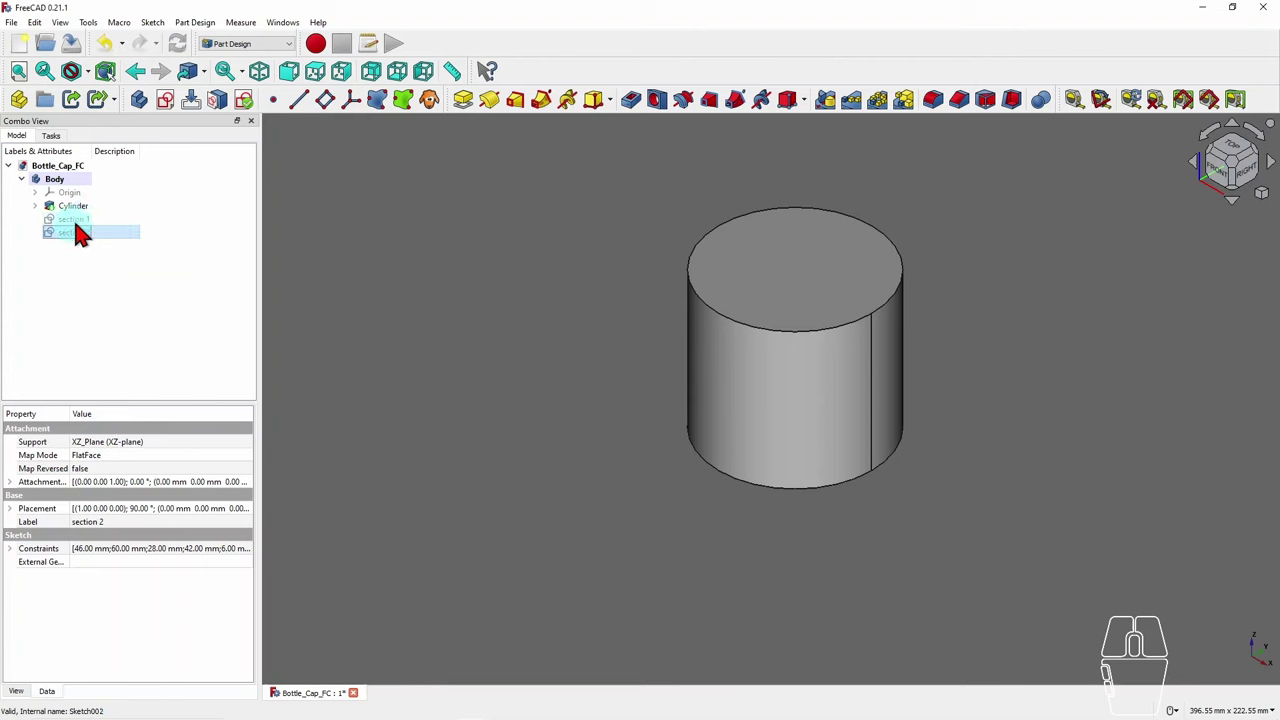
{"action": "left_click", "coordinate": [71, 218]}
{"action": "key", "text": "space"}
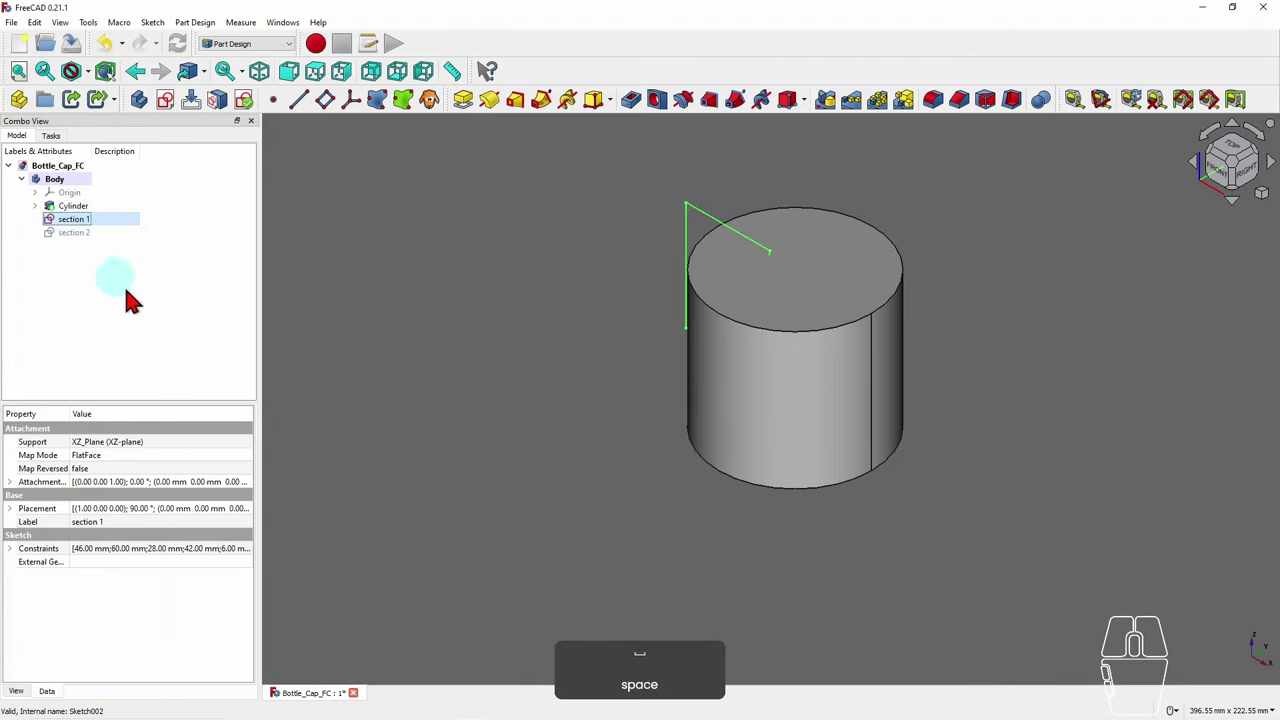
{"action": "left_click", "coordinate": [84, 234]}
{"action": "left_click", "coordinate": [82, 213]}
{"action": "key", "text": "space"}
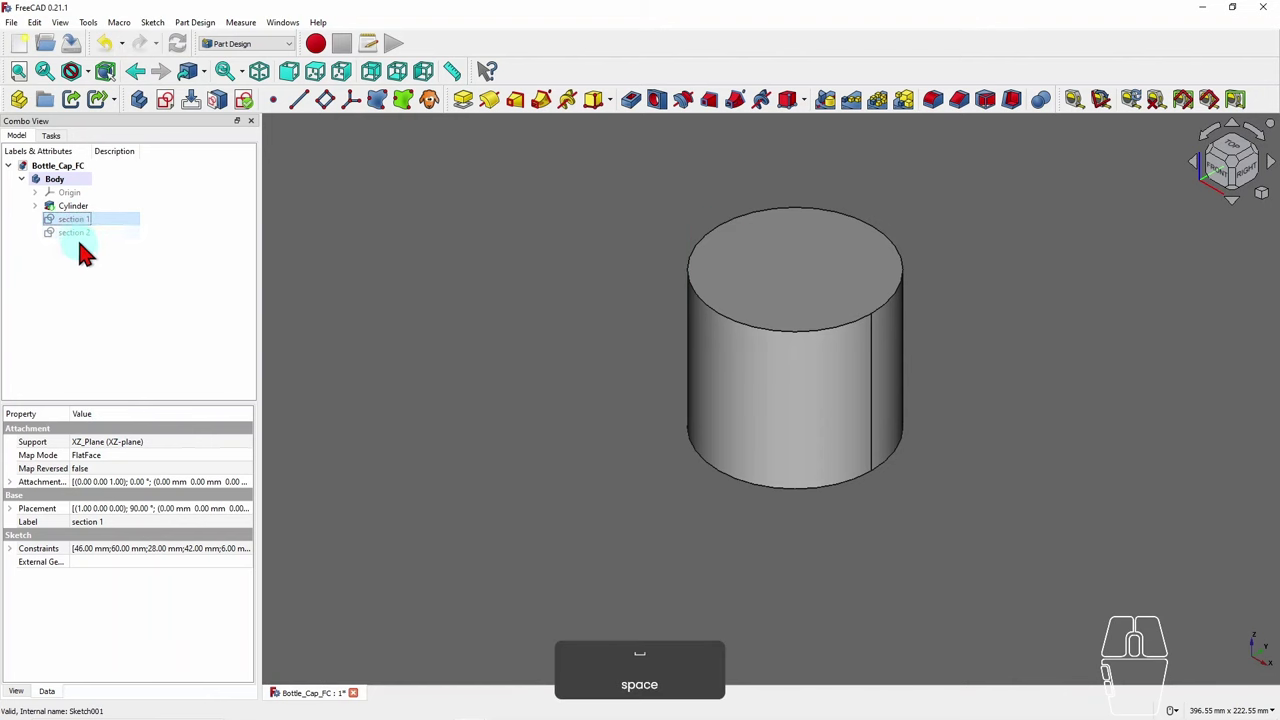
{"action": "left_click", "coordinate": [78, 229], "text": "ctrl"}
{"action": "left_click", "coordinate": [78, 229]}
{"action": "key", "text": "space"}
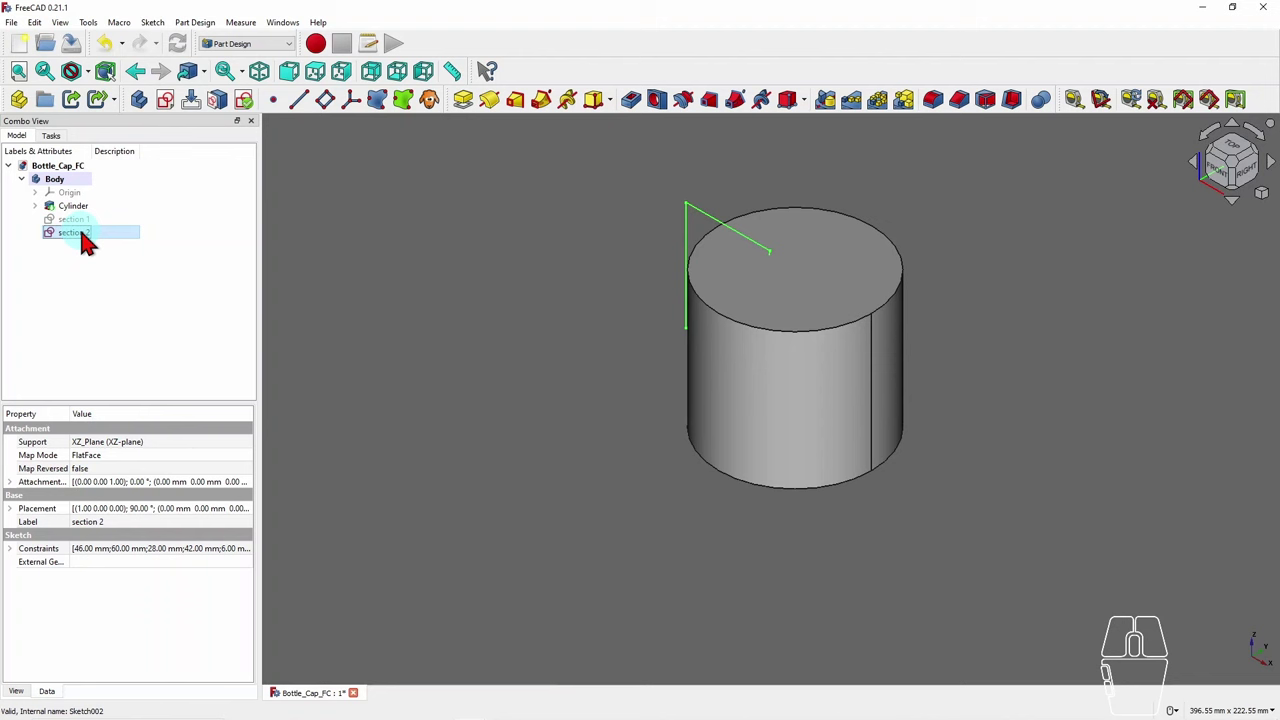
- Open section 2 and check its 46 mm width dimension without changing it
{"action": "double_click", "coordinate": [84, 238]}
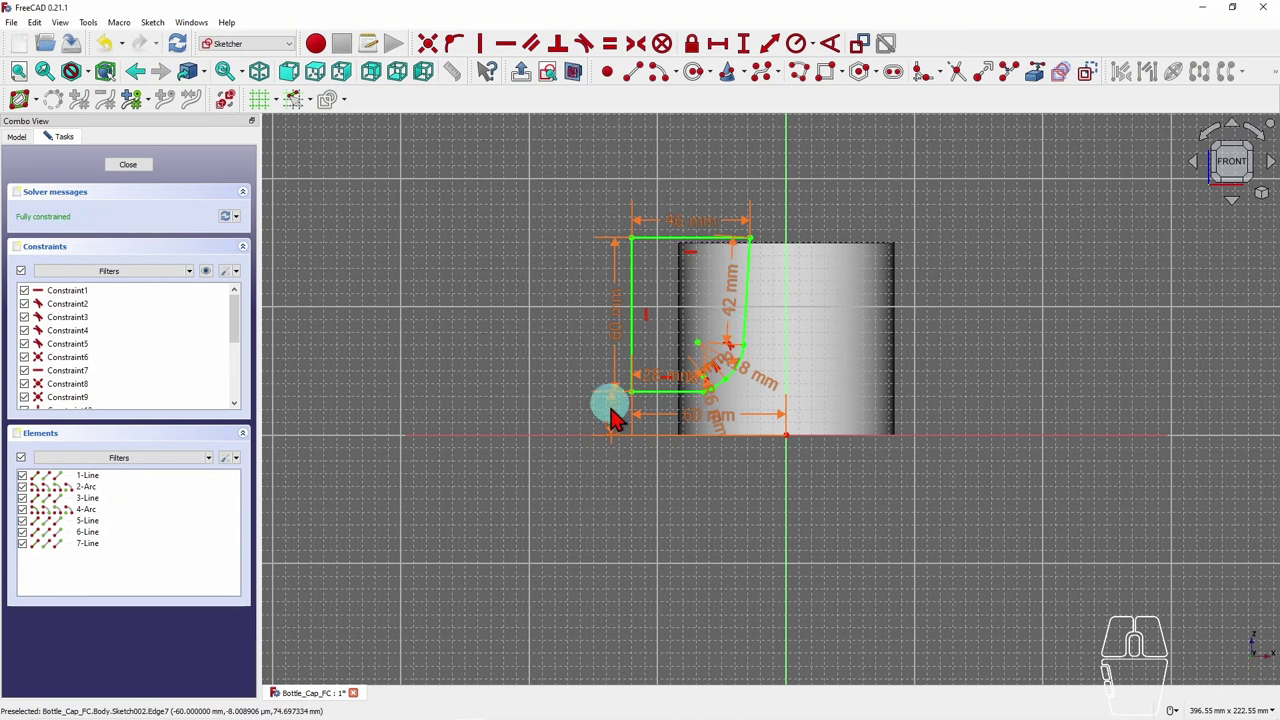
{"action": "double_click", "coordinate": [700, 238]}
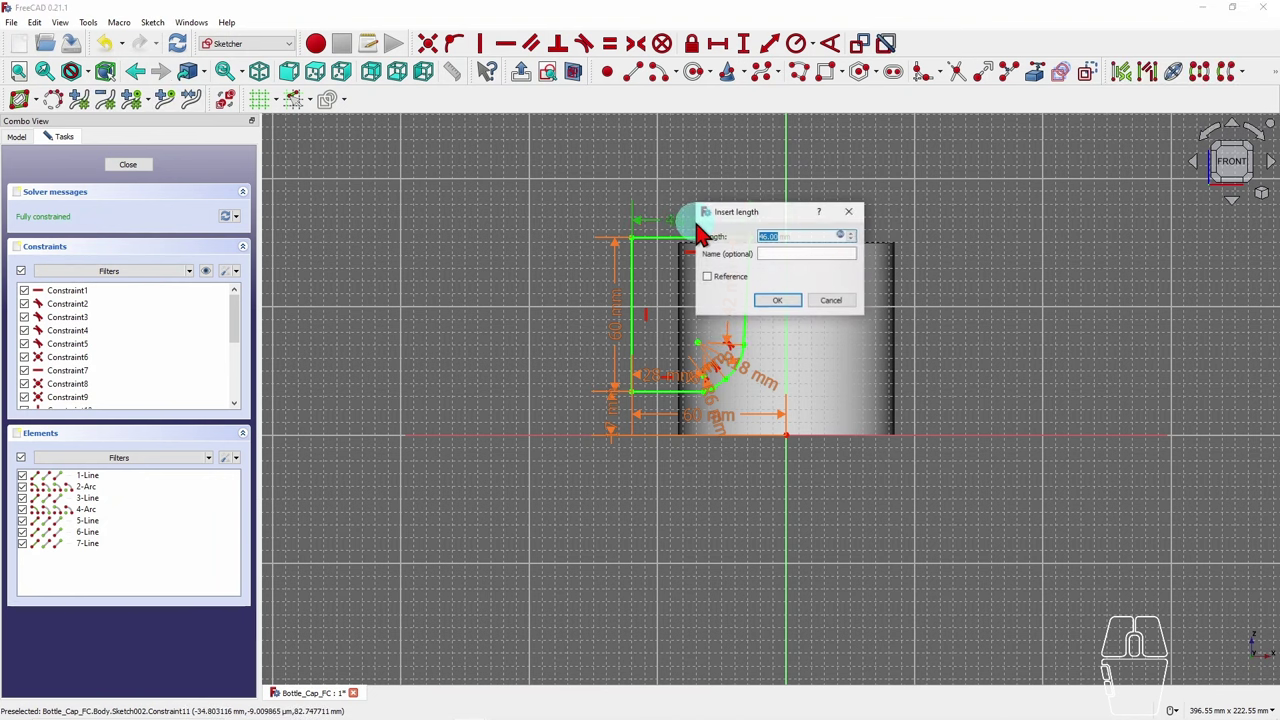
{"action": "left_click", "coordinate": [768, 256]}
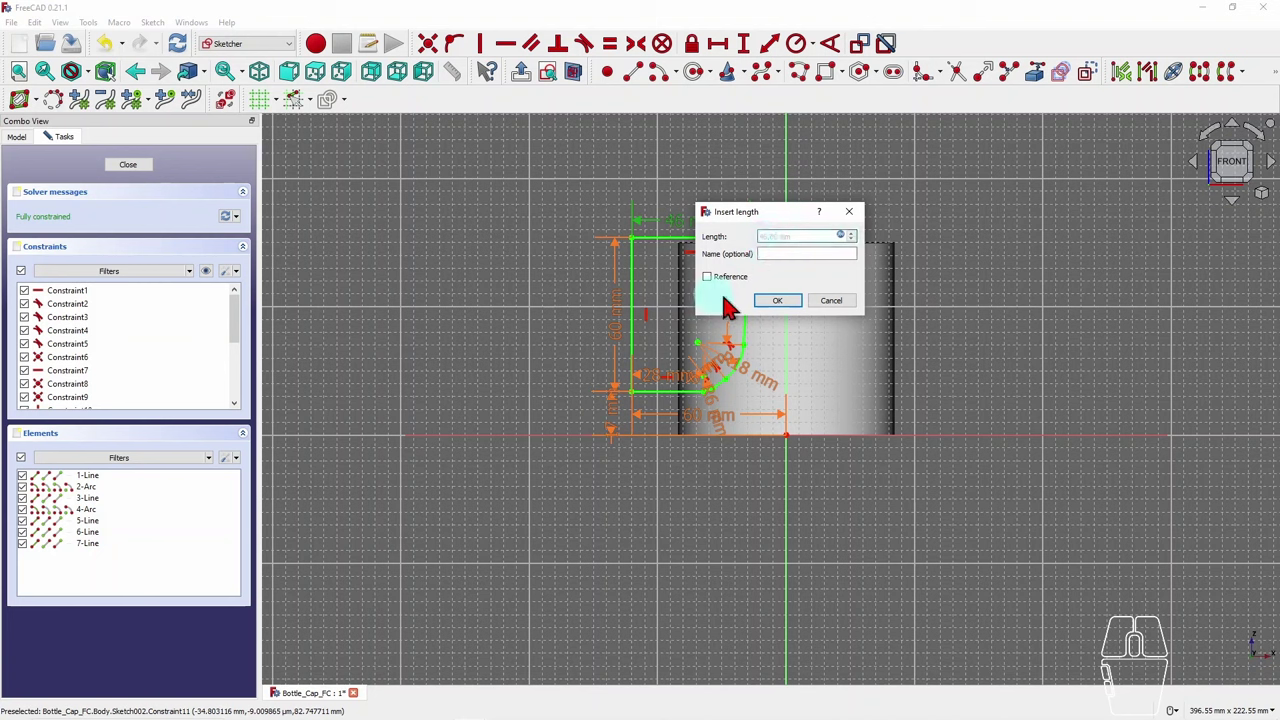
{"action": "left_click", "coordinate": [830, 300]}
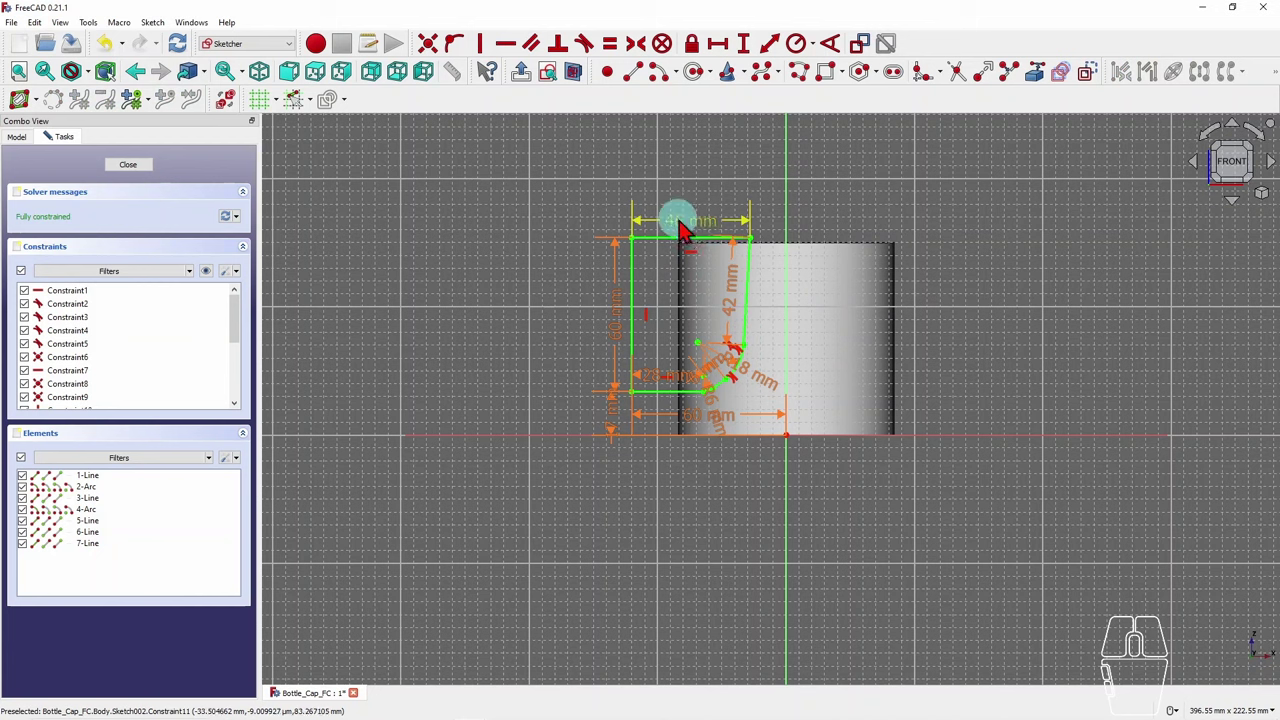
- Close the section 2 sketch and make the section 1 profile visible
{"action": "left_click", "coordinate": [130, 166]}
{"action": "left_click", "coordinate": [130, 166]}
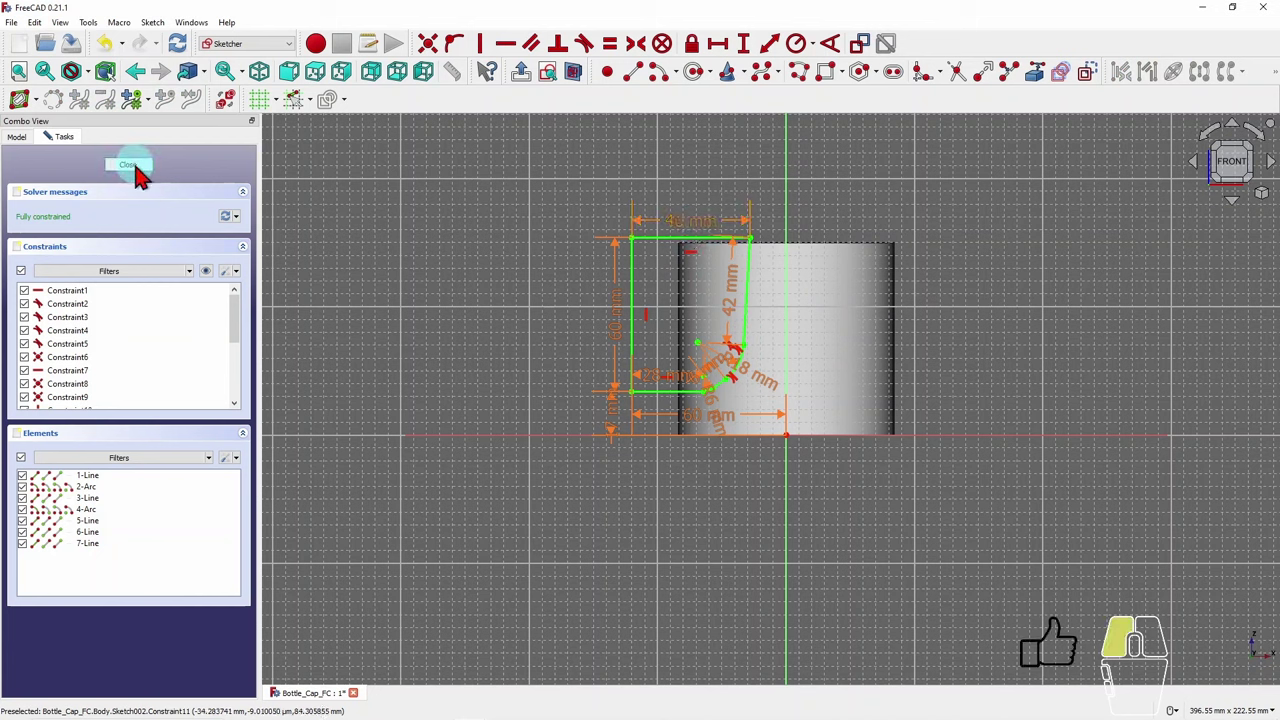
{"action": "left_click", "coordinate": [132, 168]}
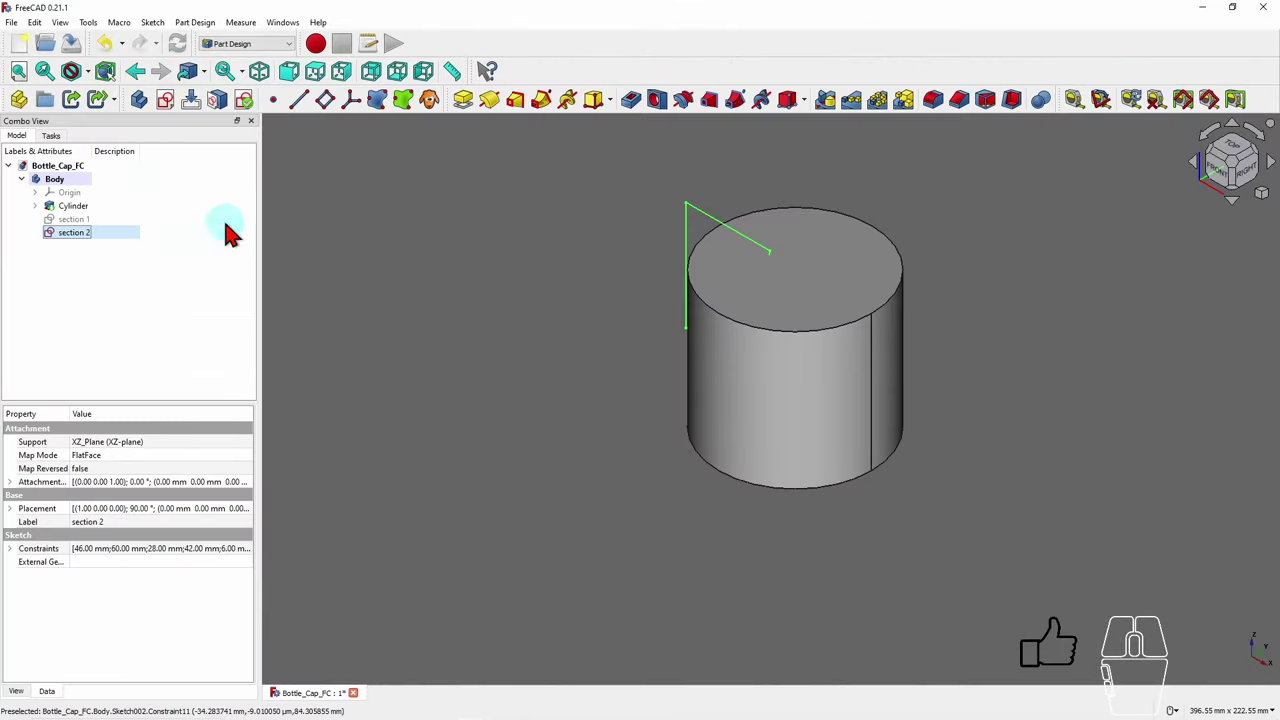
{"action": "left_click", "coordinate": [68, 221]}
{"action": "key", "text": "space"}
- Change section 1's top width dimension from 46 mm to 47 mm and close the sketch
{"action": "left_click", "coordinate": [72, 225]}
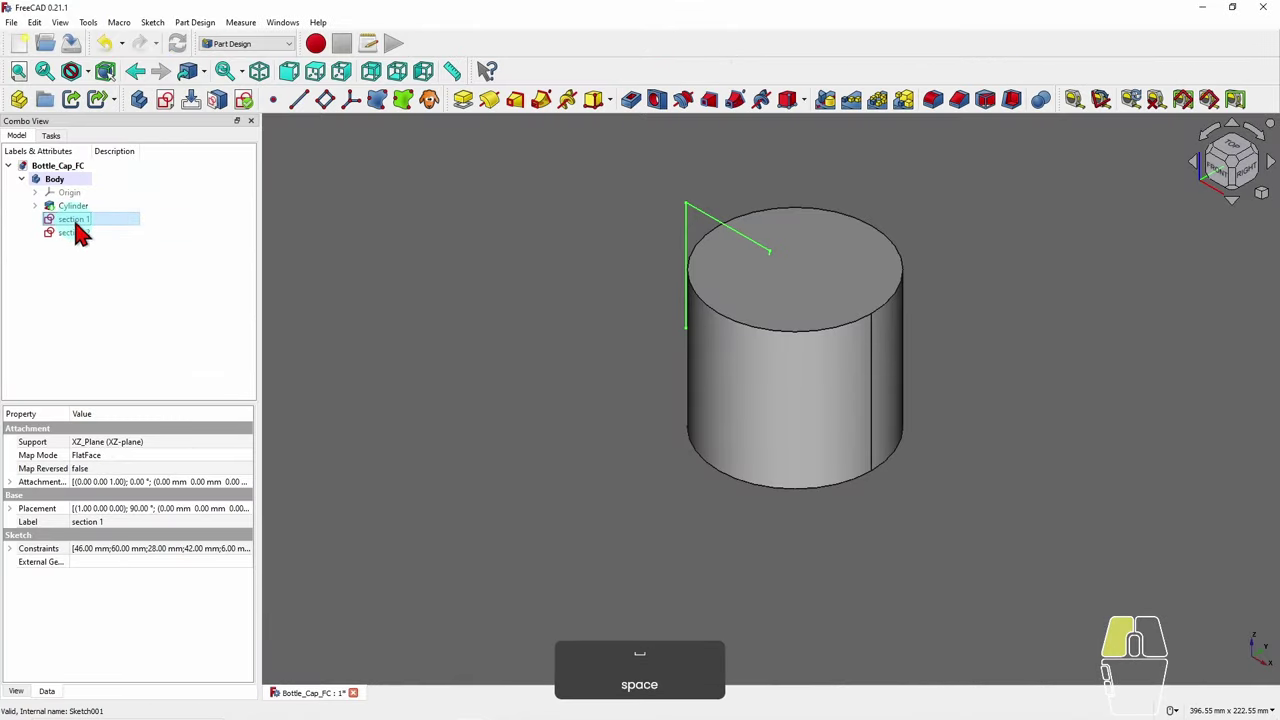
{"action": "double_click", "coordinate": [74, 222]}
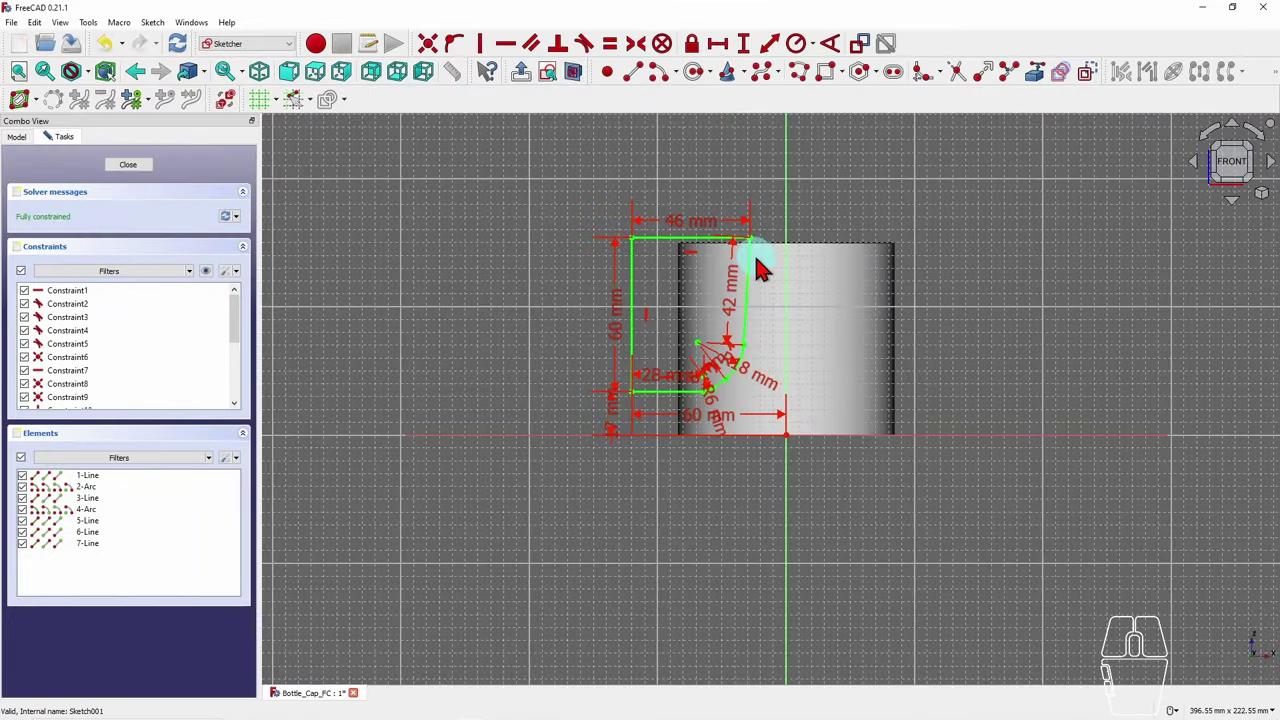
{"action": "left_click", "coordinate": [672, 220]}
{"action": "double_click", "coordinate": [675, 228]}
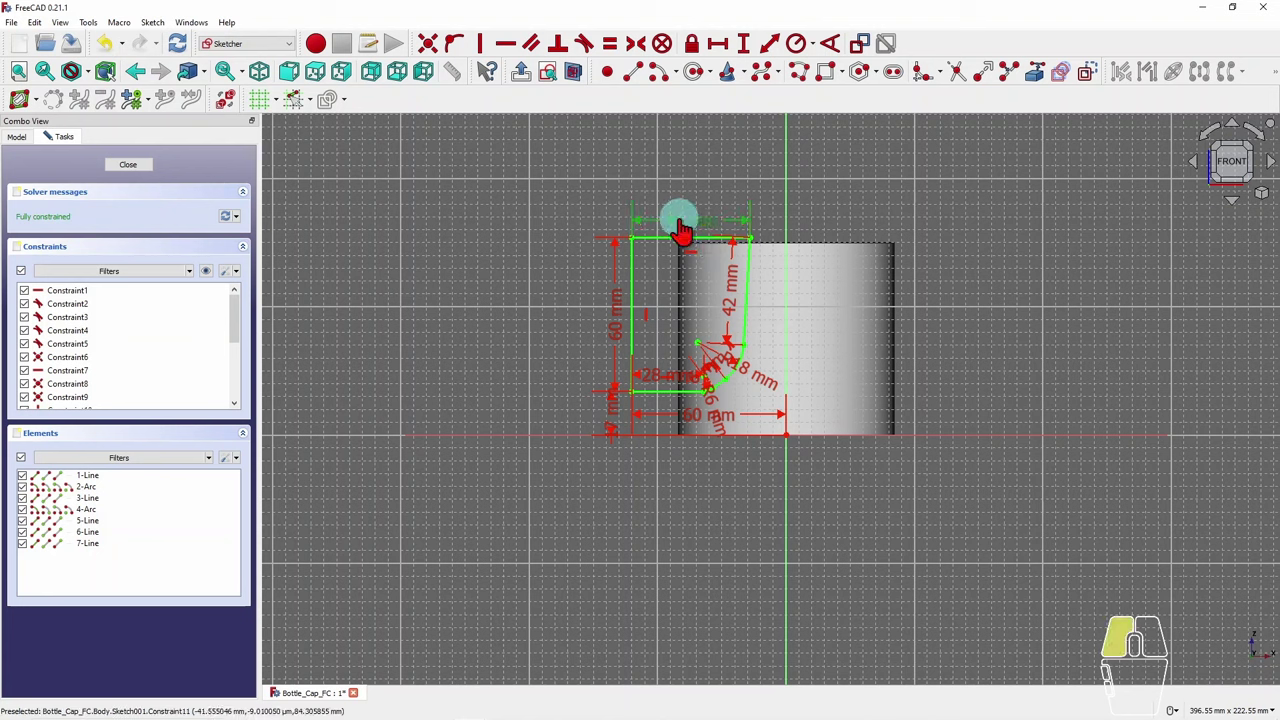
{"action": "type", "text": "47"}
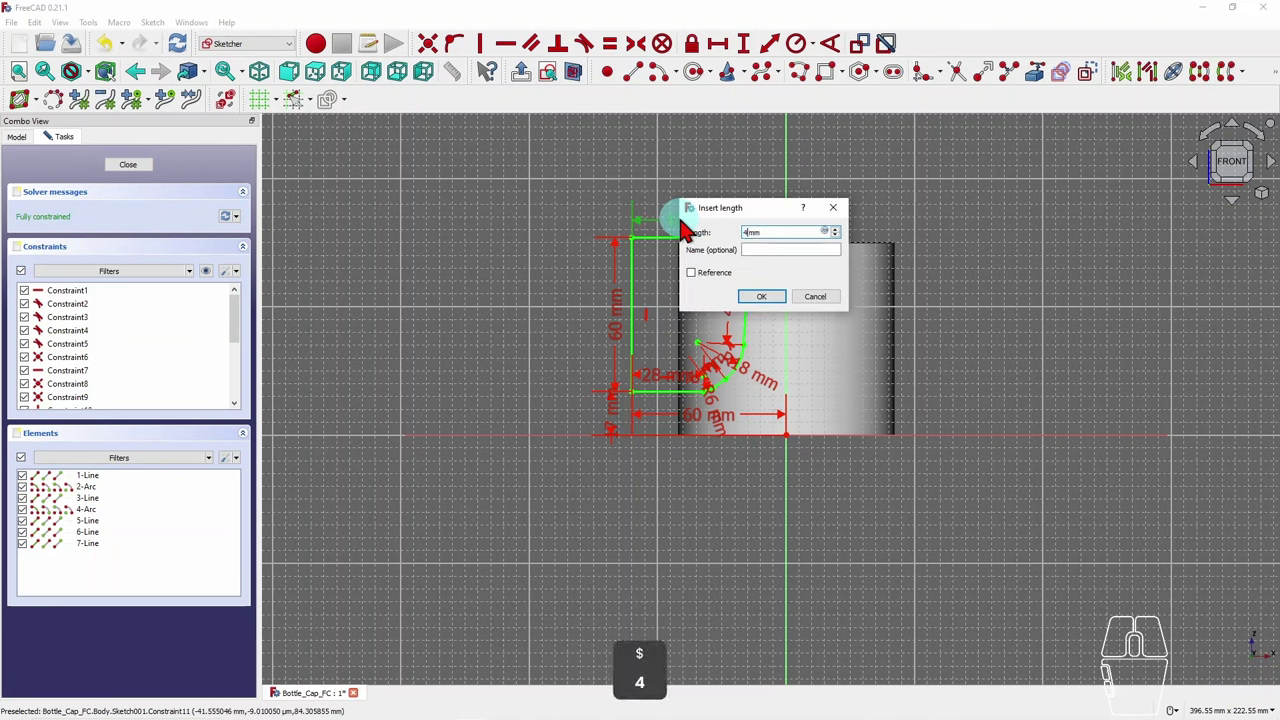
{"action": "left_click", "coordinate": [765, 297]}
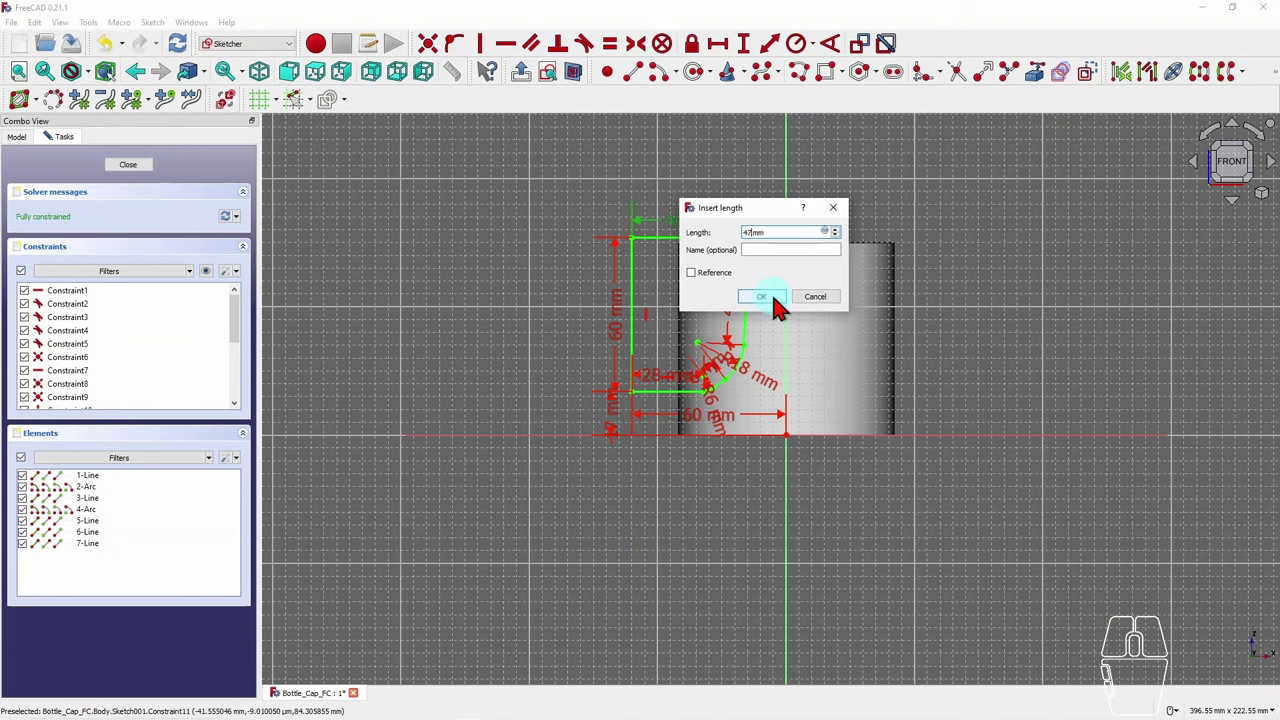
{"action": "left_click", "coordinate": [132, 167]}
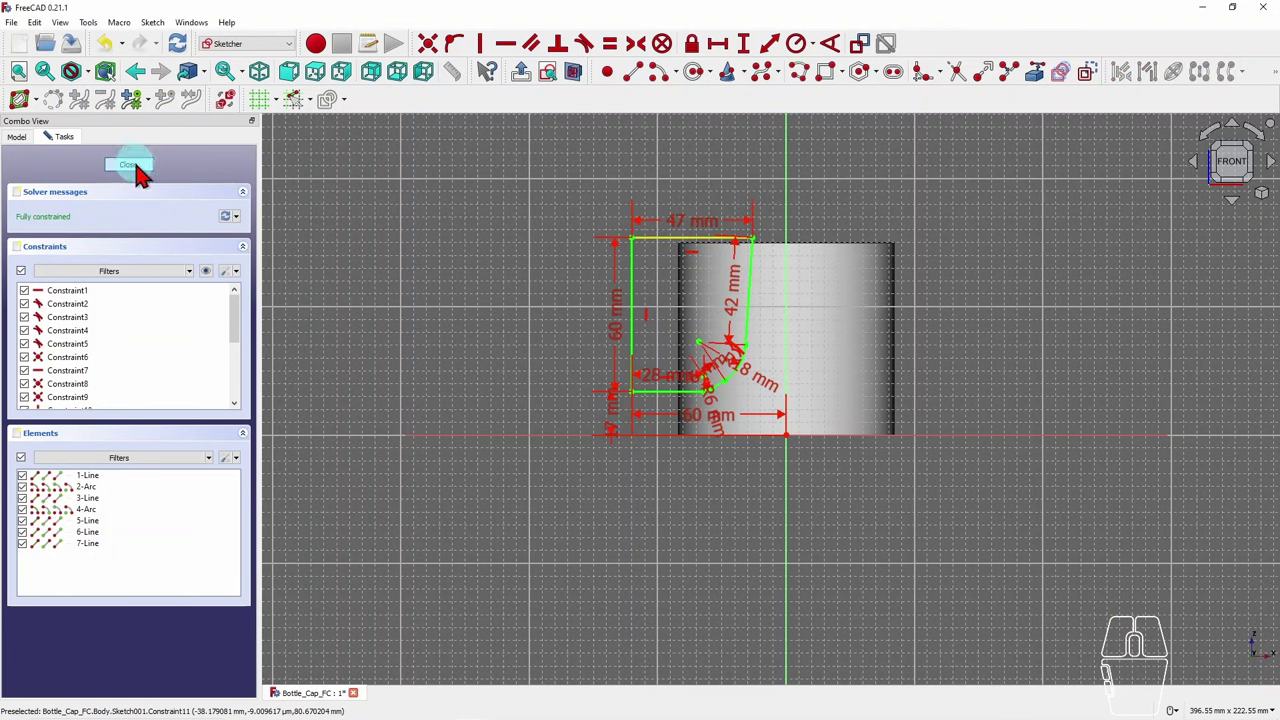
- Open the section 2 sketch for review, close it, and reselect section 1
{"action": "left_click", "coordinate": [69, 234]}
{"action": "double_click", "coordinate": [70, 234]}
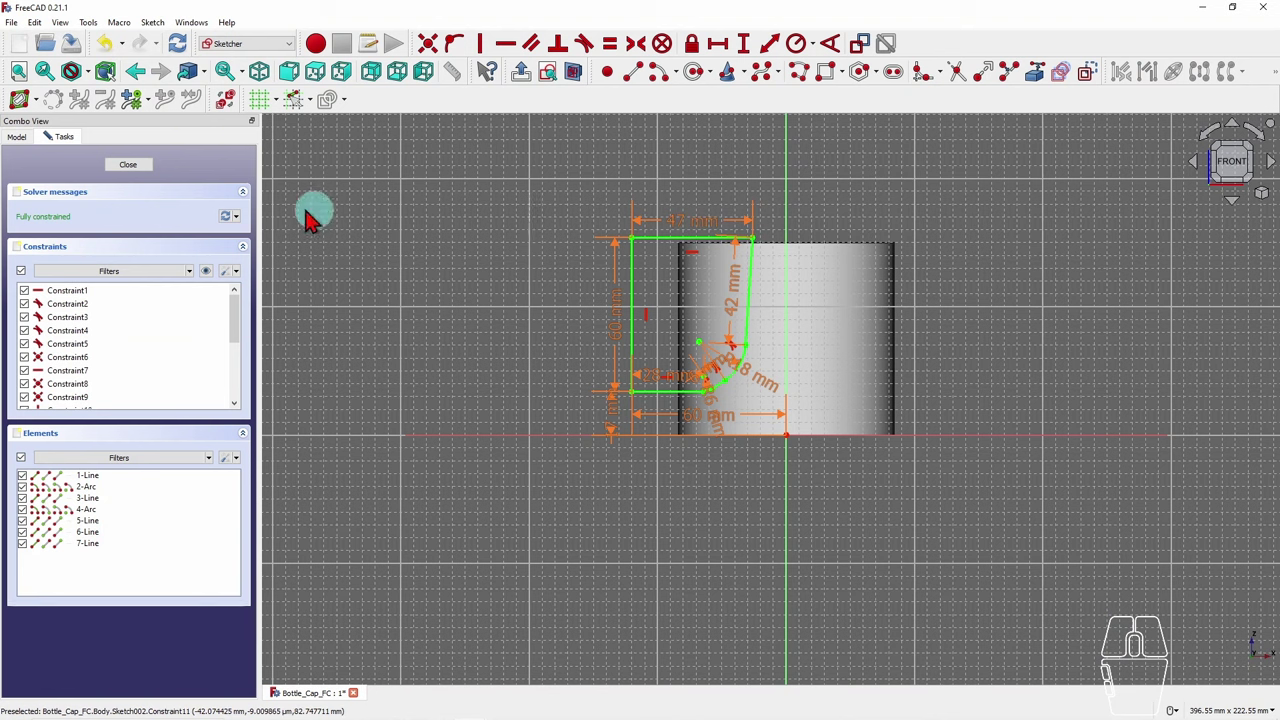
{"action": "left_click", "coordinate": [124, 167]}
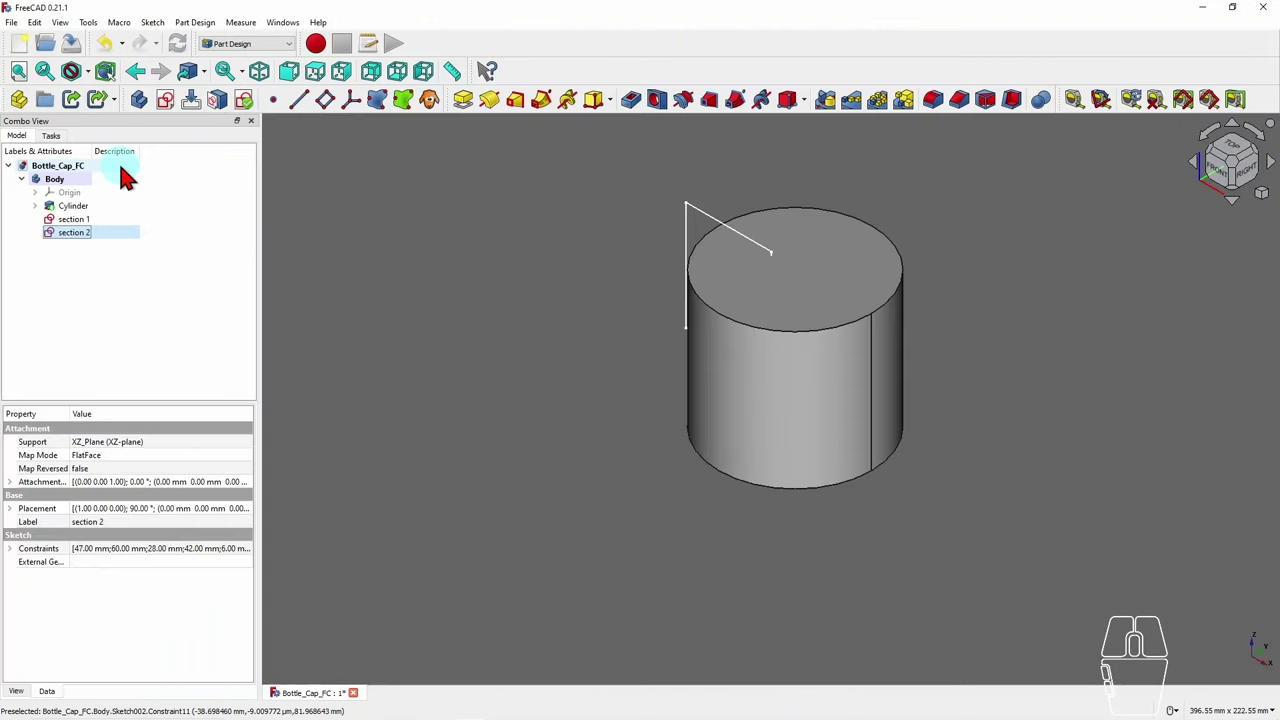
{"action": "left_click", "coordinate": [86, 221]}
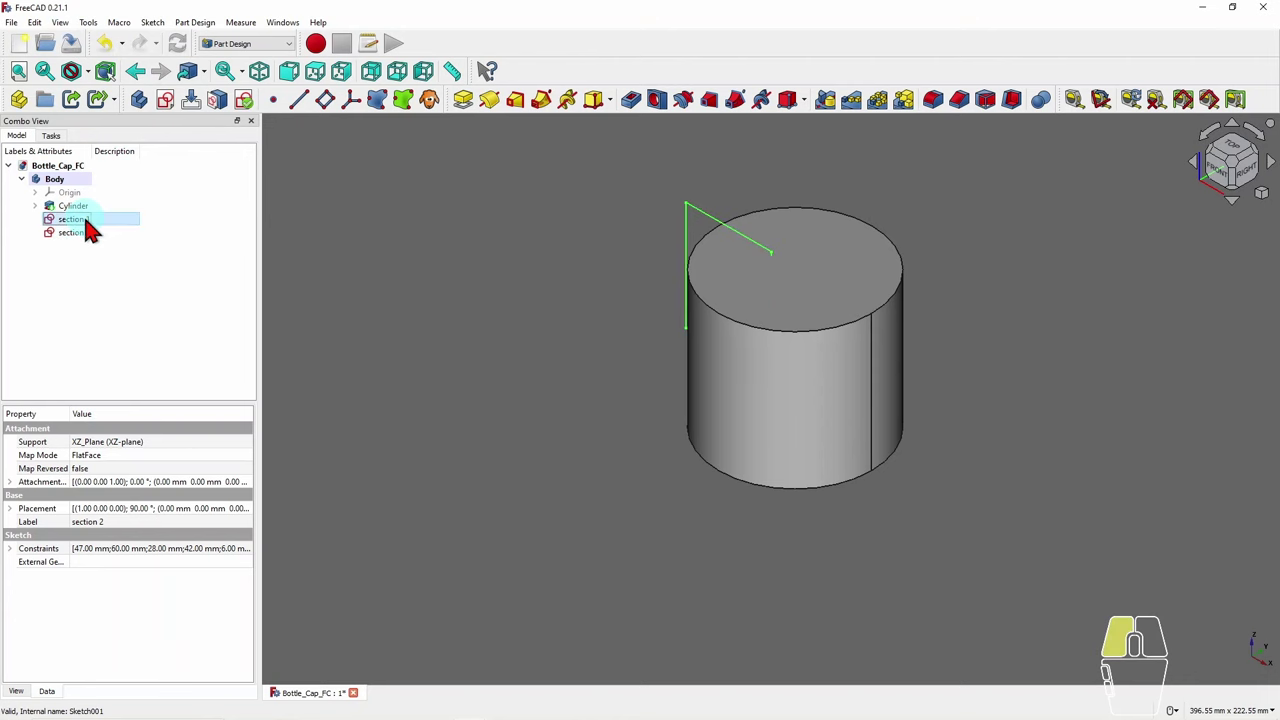
- Change section 1's top width from 47 mm back to 46 mm and close the sketch
{"action": "double_click", "coordinate": [718, 218]}
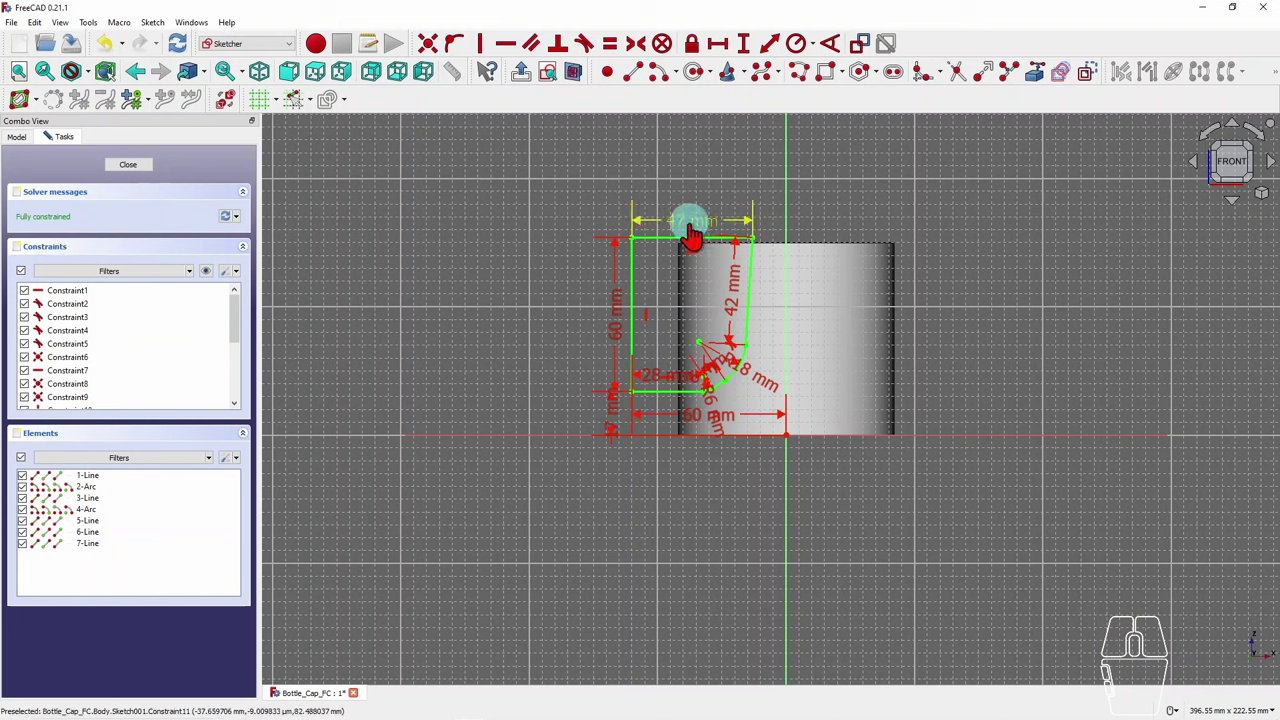
{"action": "double_click", "coordinate": [690, 232]}
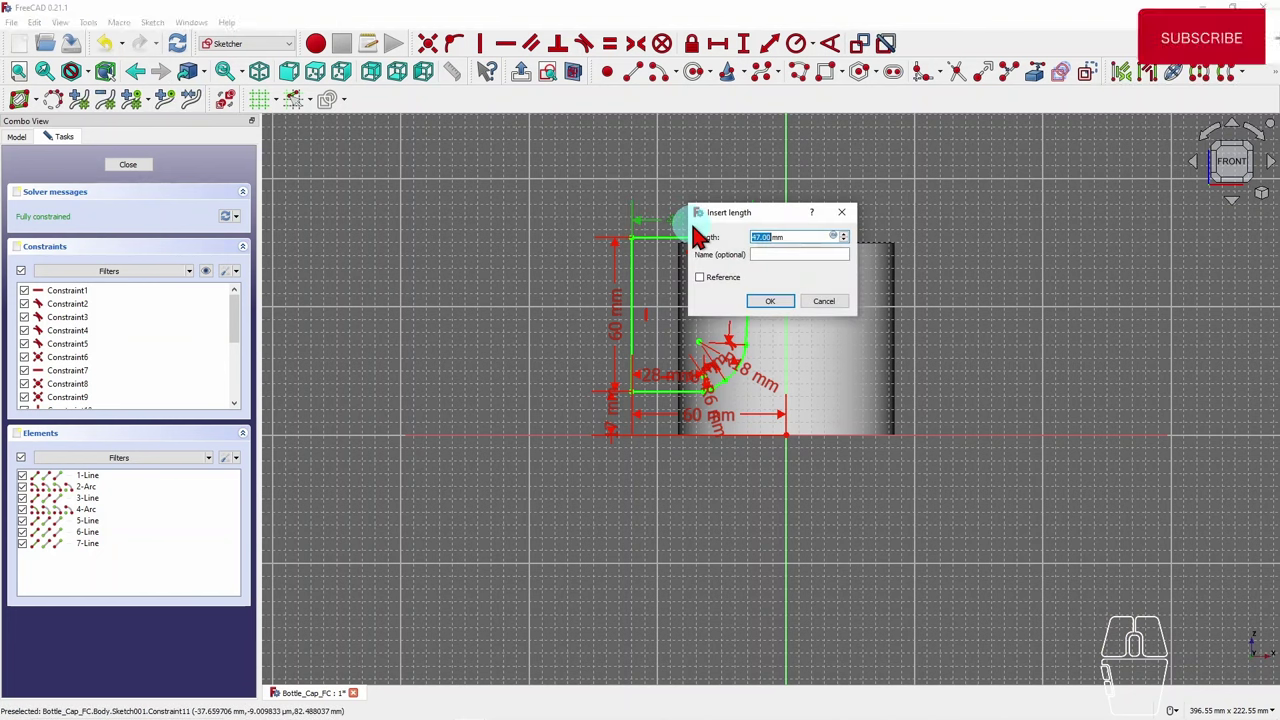
{"action": "type", "text": "46"}
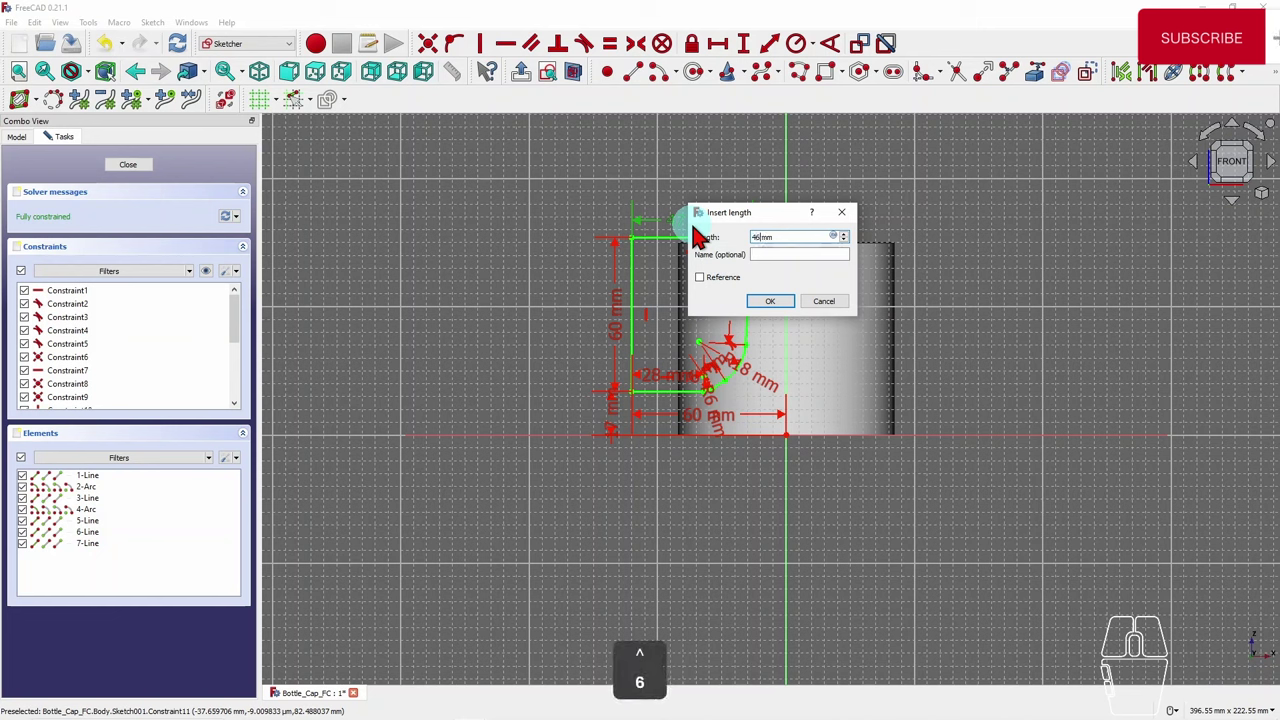
{"action": "left_click", "coordinate": [770, 301]}
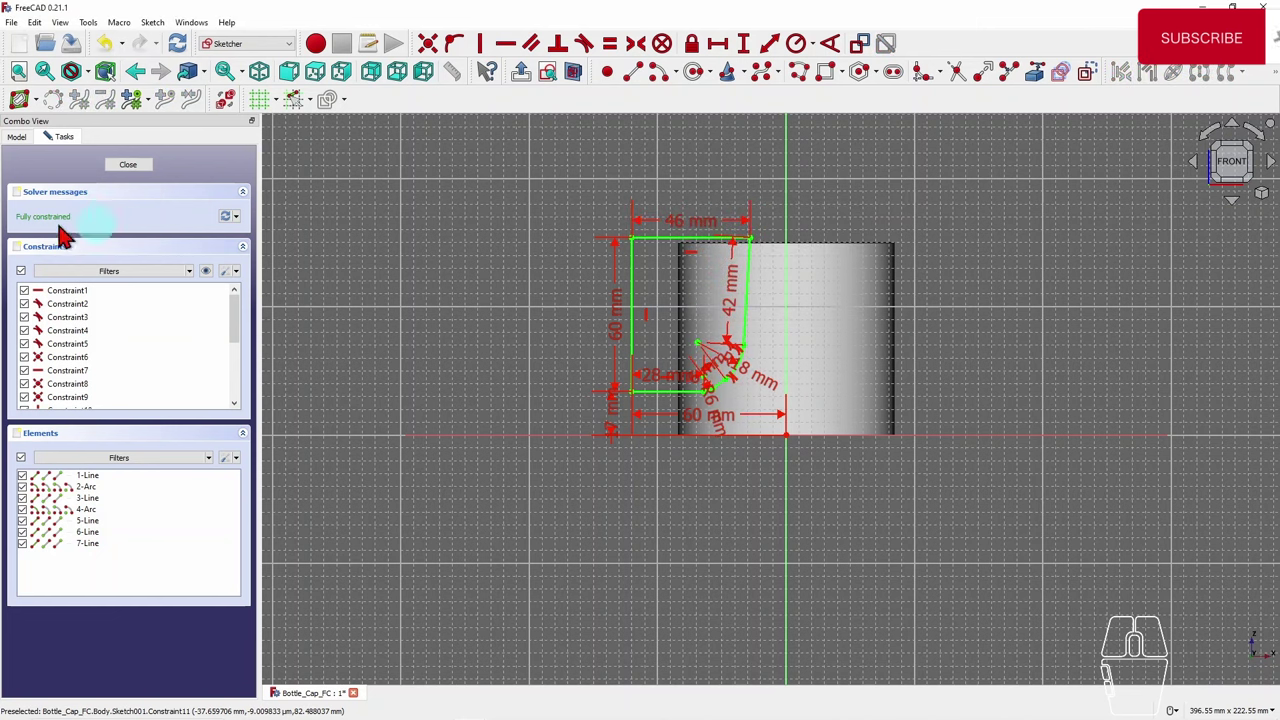
{"action": "left_click", "coordinate": [133, 166]}
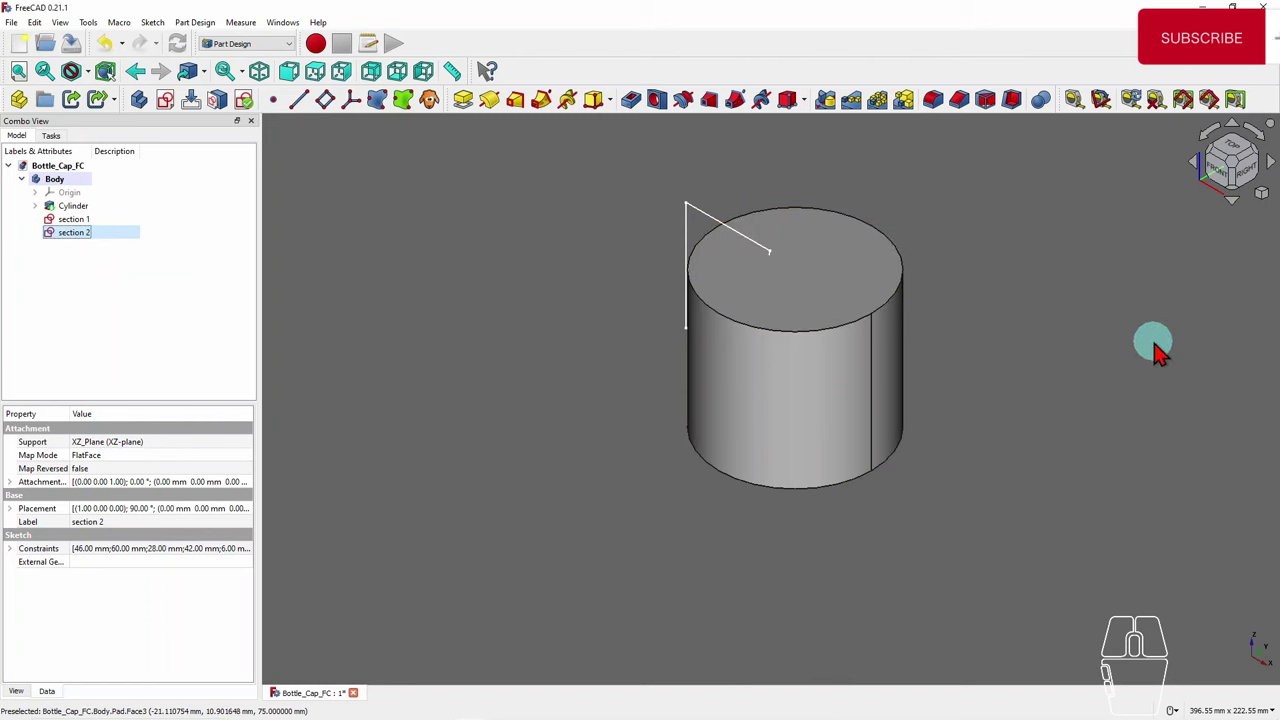
- Flip section 2's attachment sides so its profile mirrors section 1 across the cylinder
{"action": "right_click", "coordinate": [68, 240]}
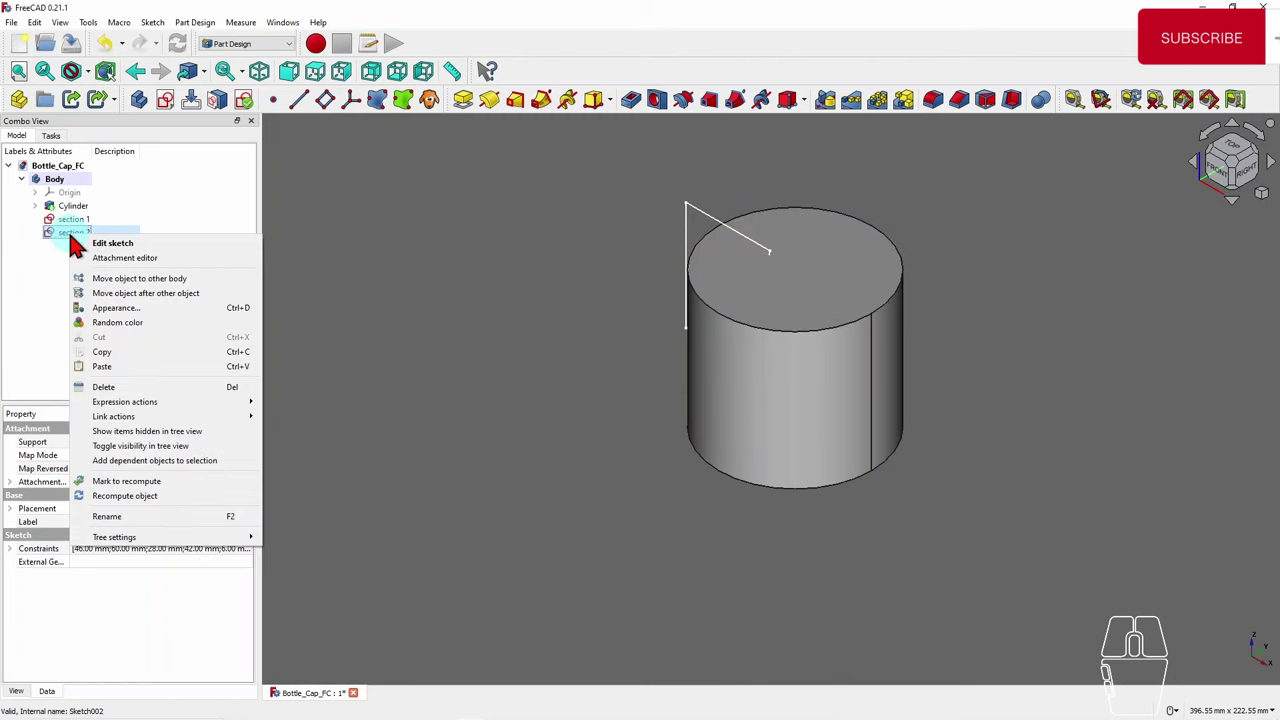
{"action": "left_click", "coordinate": [131, 259]}
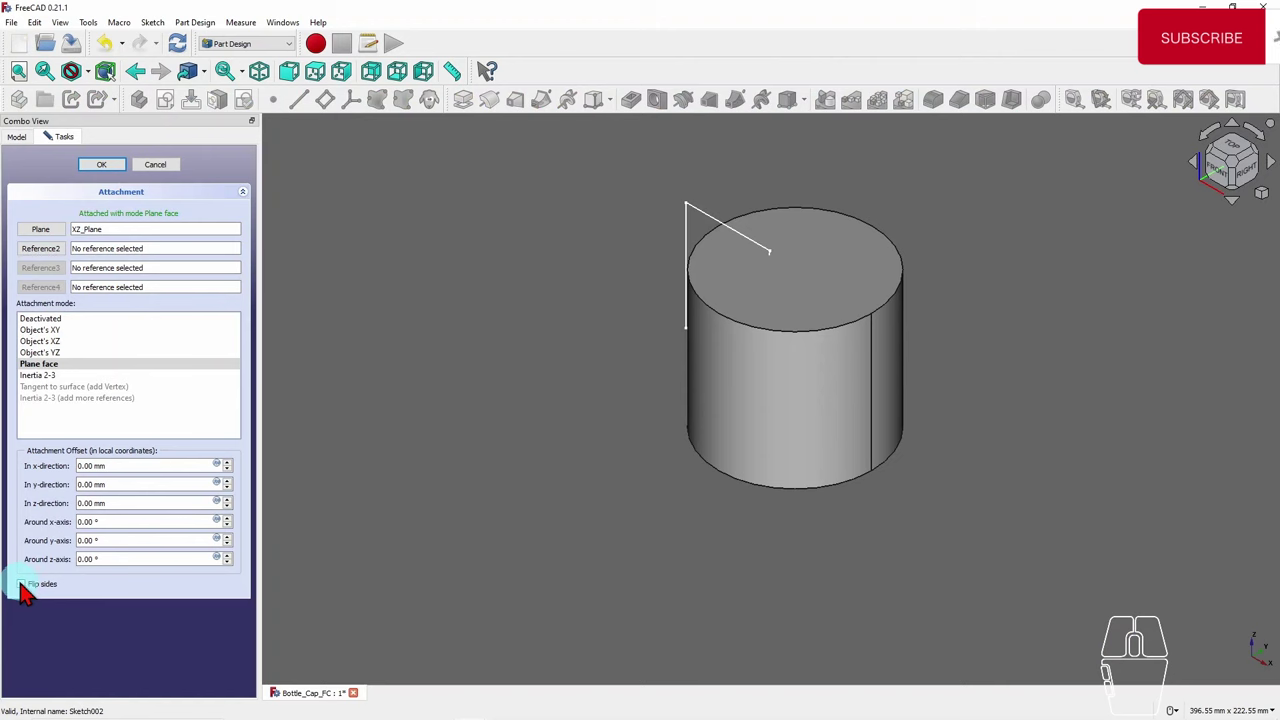
{"action": "left_click", "coordinate": [21, 584]}
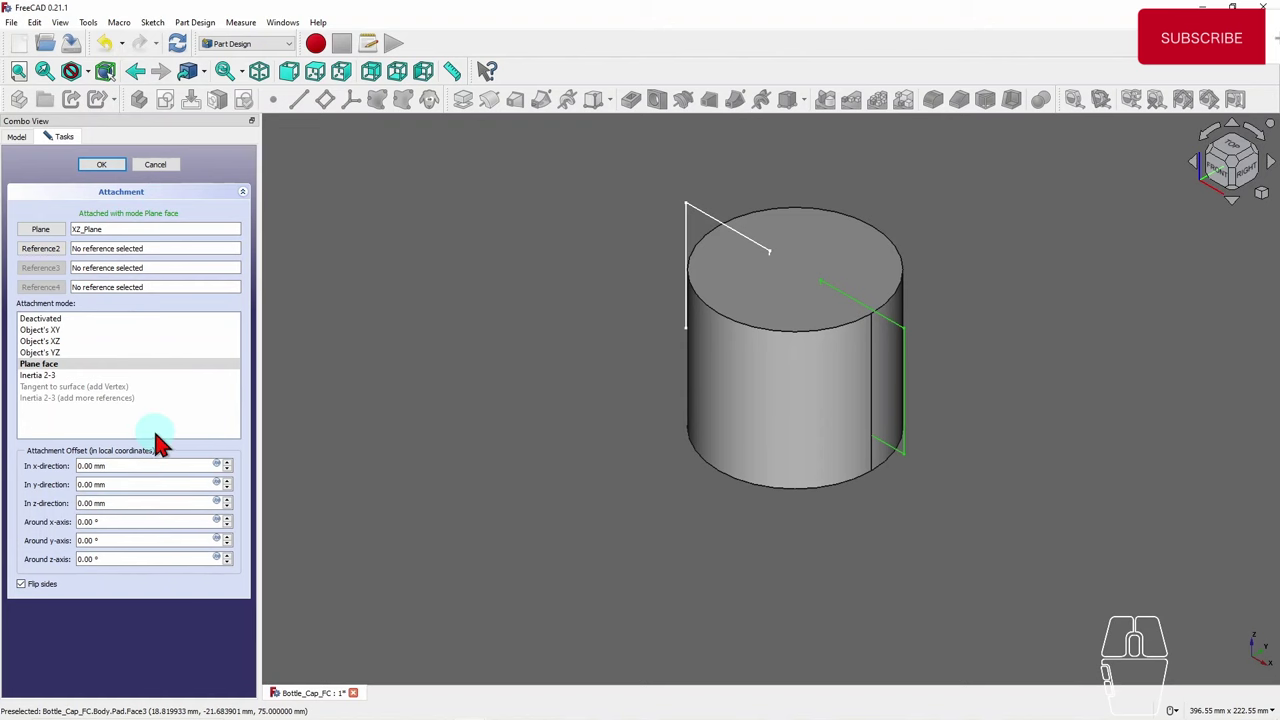
{"action": "left_click", "coordinate": [106, 167]}
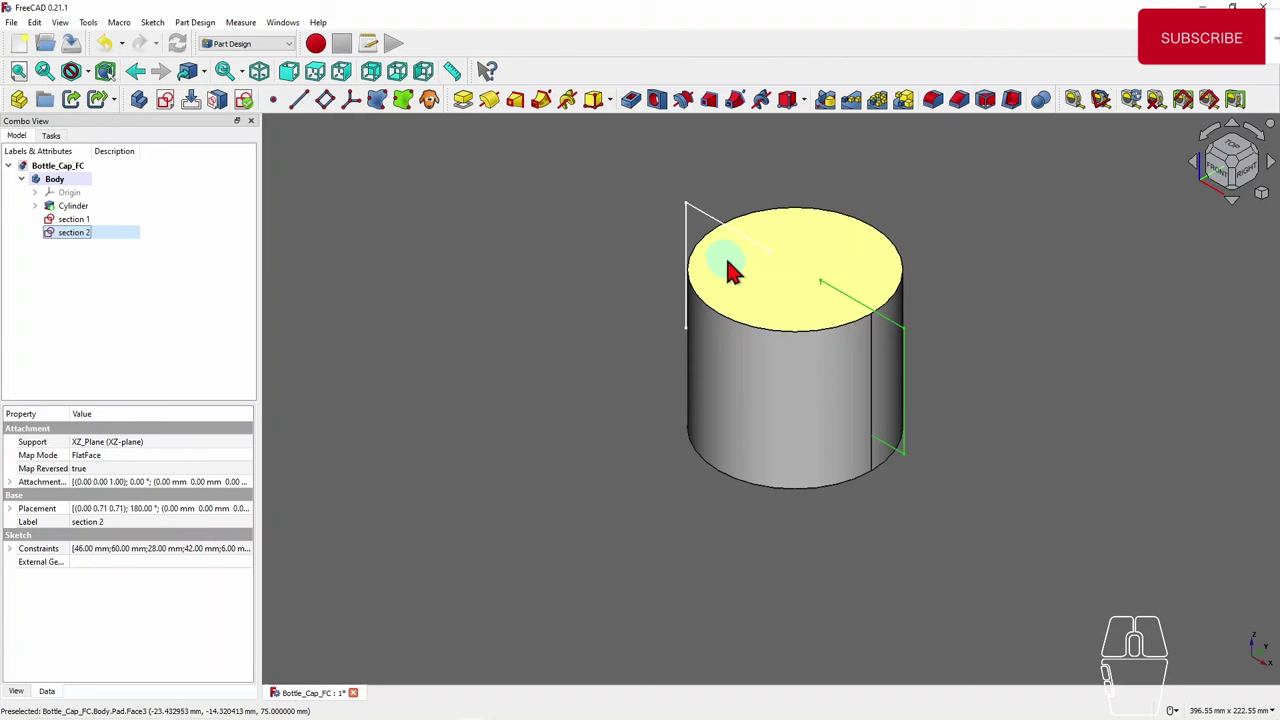
{"action": "left_click", "coordinate": [1138, 410]}
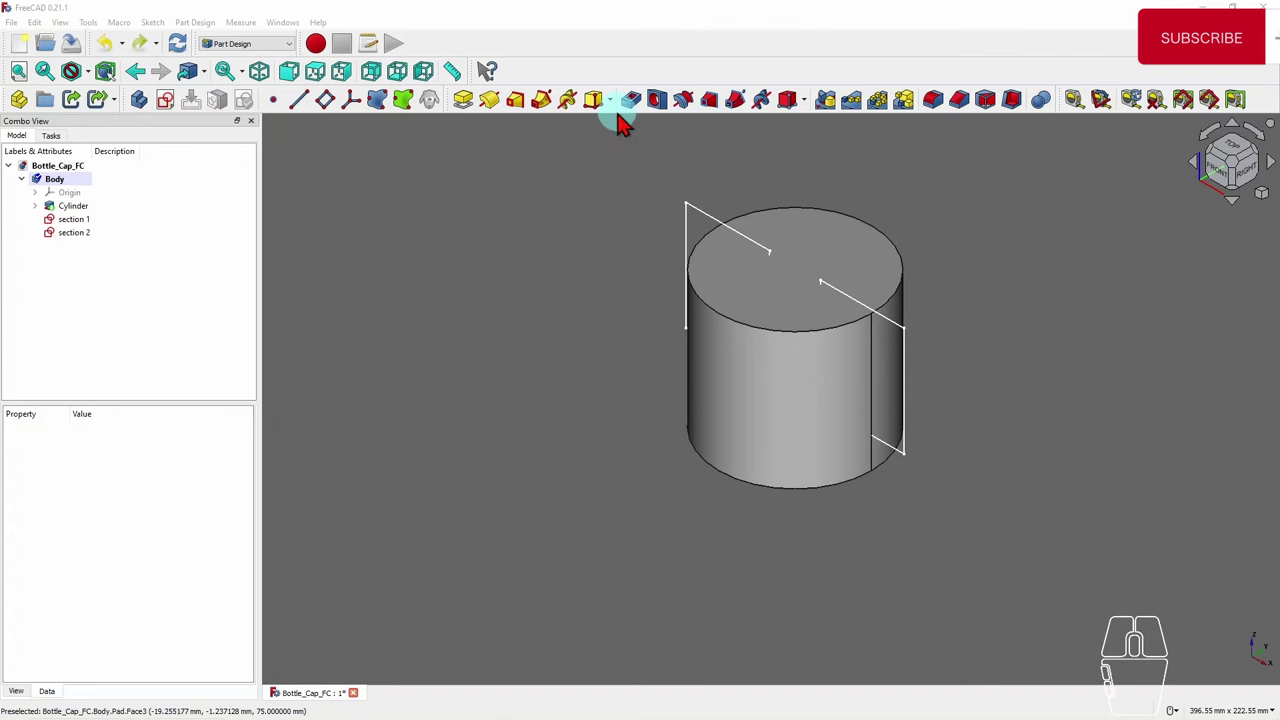
{"action": "left_click_drag", "start_coordinate": [620, 120], "coordinate": [643, 119]}
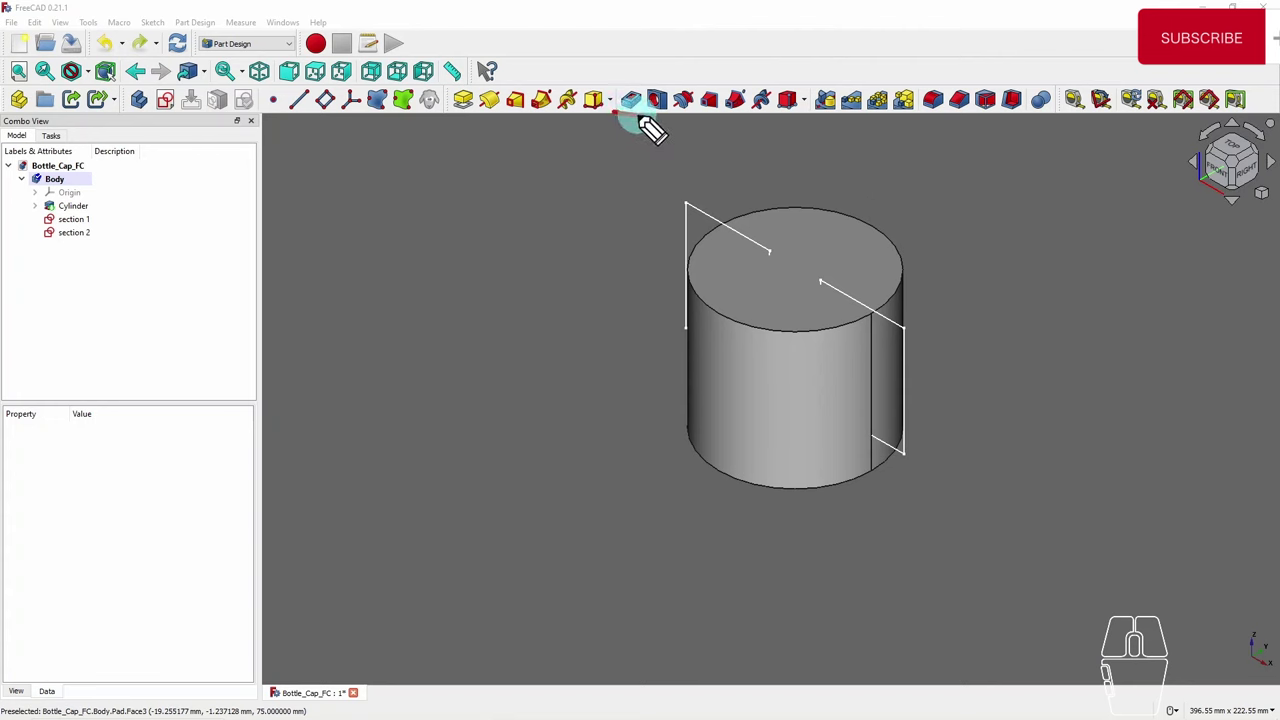
{"action": "left_click", "coordinate": [648, 86]}
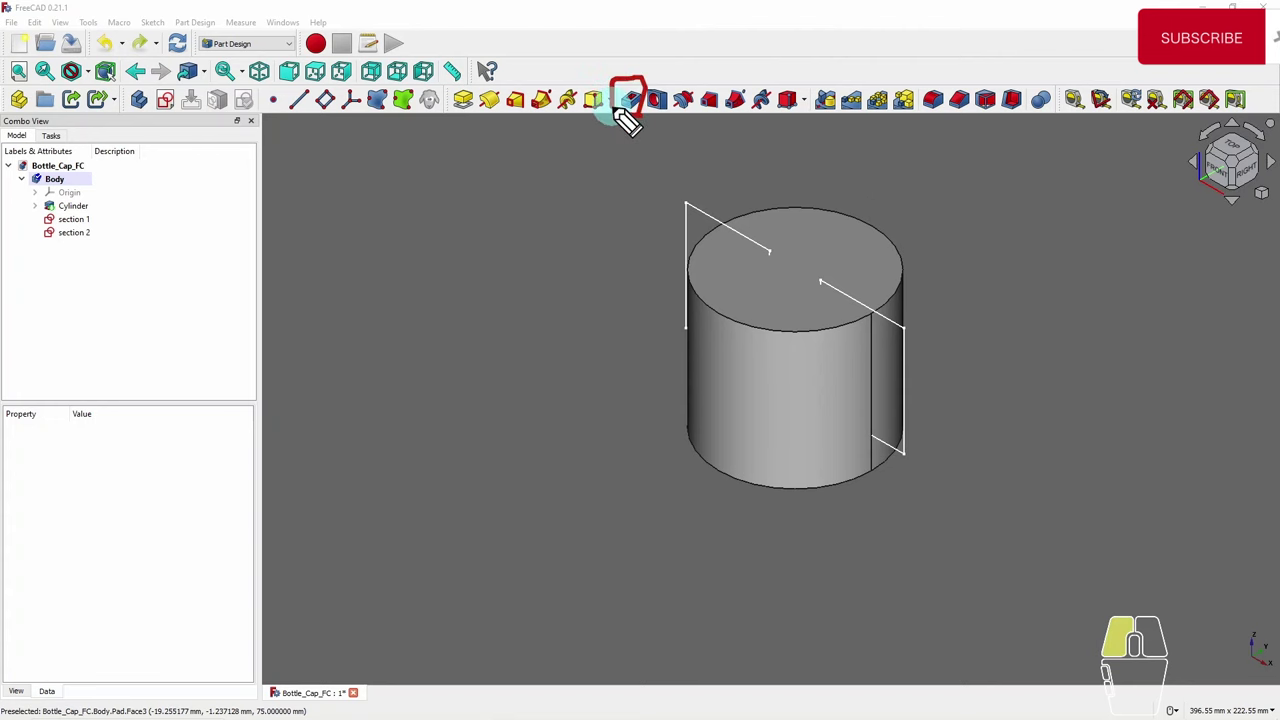
{"action": "left_click_drag", "start_coordinate": [615, 110], "coordinate": [627, 113]}
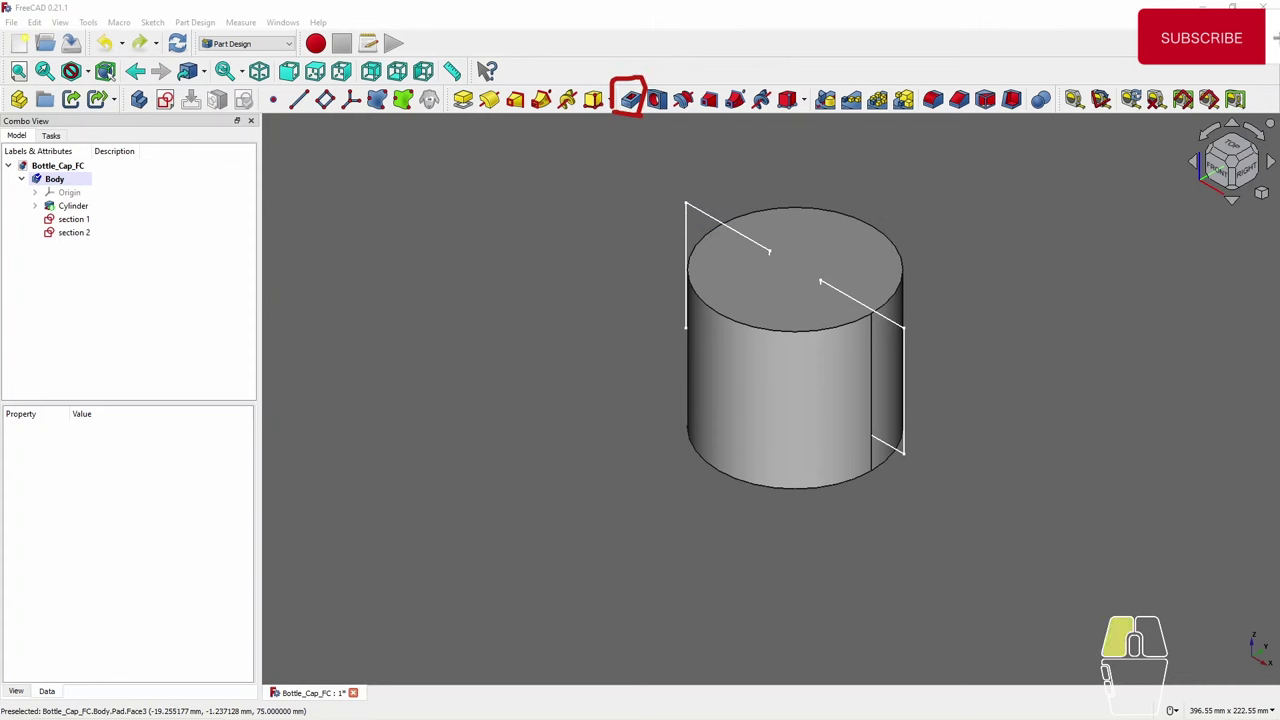
{"action": "left_click", "coordinate": [766, 131]}
{"action": "left_click", "coordinate": [625, 74]}
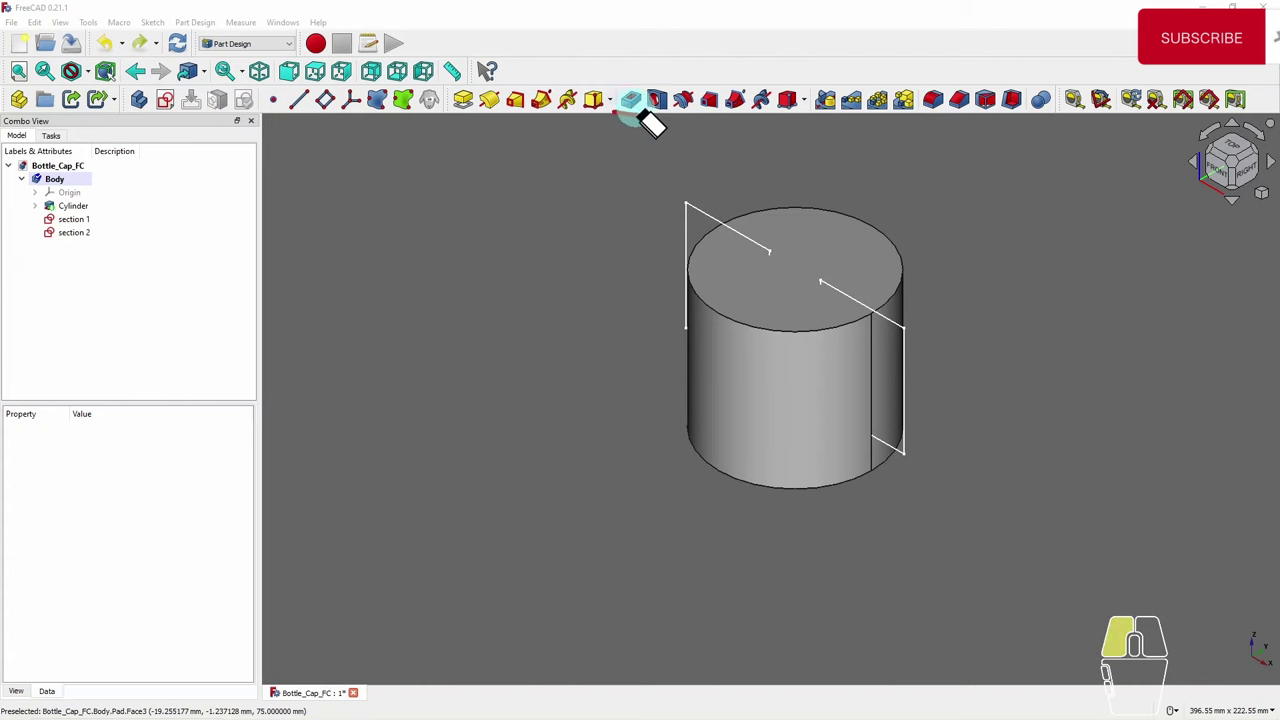
{"action": "left_click", "coordinate": [625, 122]}
{"action": "left_click", "coordinate": [640, 118]}
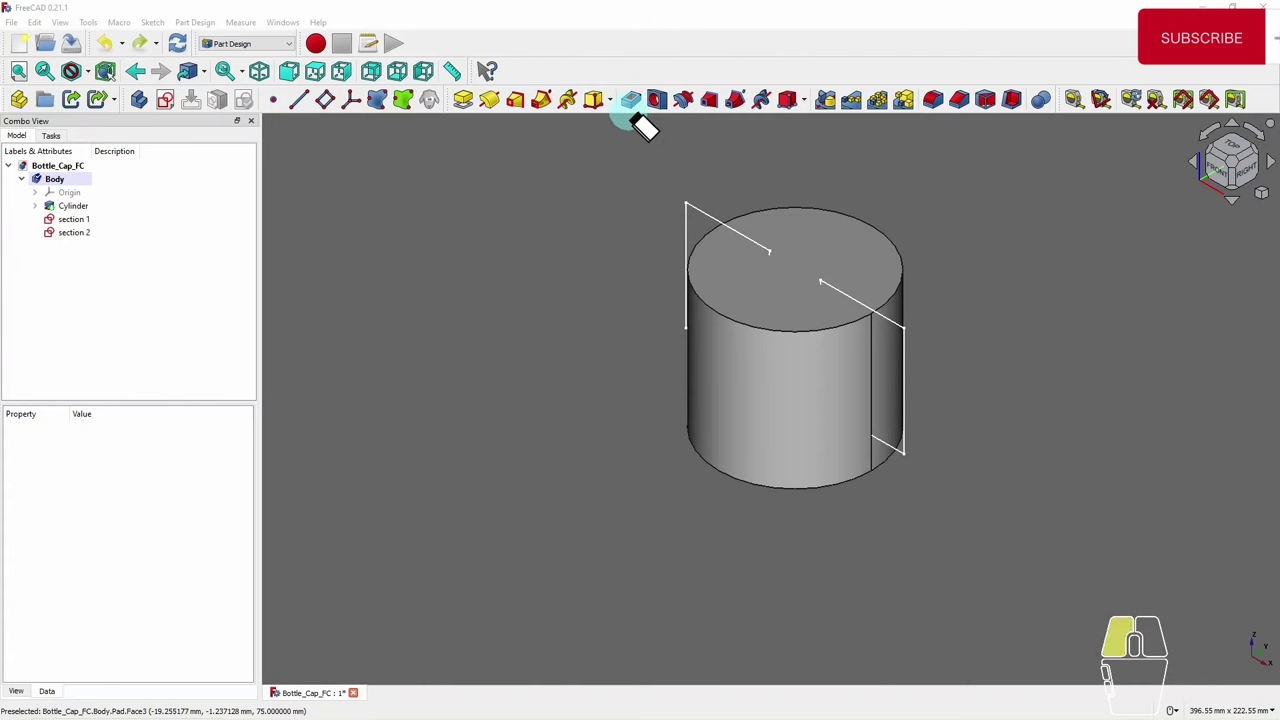
{"action": "left_click", "coordinate": [776, 132]}
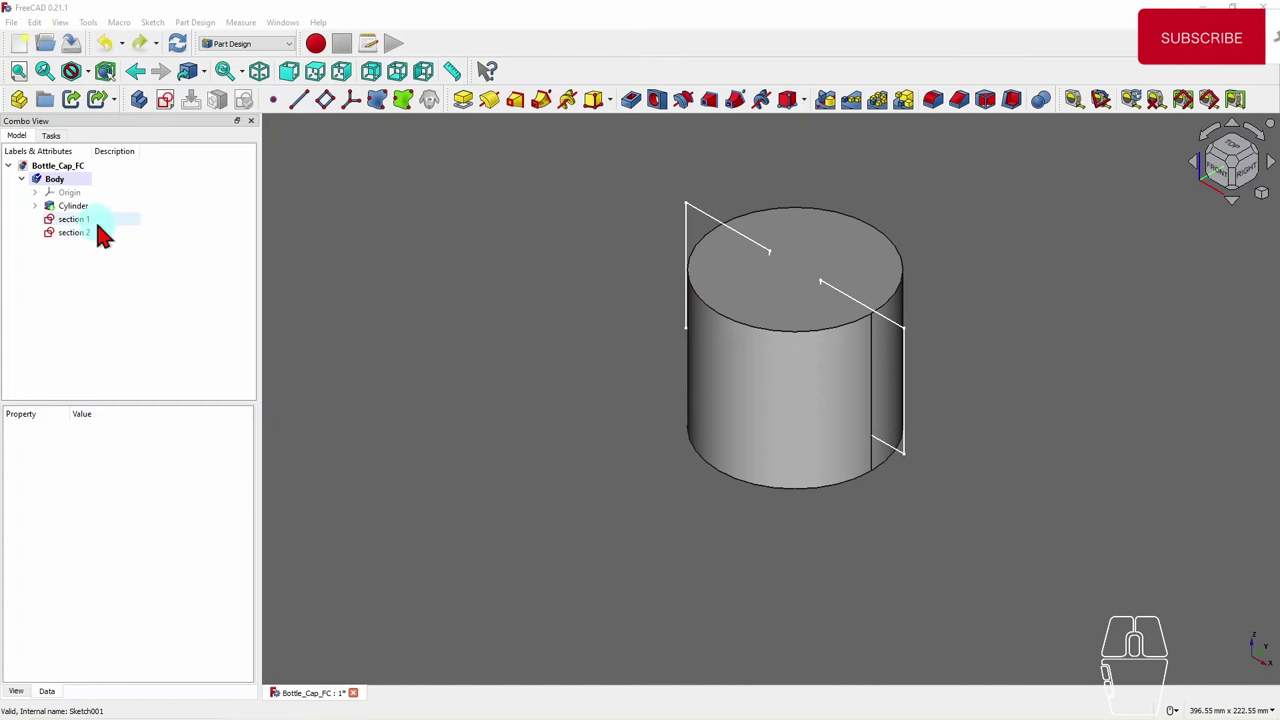
{"action": "left_click", "coordinate": [178, 44]}
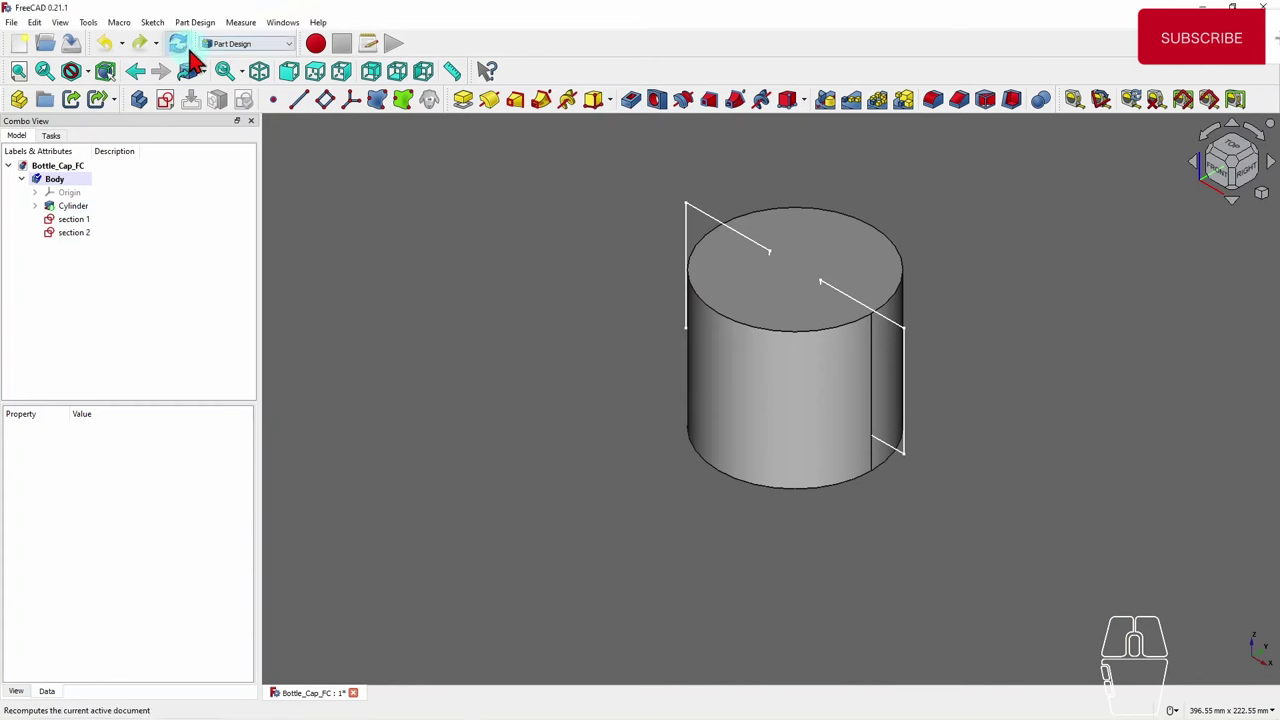
{"action": "left_click", "coordinate": [72, 219]}
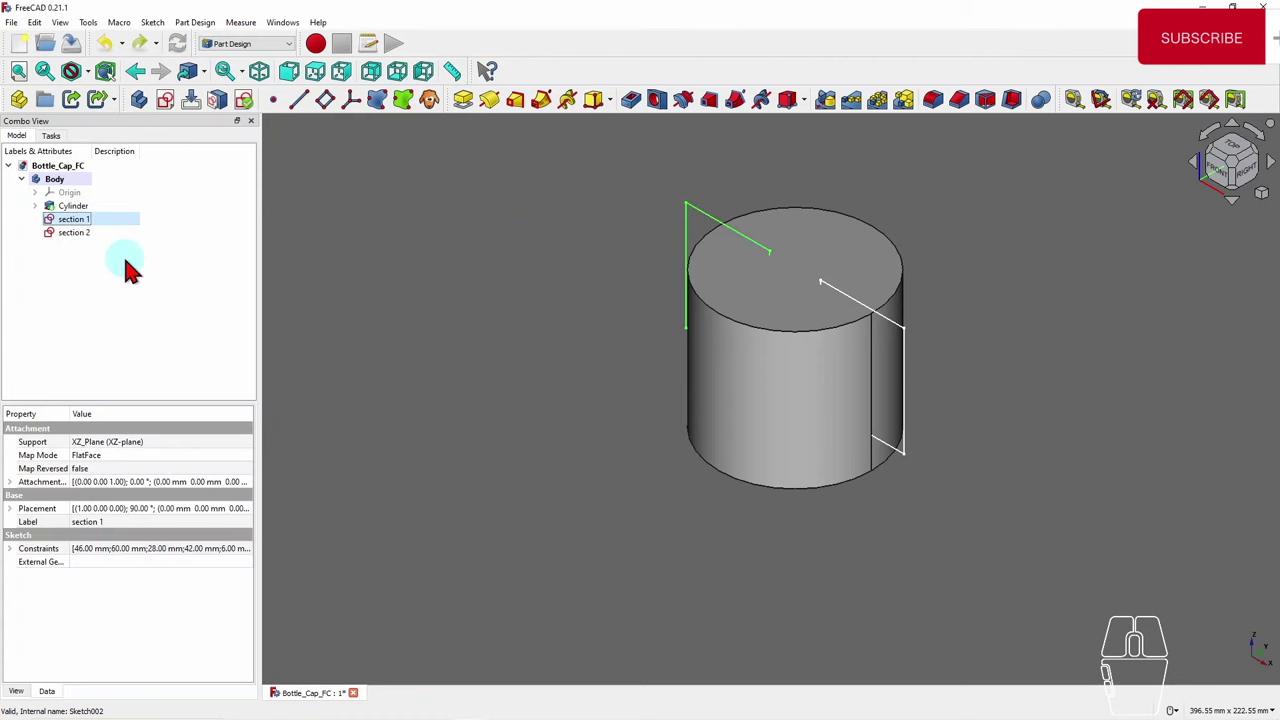
- Try an 80 mm pocket from section 1, undo it, and reselect section 1
{"action": "left_click", "coordinate": [628, 100]}
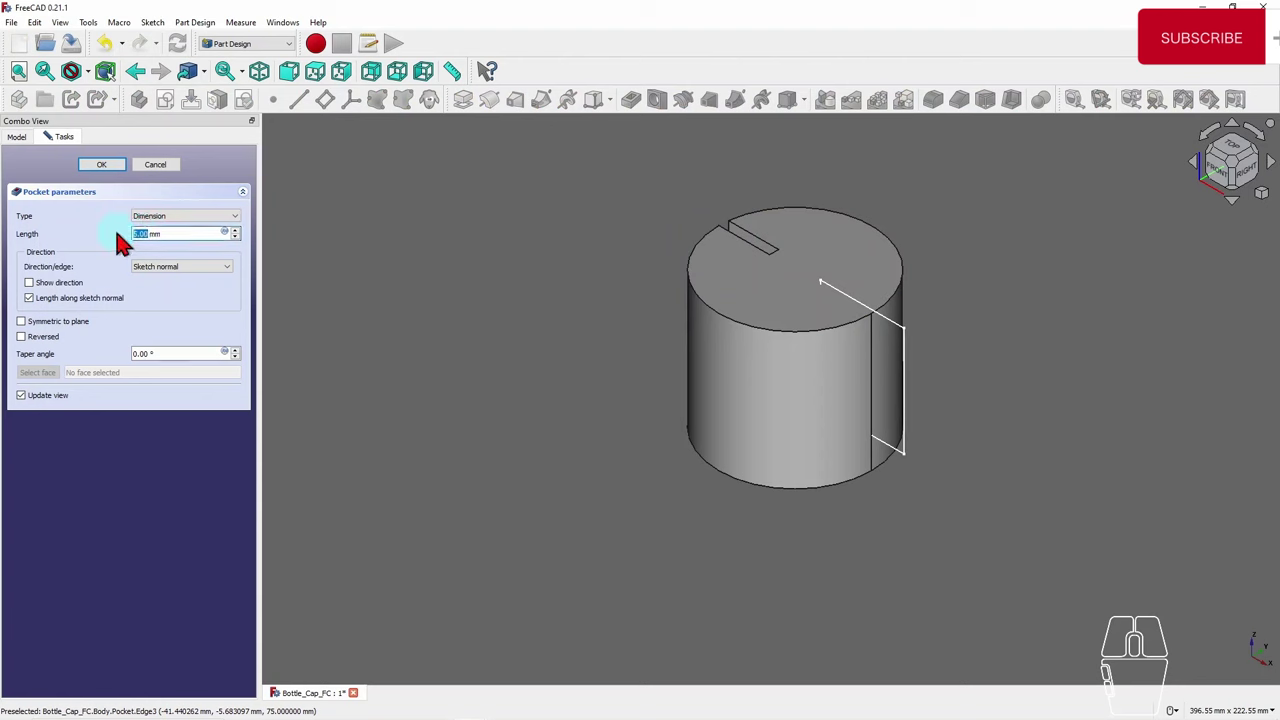
{"action": "type", "text": "8"}
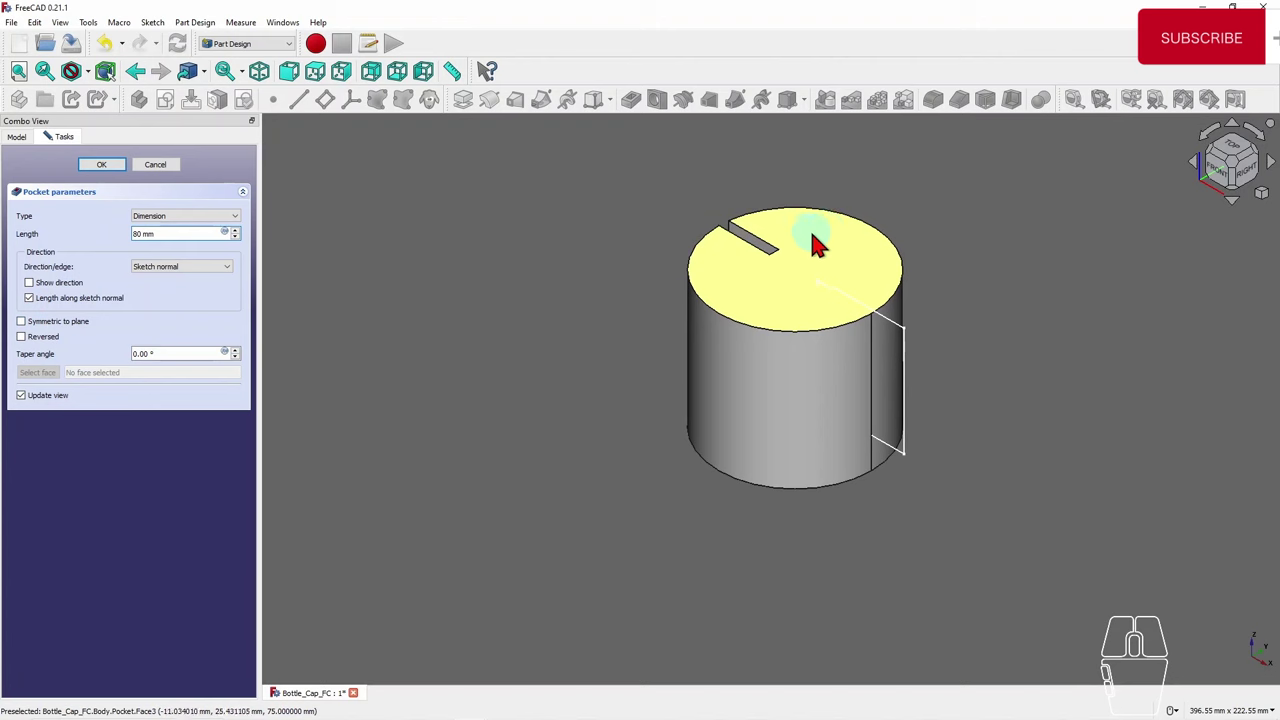
{"action": "left_click", "coordinate": [876, 190]}
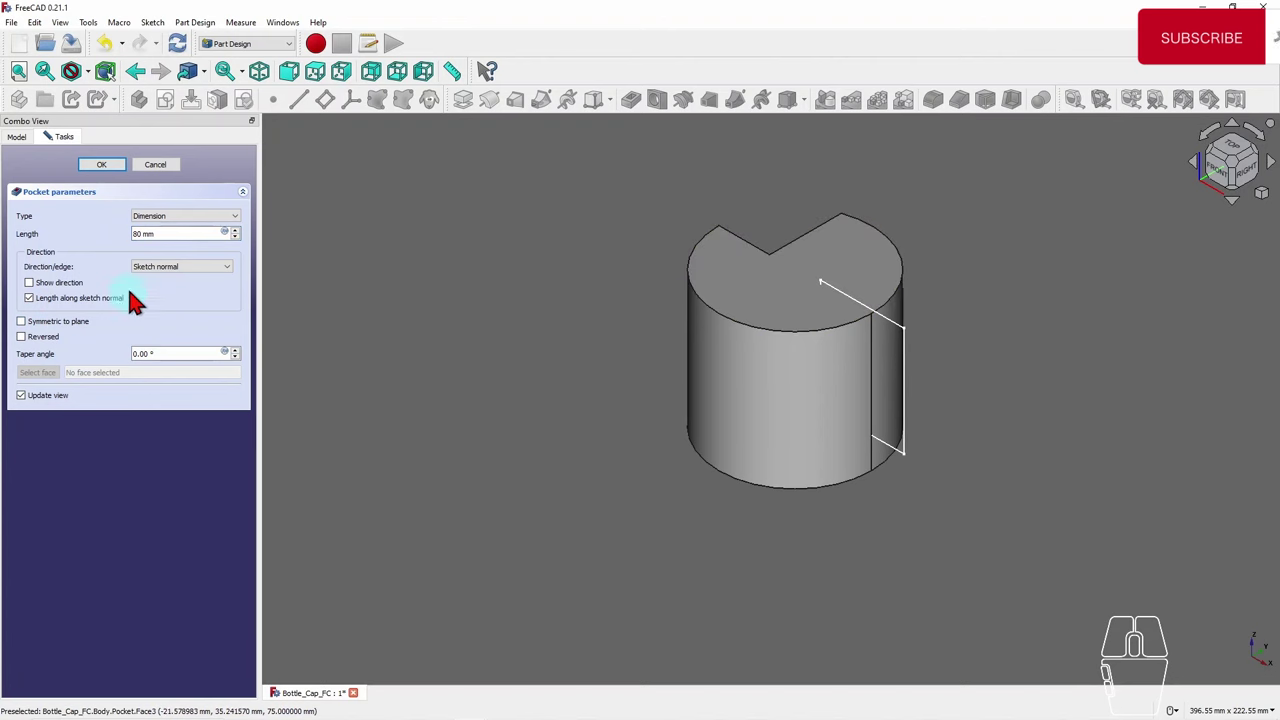
{"action": "left_click", "coordinate": [106, 45]}
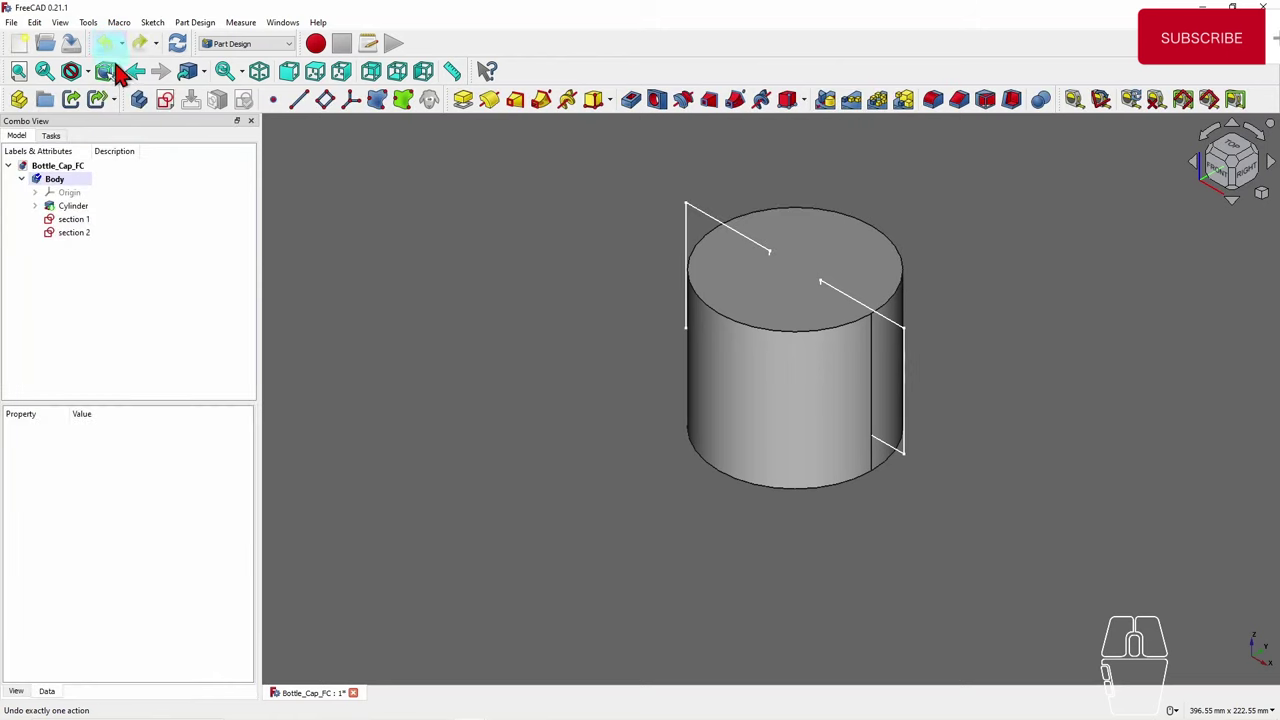
{"action": "left_click", "coordinate": [83, 220]}
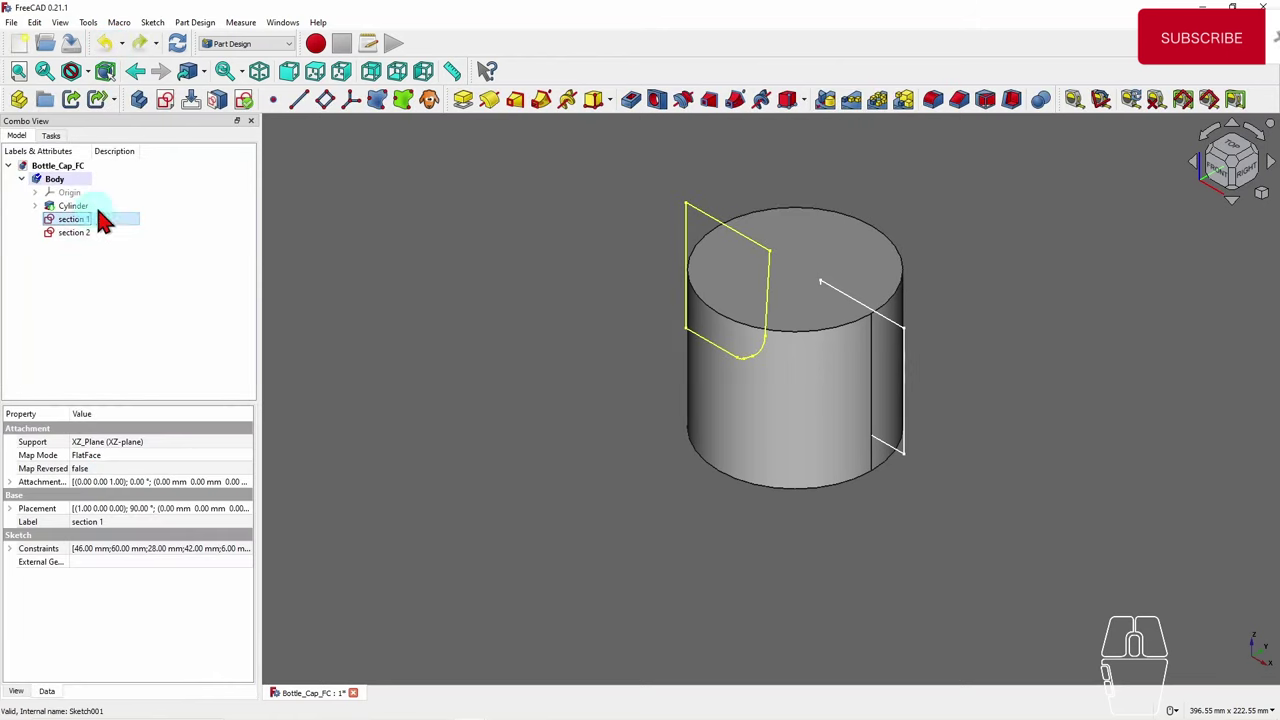
- Pocket section 1 by 80 mm, symmetric to the sketch plane
{"action": "left_click", "coordinate": [628, 100]}
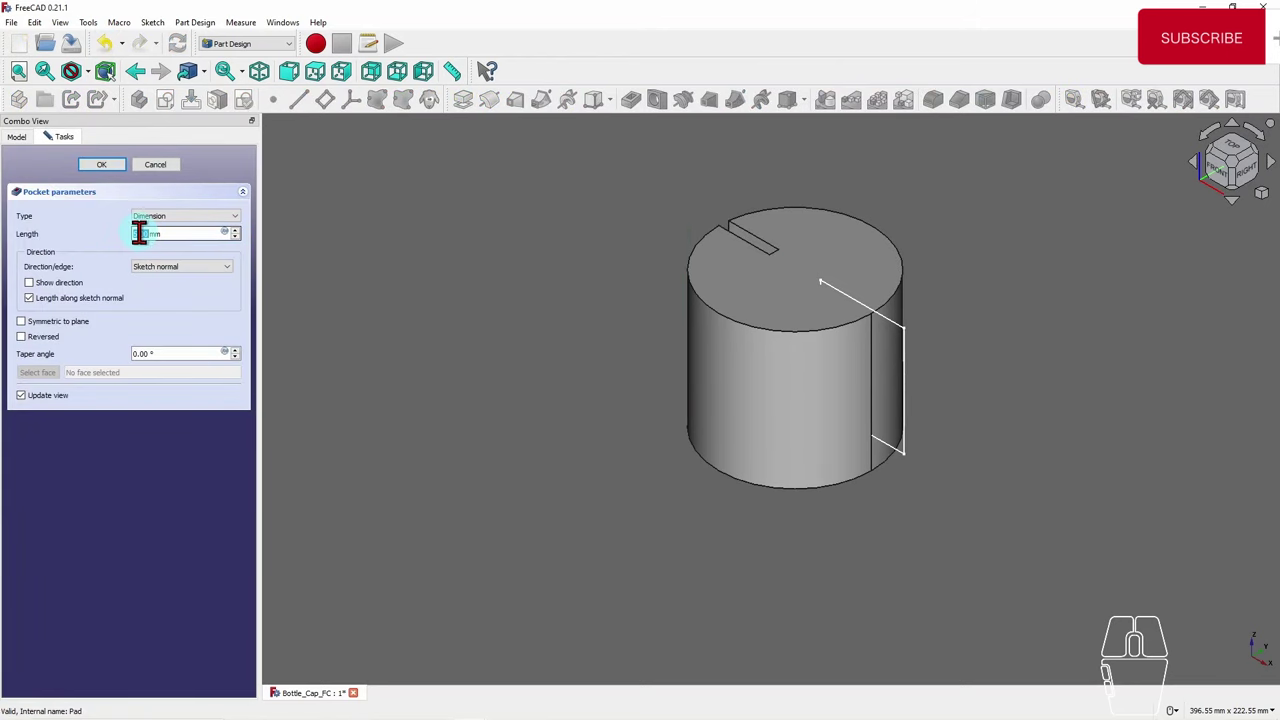
{"action": "type", "text": "80"}
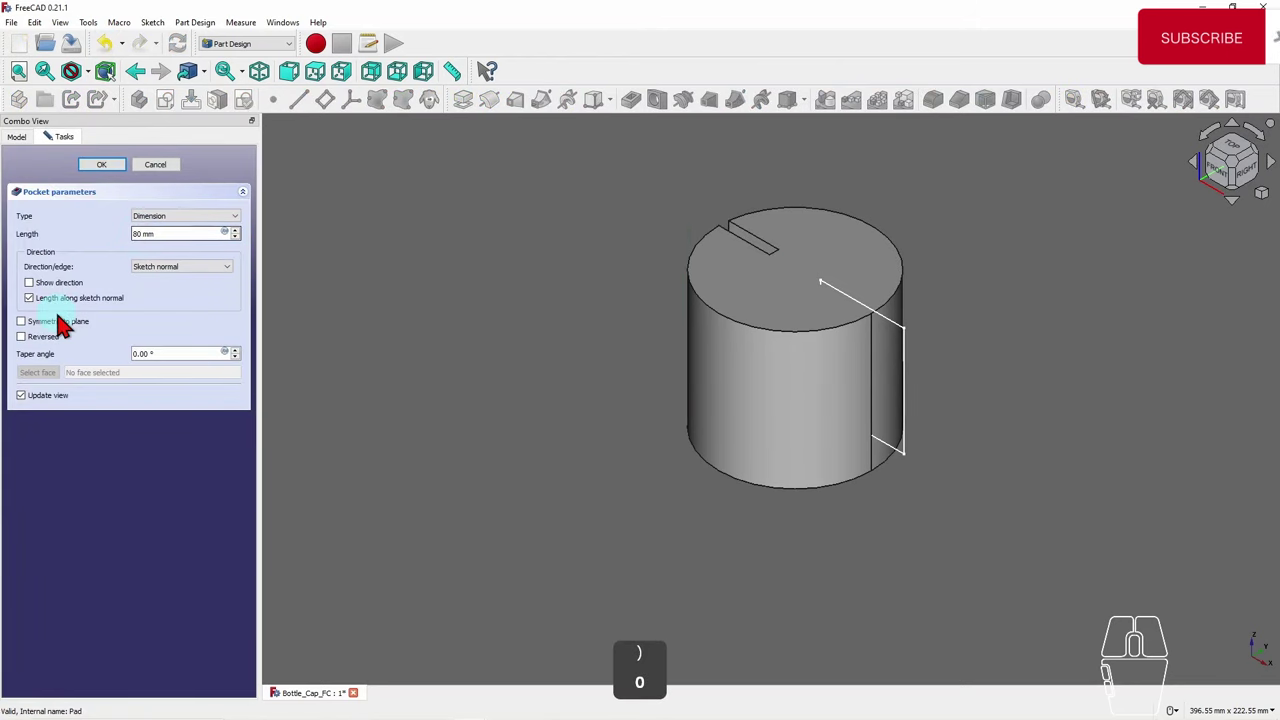
{"action": "left_click", "coordinate": [21, 322]}
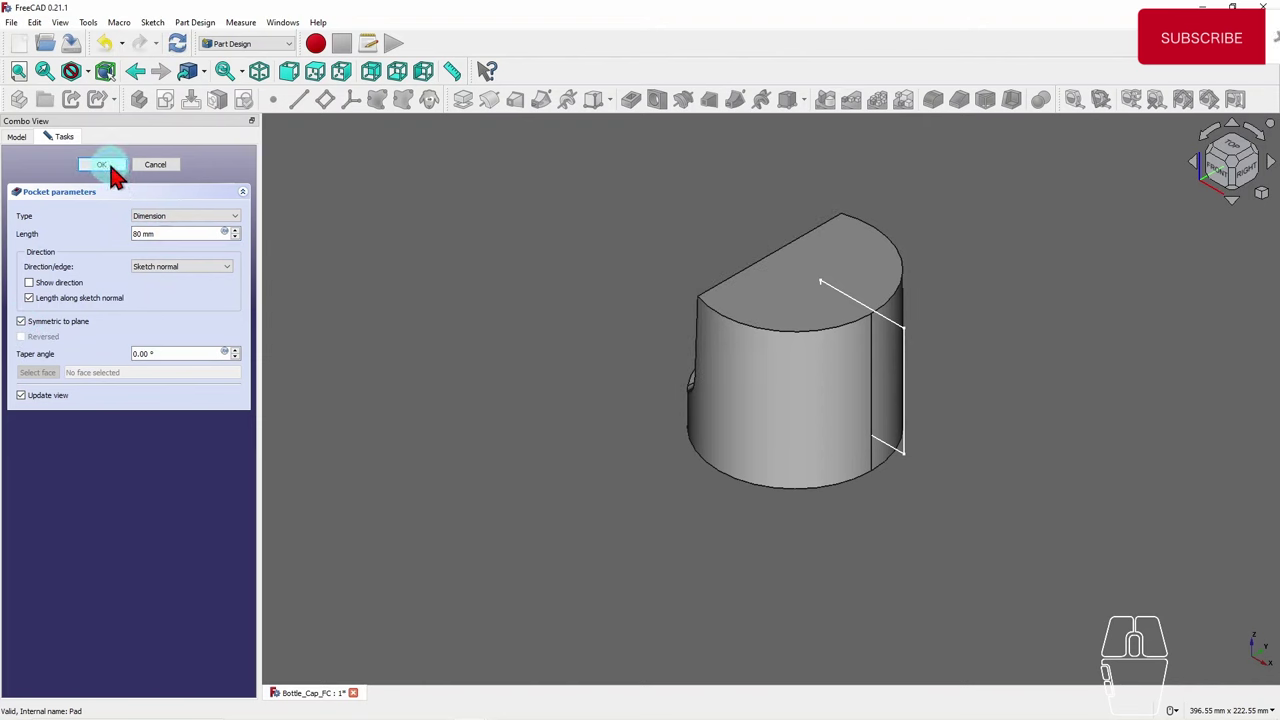
{"action": "left_click", "coordinate": [106, 166]}
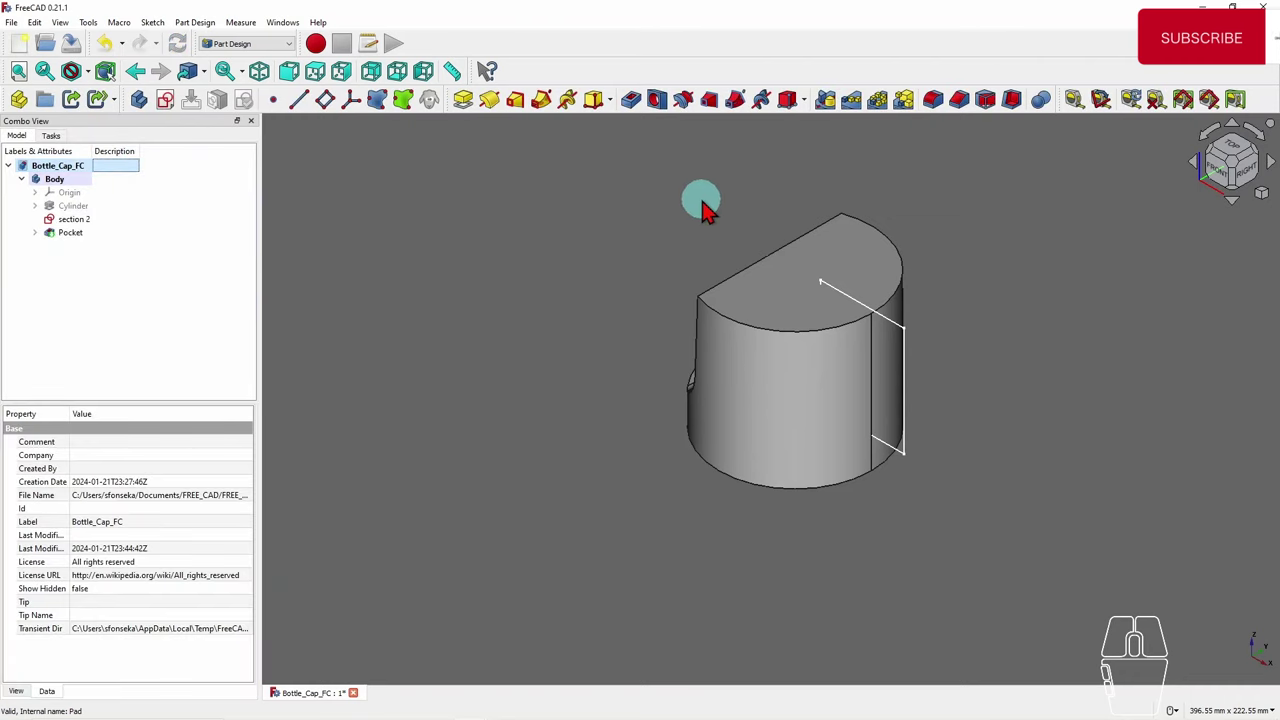
{"action": "middle_click_drag", "start_coordinate": [727, 220], "coordinate": [885, 249]}
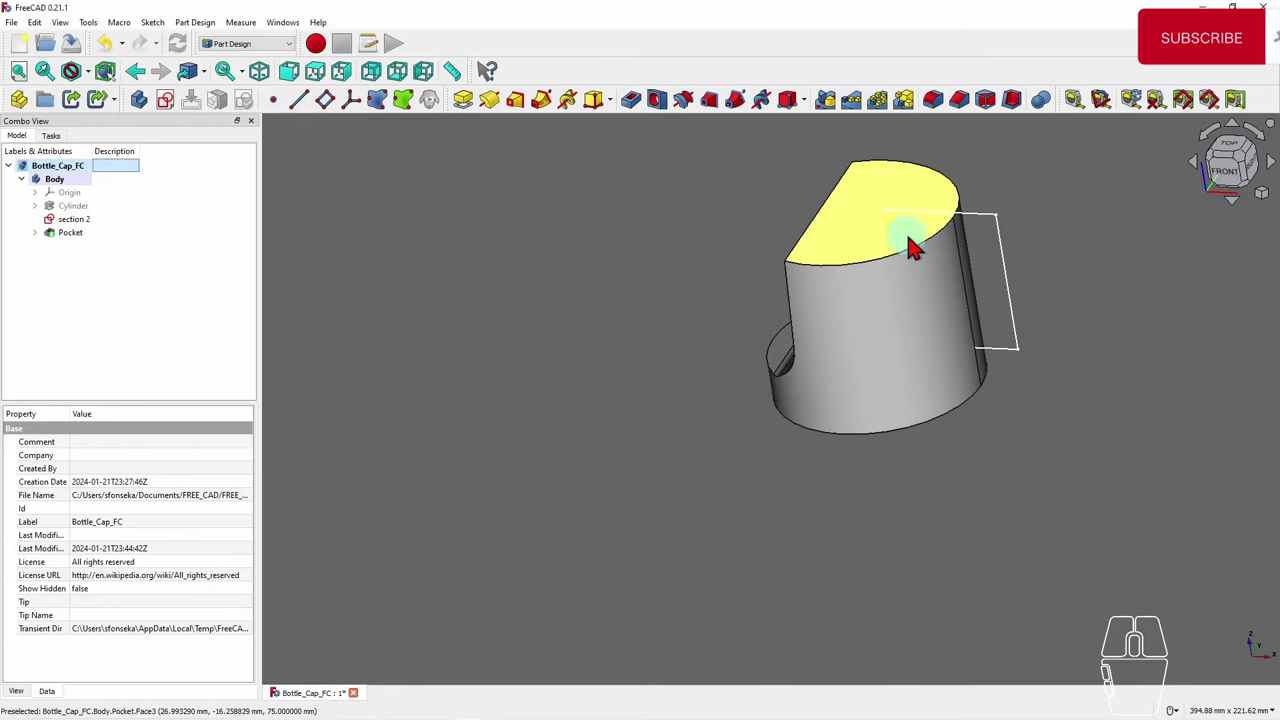
{"action": "middle_click_drag", "start_coordinate": [1043, 247], "coordinate": [886, 251]}
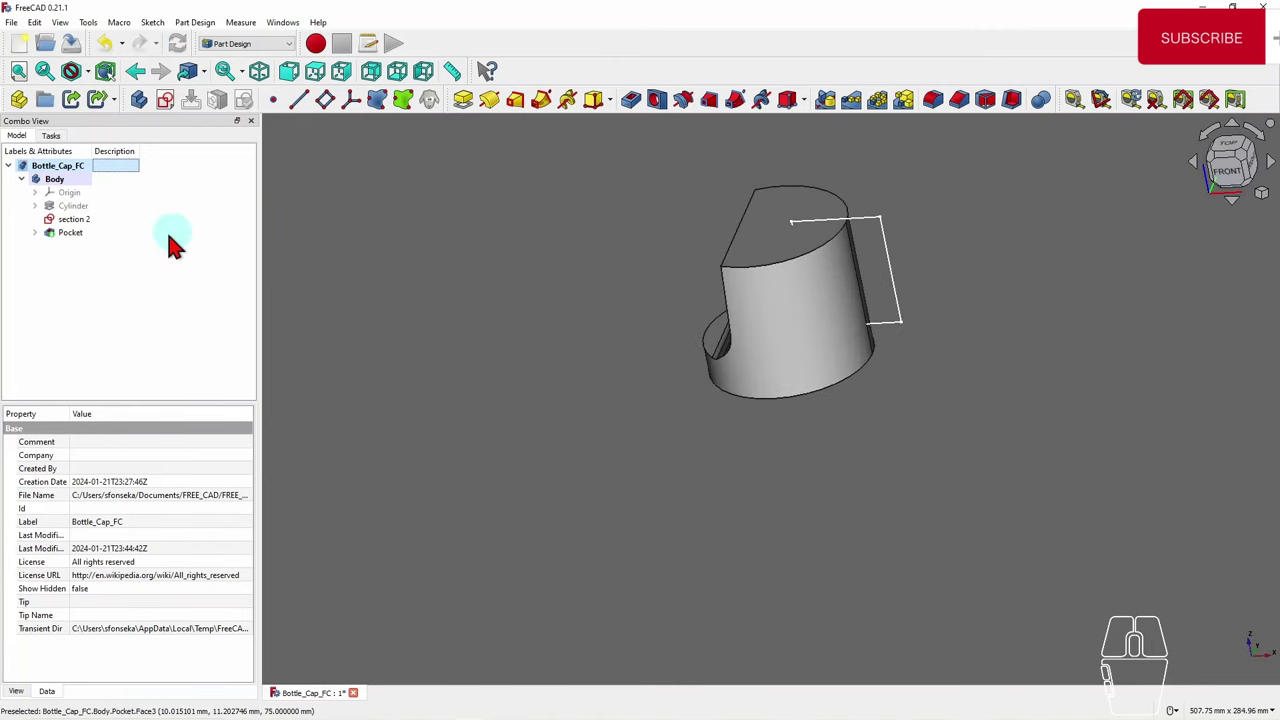
{"action": "left_click", "coordinate": [88, 221]}
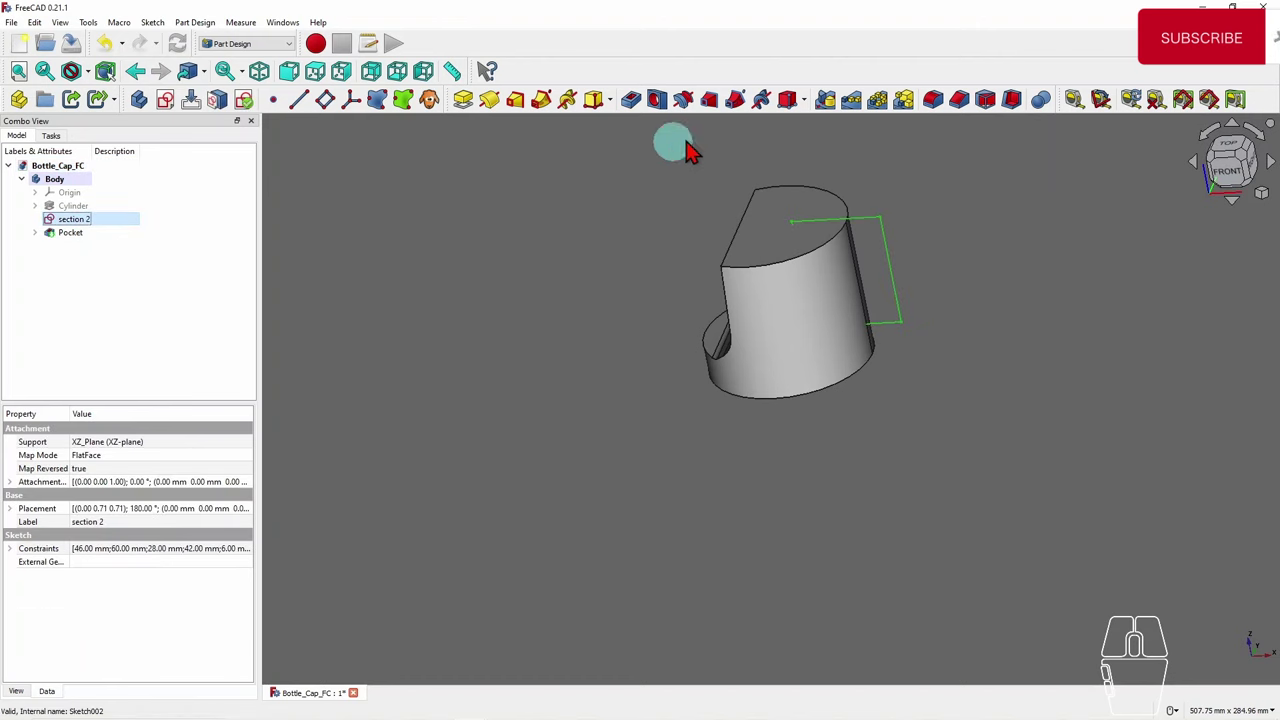
- Pocket section 2 by 80 mm symmetric to plane, cutting the cylinder's opposite side
{"action": "left_click", "coordinate": [631, 103]}
{"action": "left_click", "coordinate": [443, 185]}
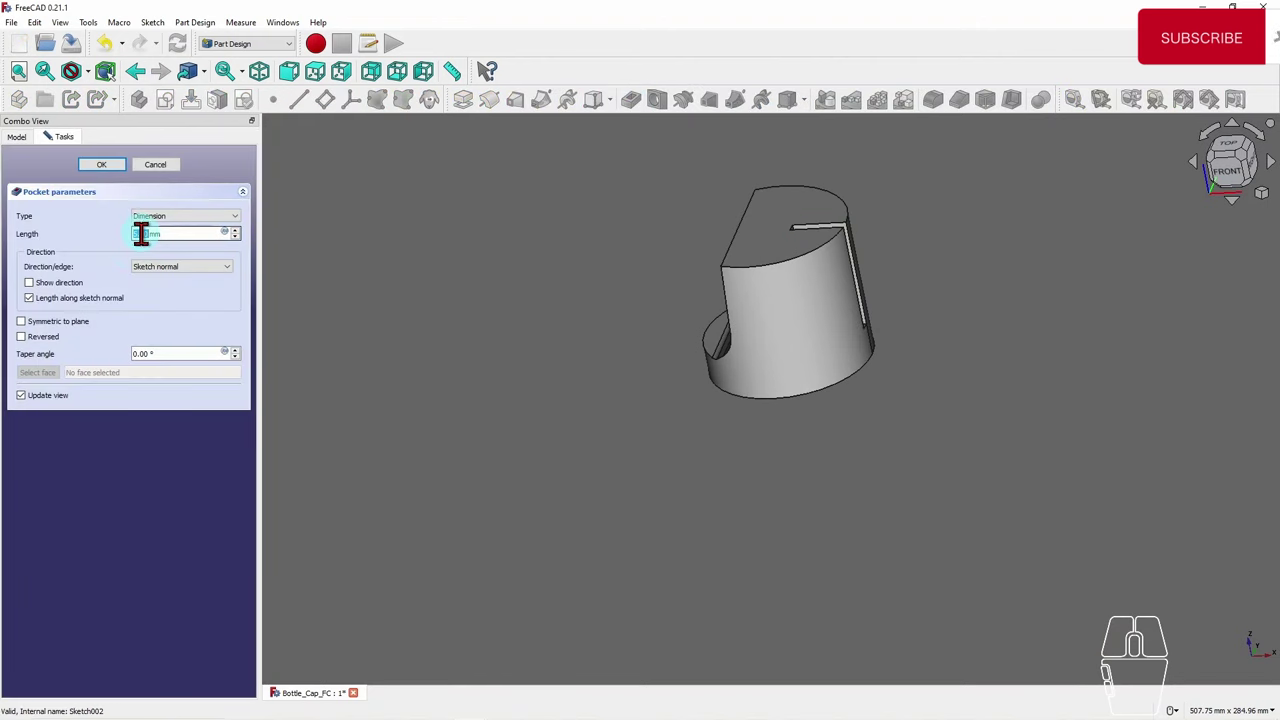
{"action": "type", "text": "0"}
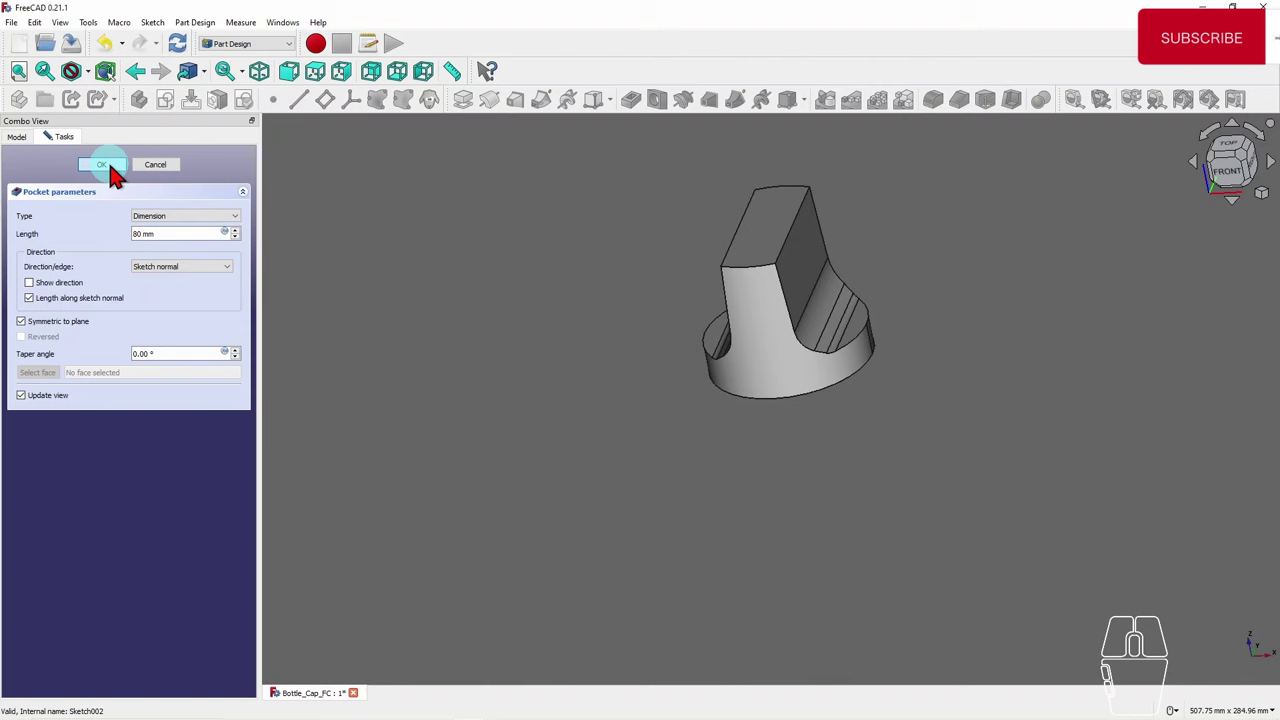
{"action": "left_click", "coordinate": [105, 165]}
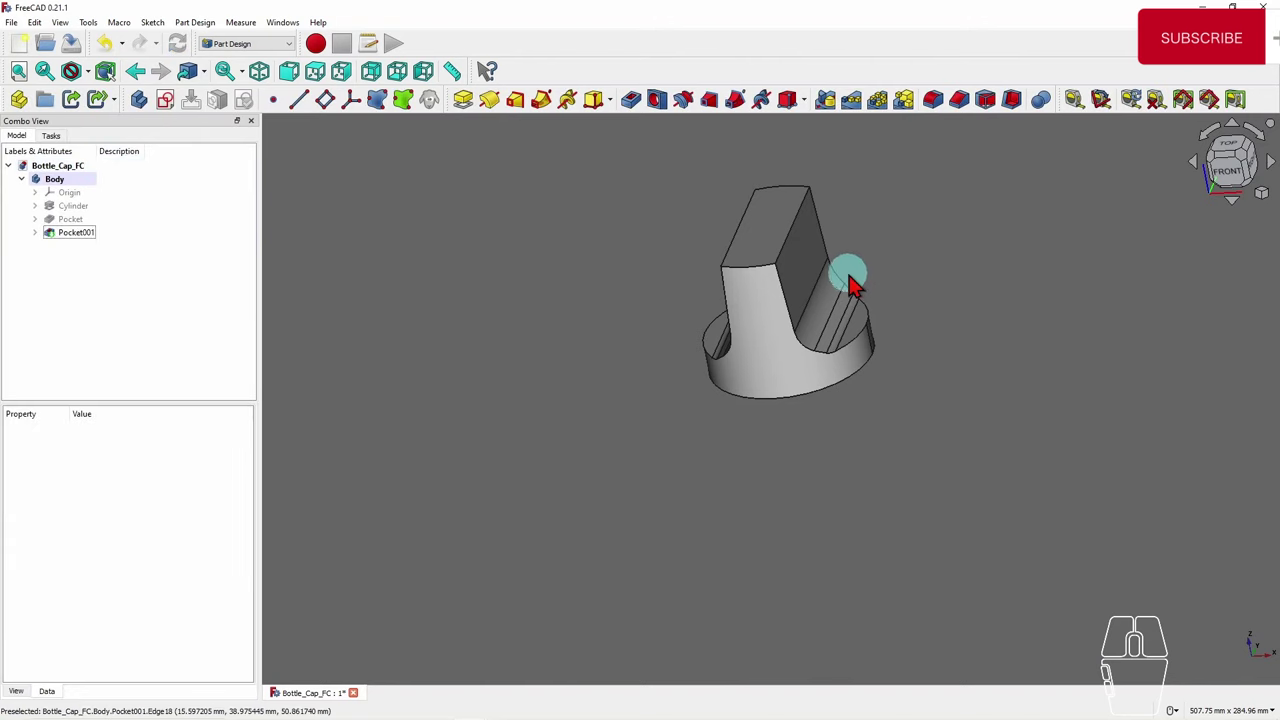
- Restore Sketch003 and XZ-plane001 below Pocket001 while viewing the cap from the front
{"action": "middle_click_drag", "start_coordinate": [952, 248], "coordinate": [483, 514]}
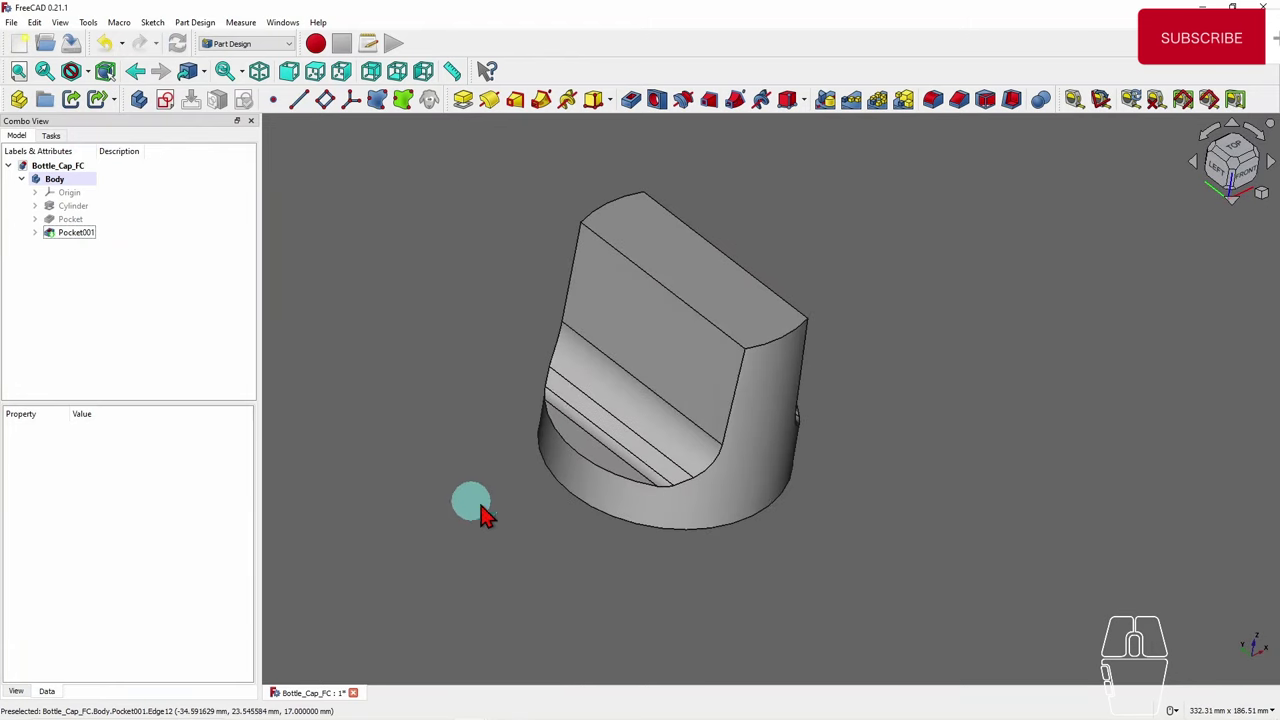
{"action": "middle_click_drag", "start_coordinate": [645, 185], "coordinate": [937, 434]}
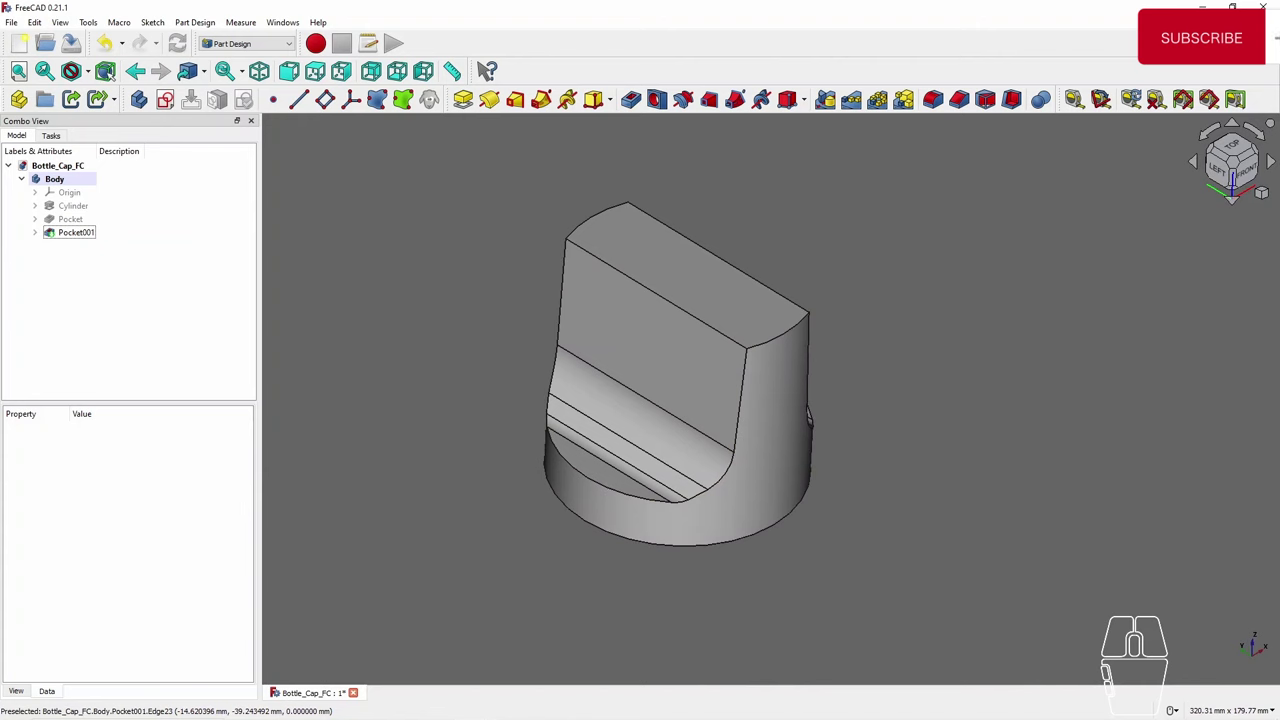
{"action": "key", "text": "ctrl+z"}
{"action": "middle_click_drag", "start_coordinate": [937, 434], "coordinate": [971, 349]}
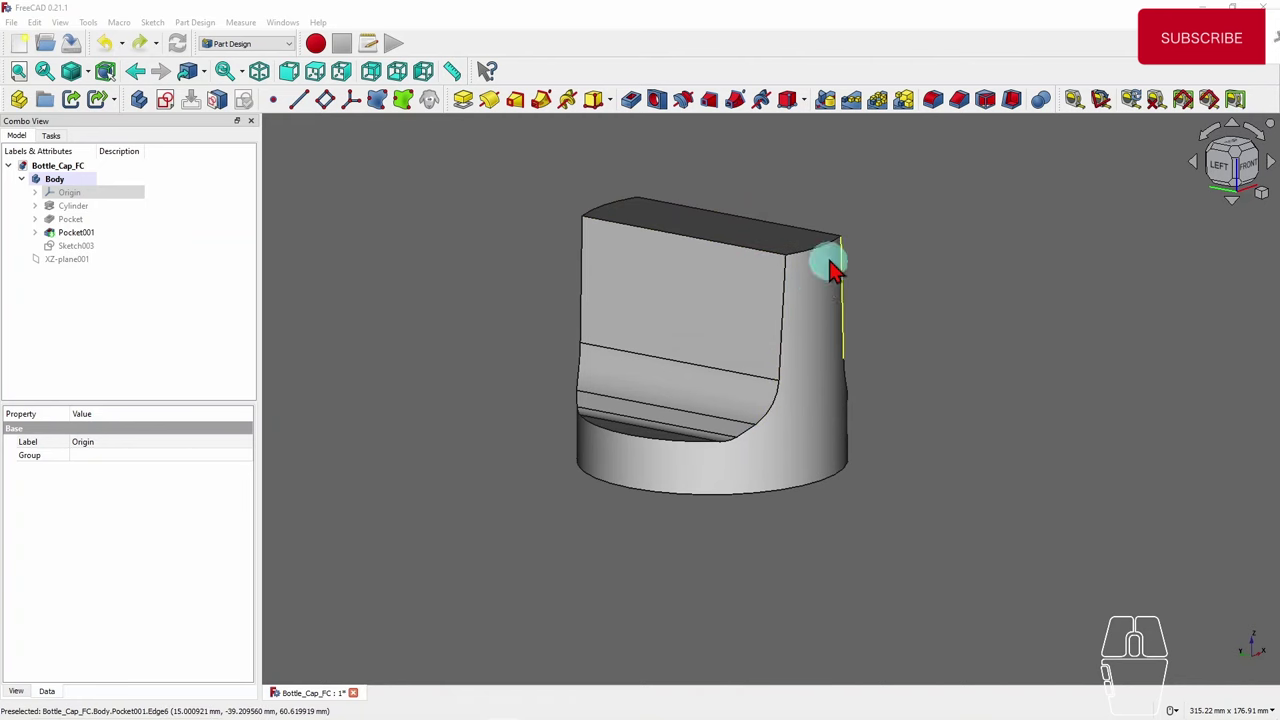
{"action": "left_click", "coordinate": [68, 193]}
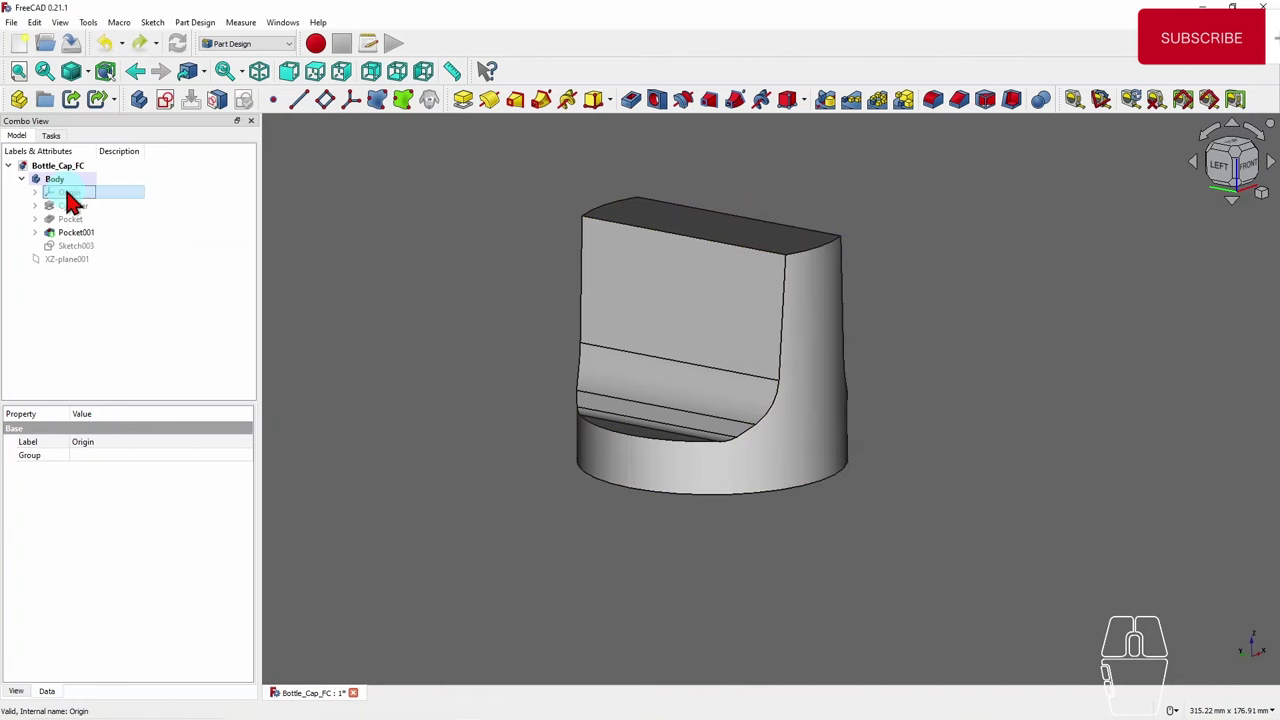
- Display the body's origin planes and axes around the cap, then make Sketch003 visible
{"action": "key", "text": "space"}
{"action": "scroll", "coordinate": [1020, 252], "scroll_direction": "down", "scroll_amount": 3}
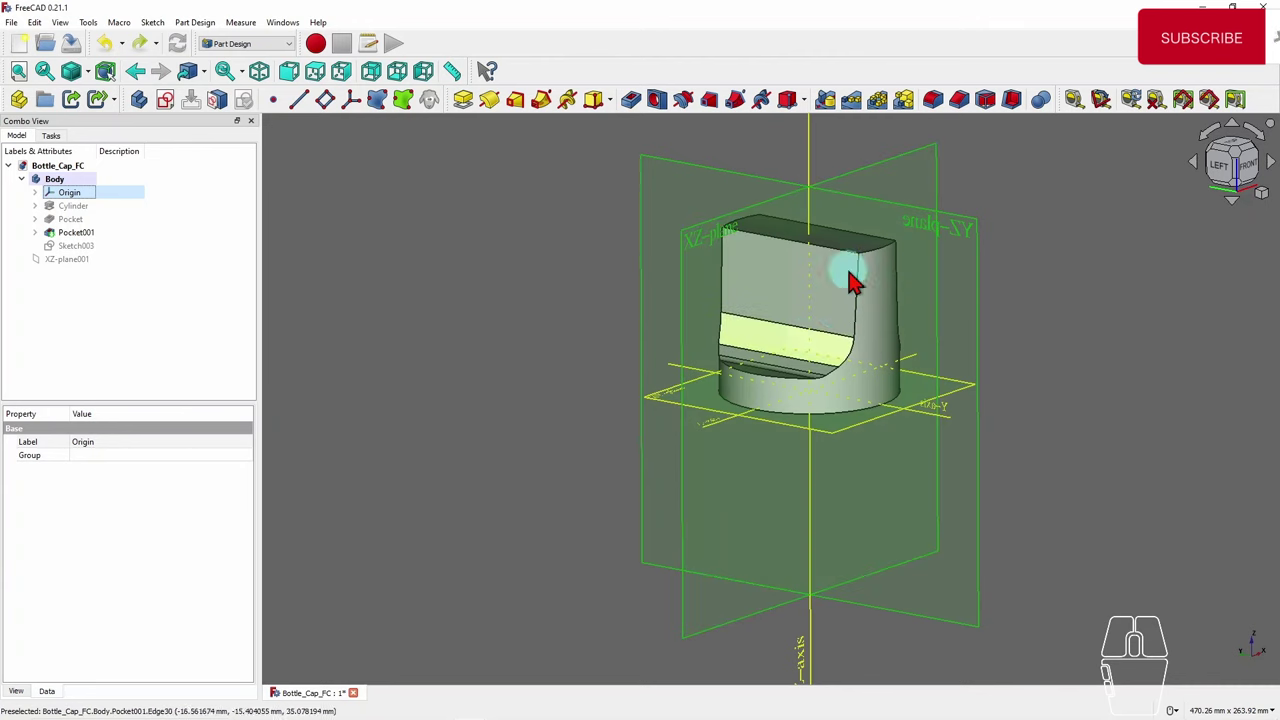
{"action": "scroll", "coordinate": [1017, 230], "scroll_direction": "up", "scroll_amount": 2}
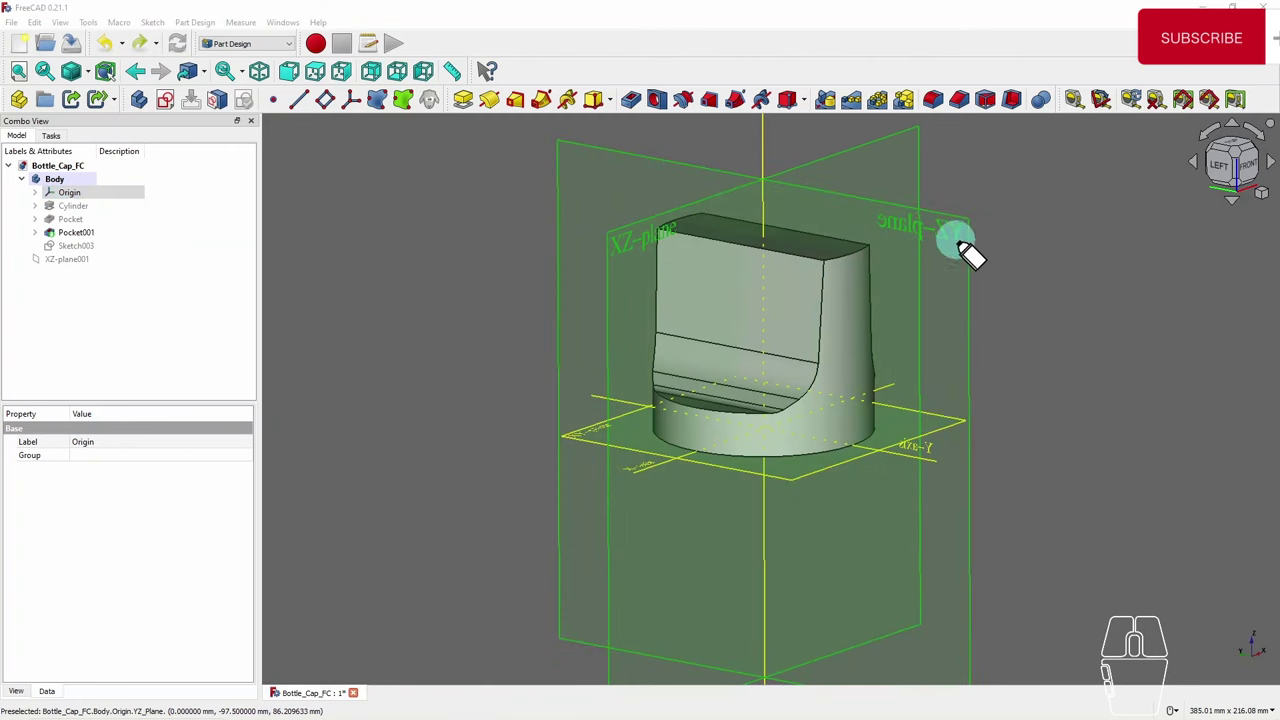
{"action": "mouse_move", "coordinate": [960, 270]}
{"action": "left_mouse_down"}
{"action": "mouse_move", "coordinate": [957, 240]}
{"action": "mouse_move", "coordinate": [900, 213]}
{"action": "mouse_move", "coordinate": [883, 230]}
{"action": "mouse_move", "coordinate": [960, 269]}
{"action": "left_mouse_up"}
{"action": "mouse_move", "coordinate": [553, 217]}
{"action": "left_mouse_down"}
{"action": "mouse_move", "coordinate": [550, 138]}
{"action": "mouse_move", "coordinate": [969, 226]}
{"action": "mouse_move", "coordinate": [977, 480]}
{"action": "left_mouse_up"}
{"action": "left_click_drag", "start_coordinate": [552, 216], "coordinate": [563, 427]}
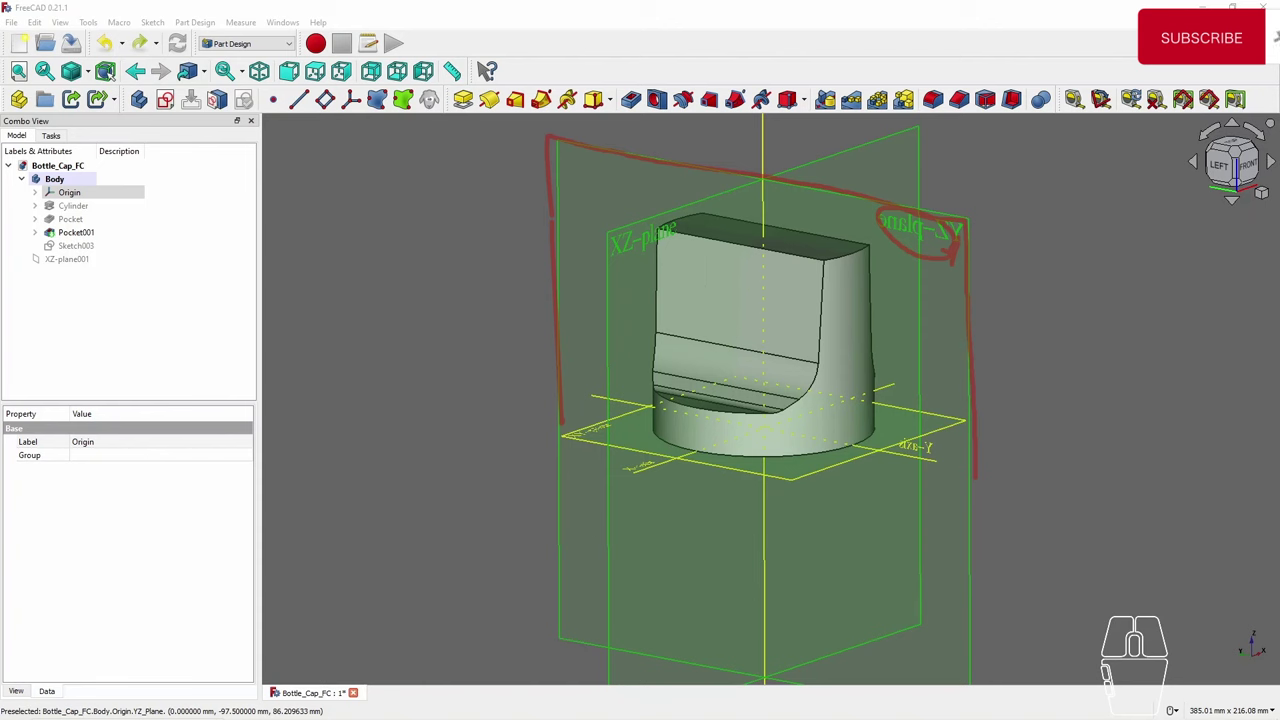
{"action": "mouse_move", "coordinate": [1022, 252]}
{"action": "left_mouse_down"}
{"action": "mouse_move", "coordinate": [952, 256]}
{"action": "mouse_move", "coordinate": [921, 245]}
{"action": "mouse_move", "coordinate": [891, 225]}
{"action": "mouse_move", "coordinate": [890, 192]}
{"action": "mouse_move", "coordinate": [731, 197]}
{"action": "mouse_move", "coordinate": [606, 257]}
{"action": "mouse_move", "coordinate": [551, 320]}
{"action": "mouse_move", "coordinate": [540, 262]}
{"action": "mouse_move", "coordinate": [555, 340]}
{"action": "left_mouse_up"}
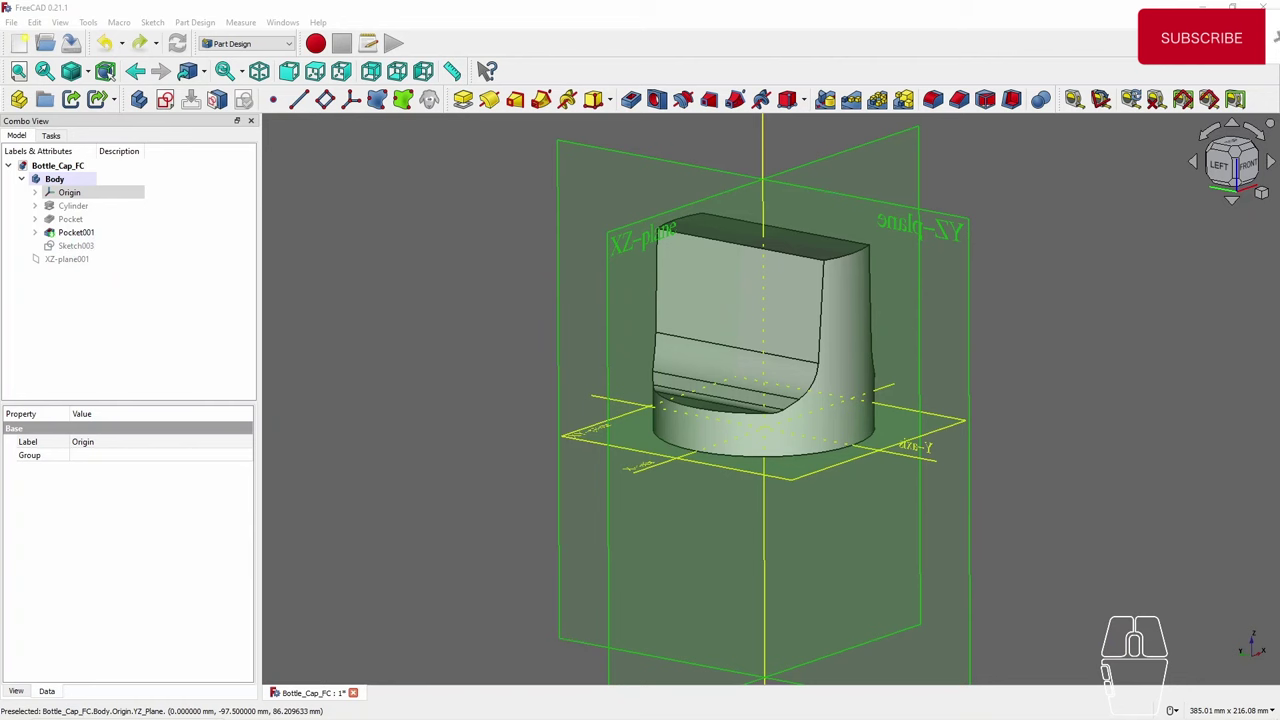
{"action": "left_click", "coordinate": [90, 250]}
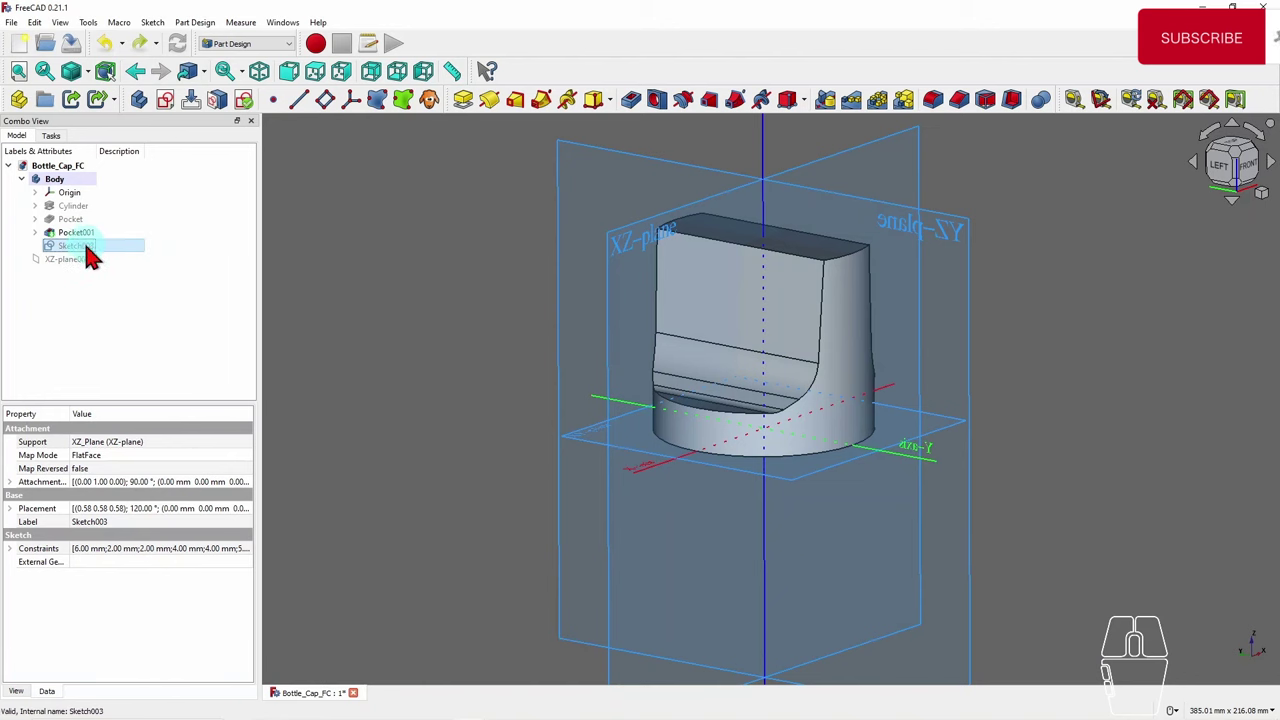
{"action": "key", "text": "space"}
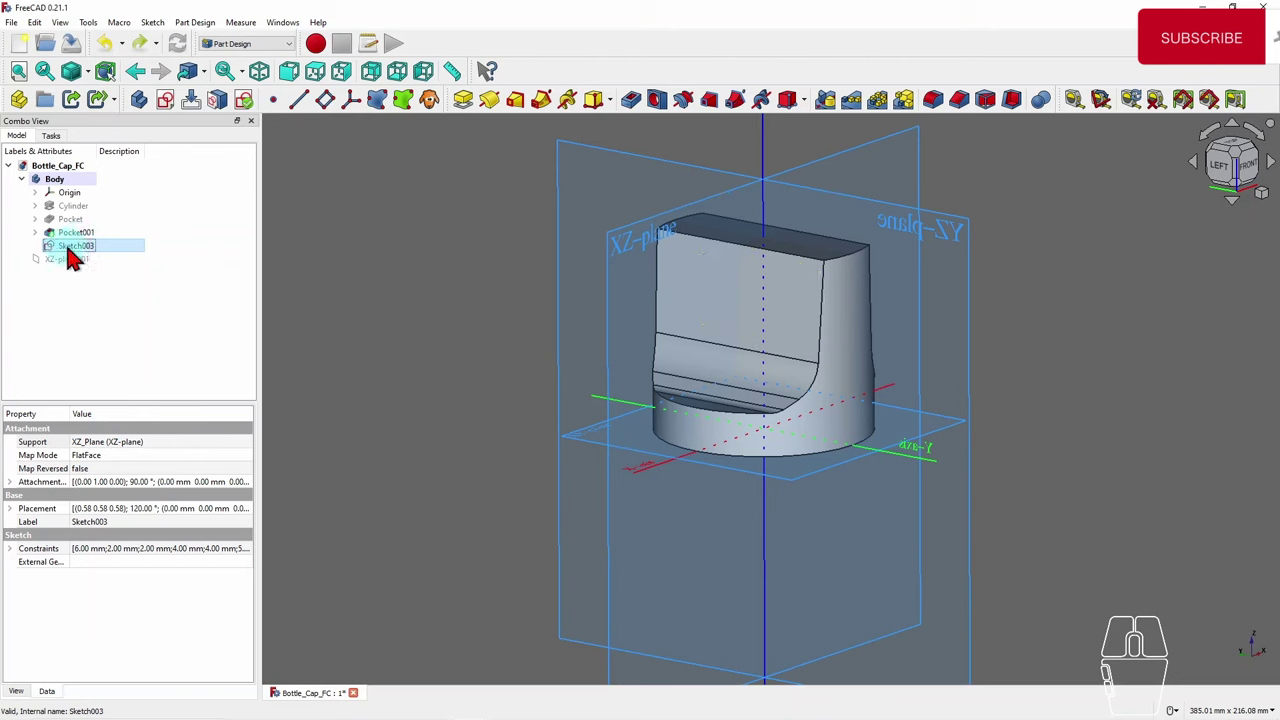
- Hide the origin and pocket Sketch003 by 80 mm symmetric to plane as the wavy window
{"action": "left_click", "coordinate": [69, 192]}
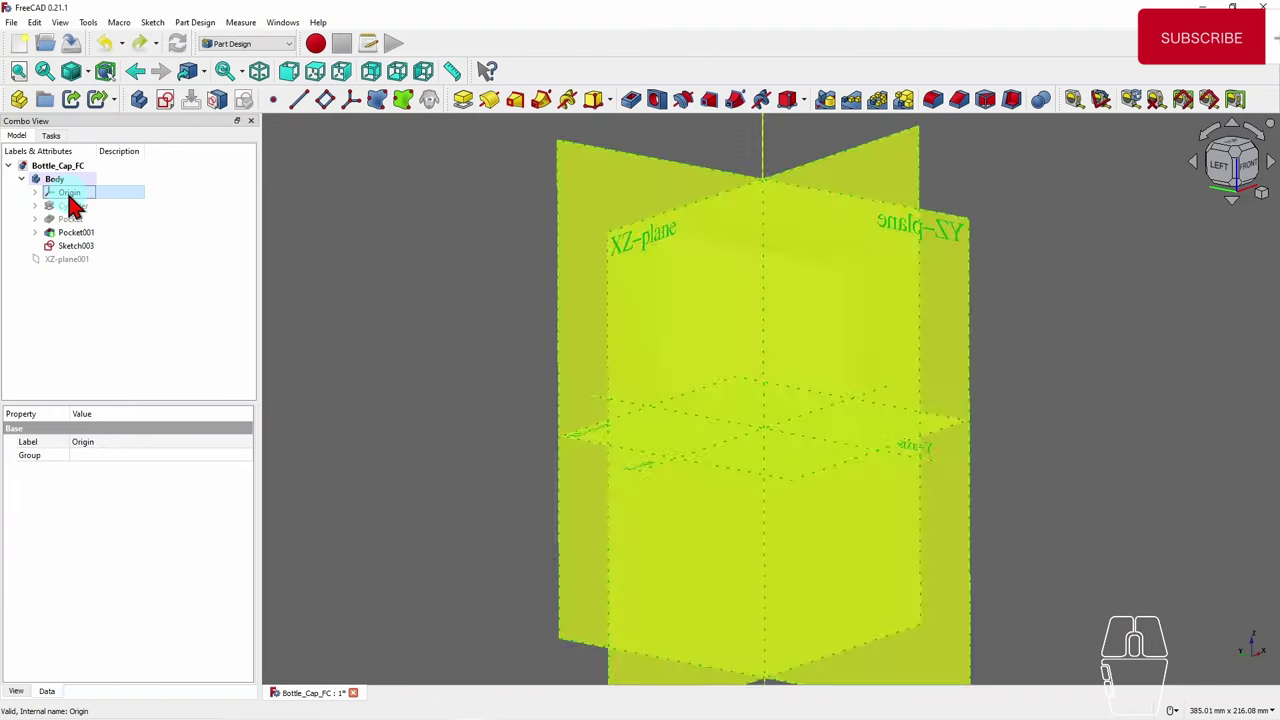
{"action": "key", "text": "space"}
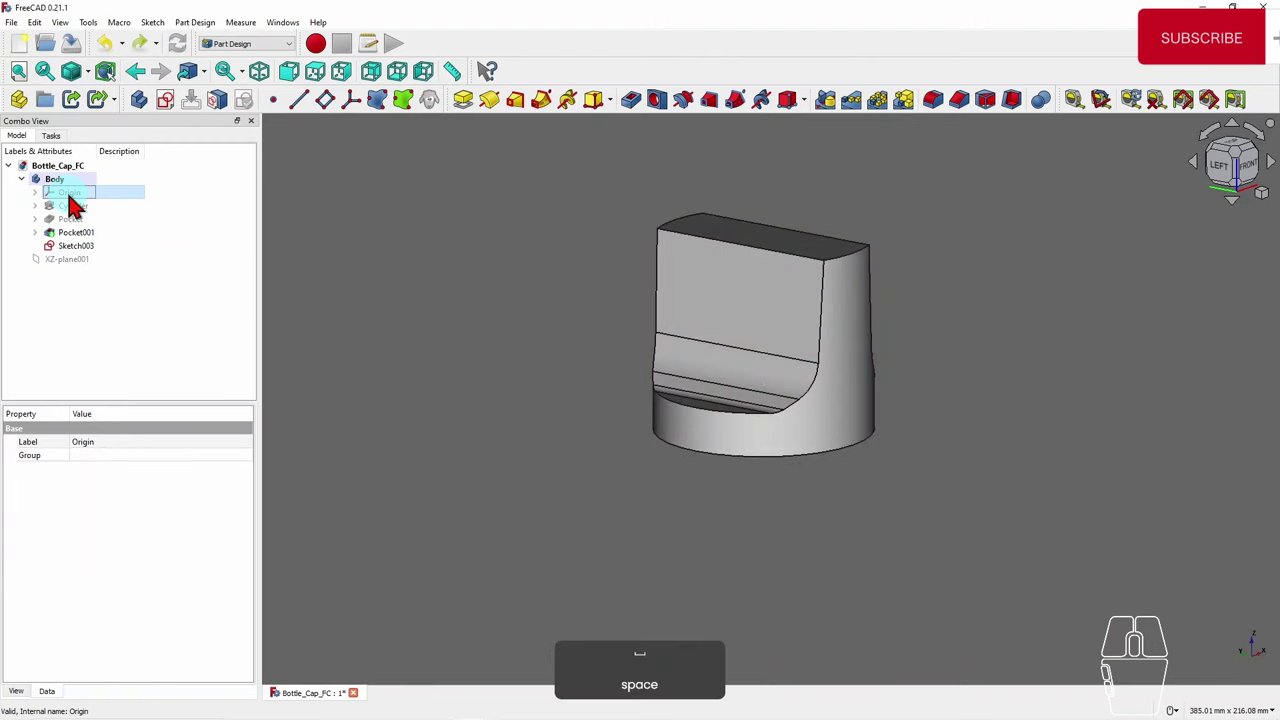
{"action": "left_click", "coordinate": [88, 248]}
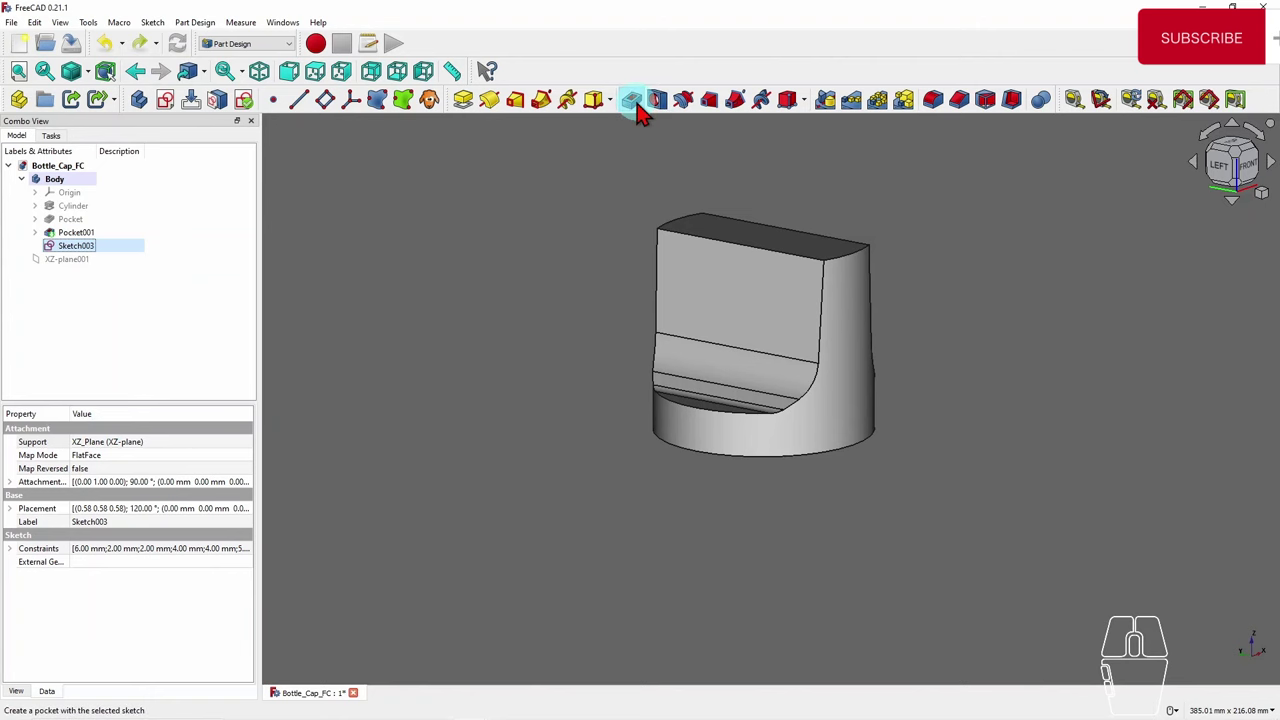
{"action": "left_click", "coordinate": [633, 101]}
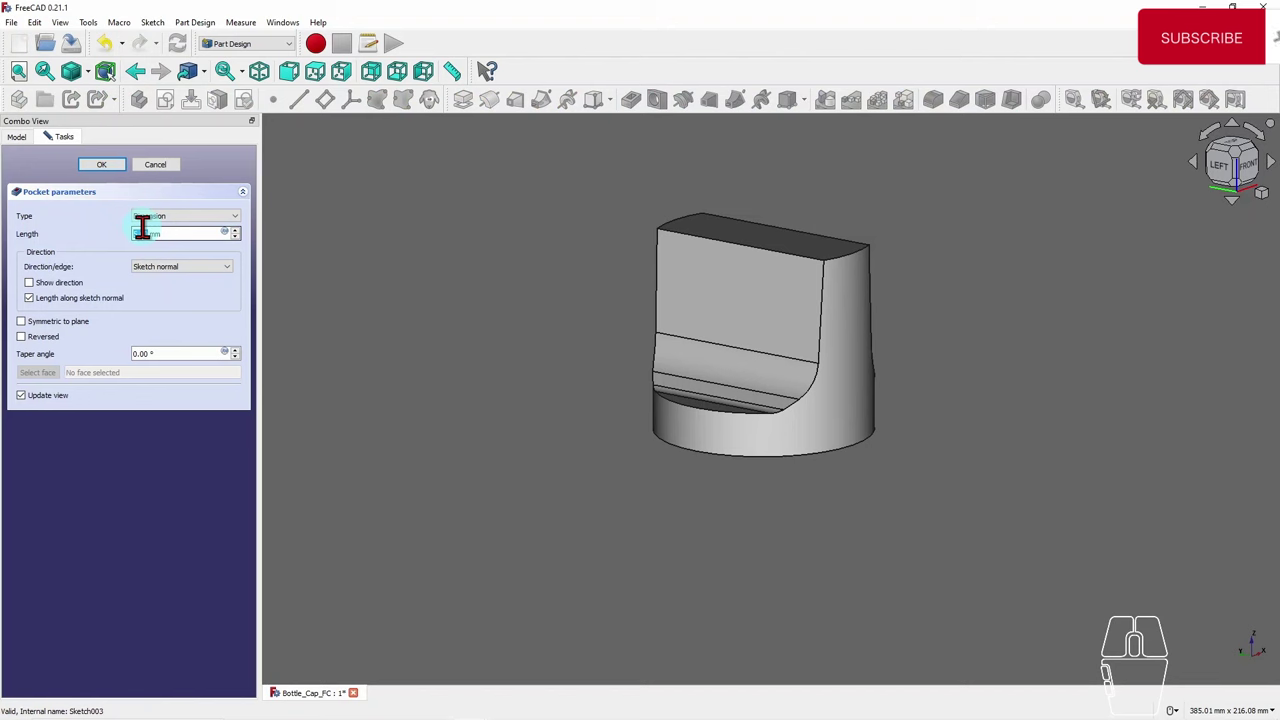
{"action": "type", "text": "80"}
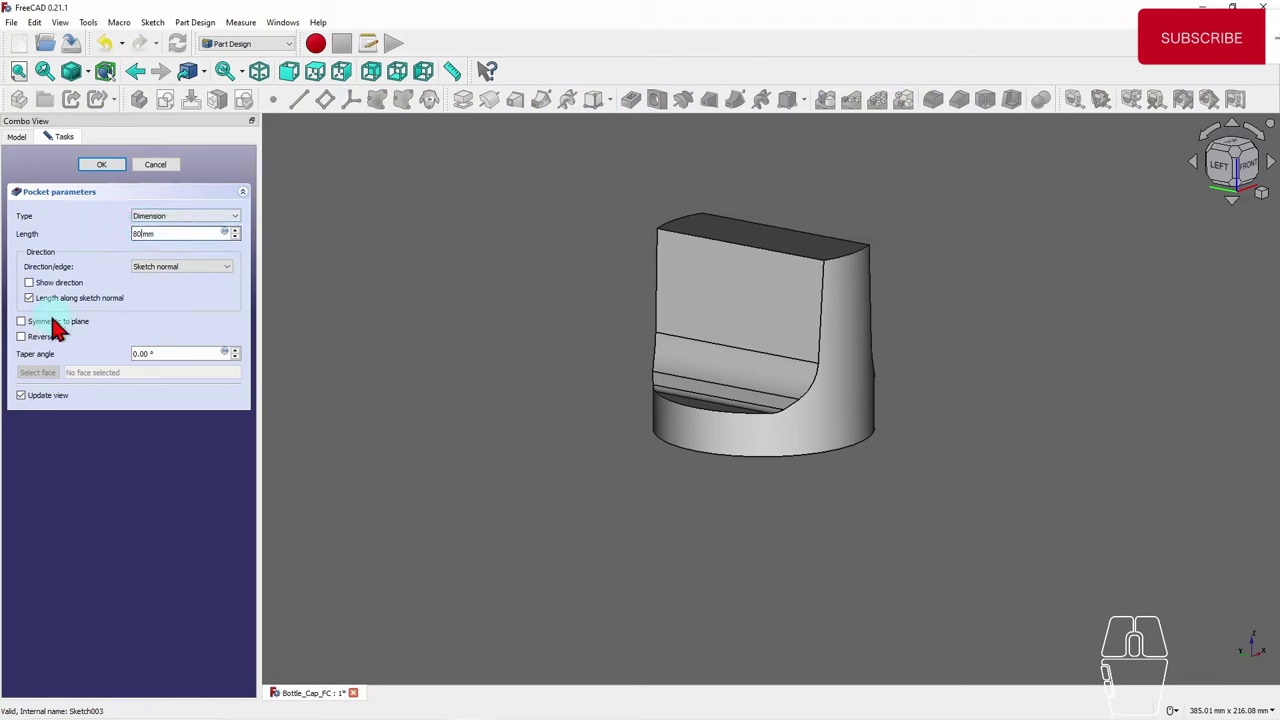
{"action": "left_click", "coordinate": [38, 325]}
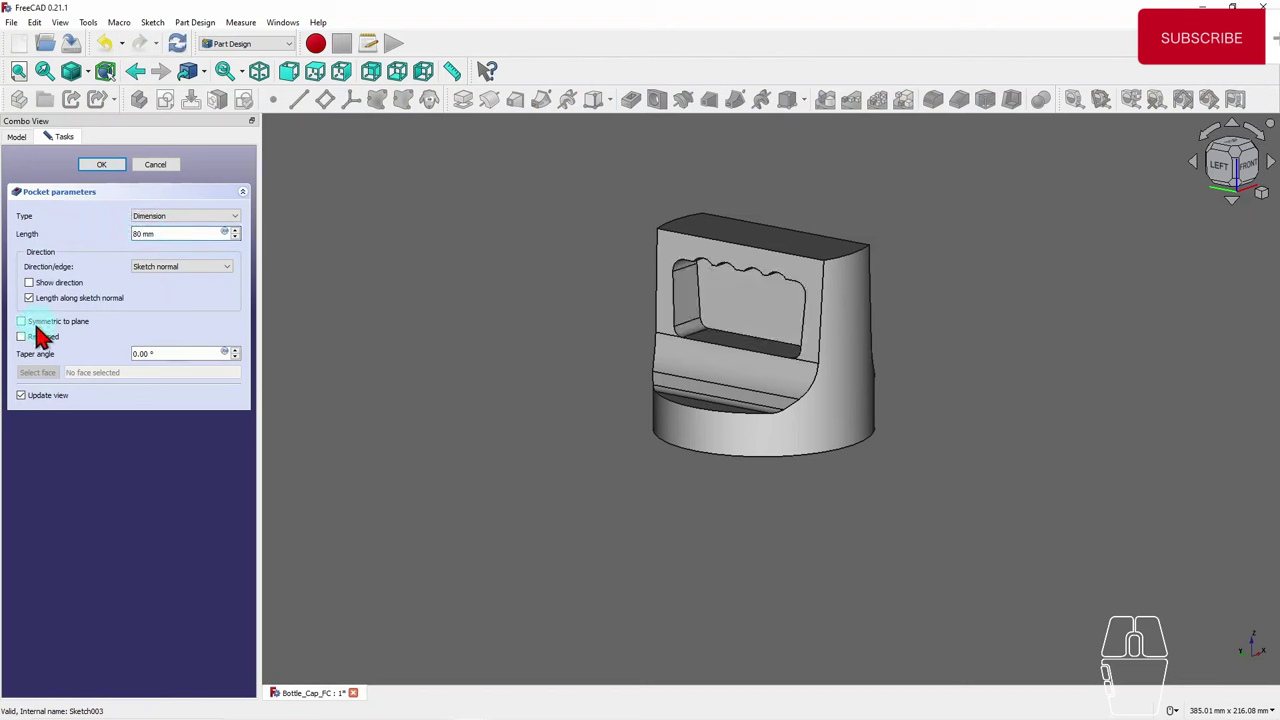
{"action": "left_click", "coordinate": [384, 305]}
{"action": "left_click", "coordinate": [101, 167]}
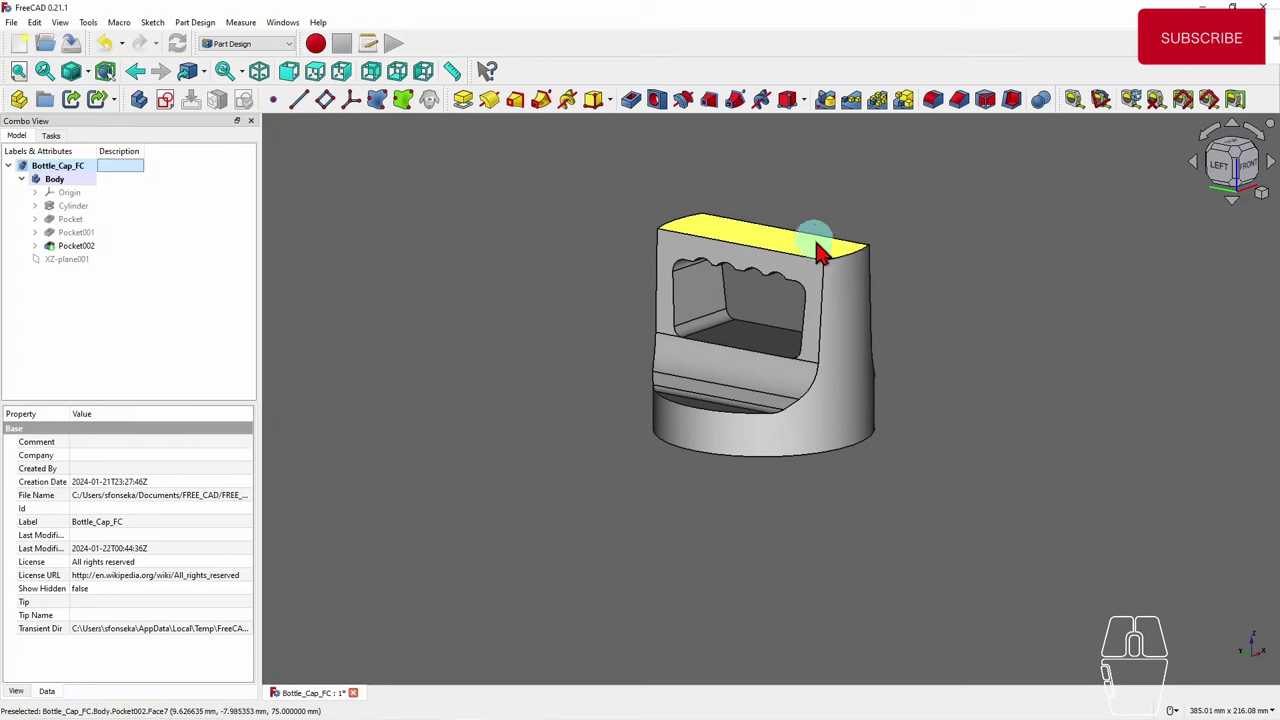
{"action": "scroll", "coordinate": [680, 214], "scroll_direction": "up", "scroll_amount": 4}
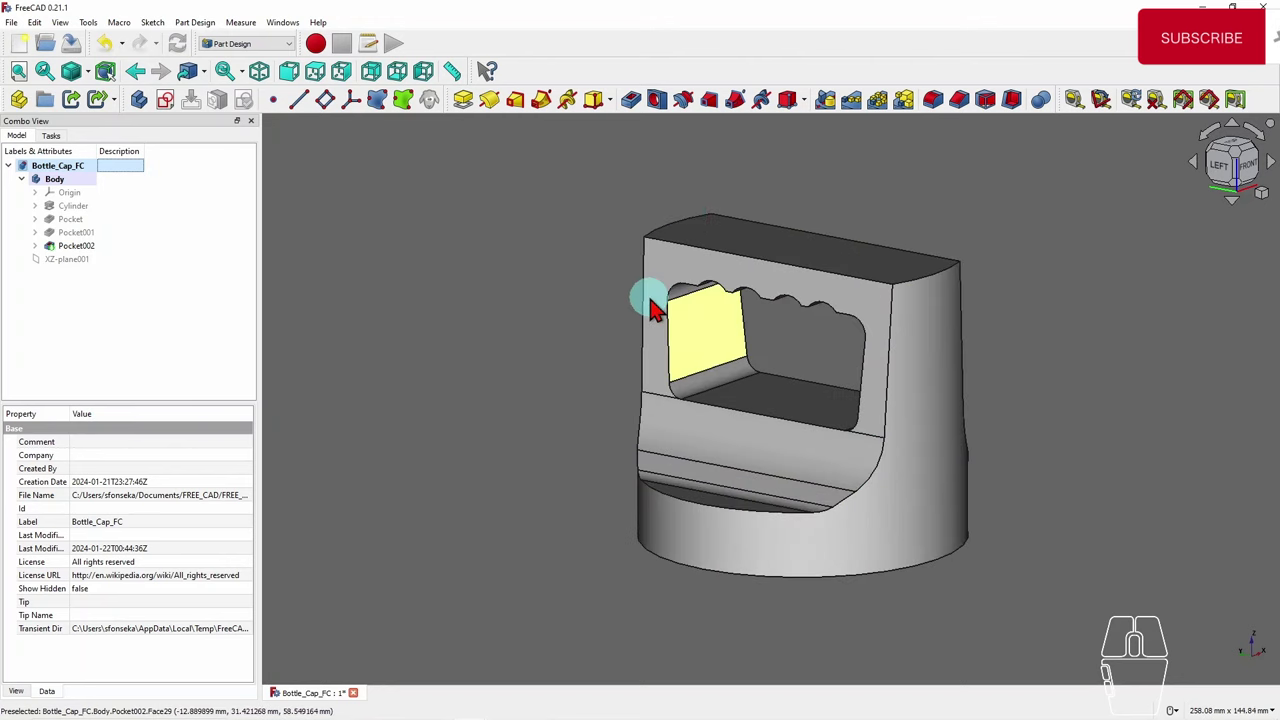